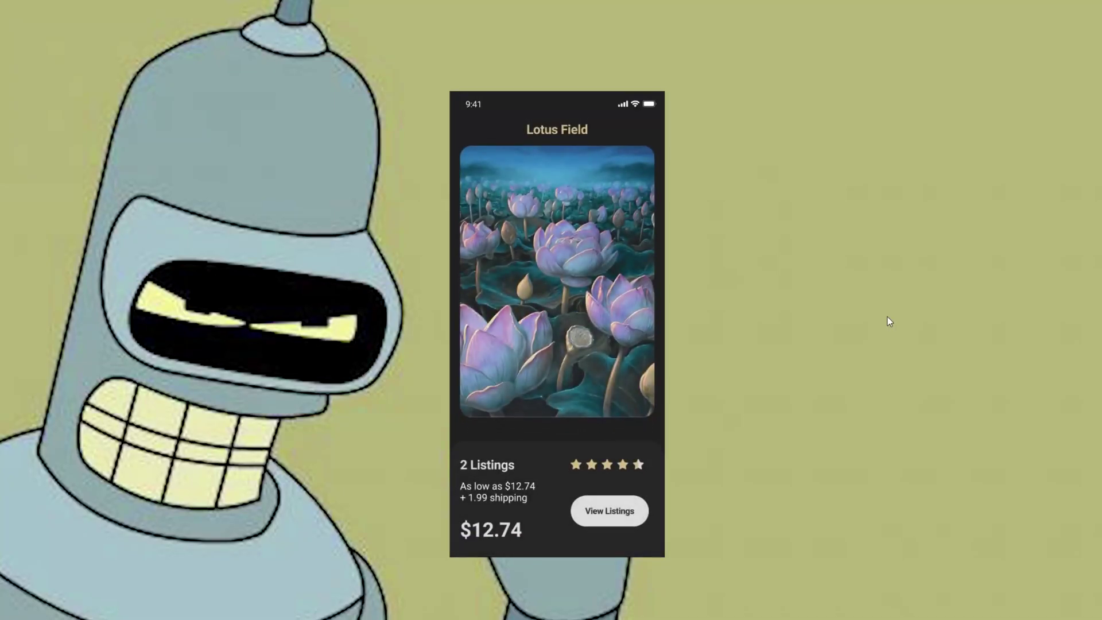
Step: Preview the Lotus Field prototype by flipping the card between artwork and card face and restarting the prototype
left_click(562, 263)
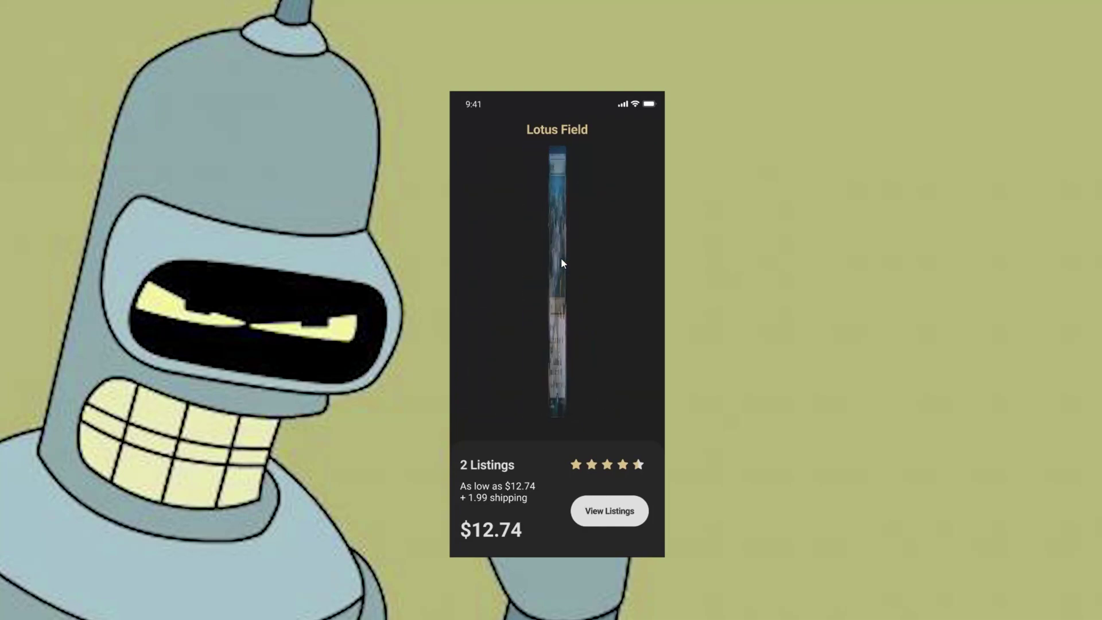
left_click(562, 263)
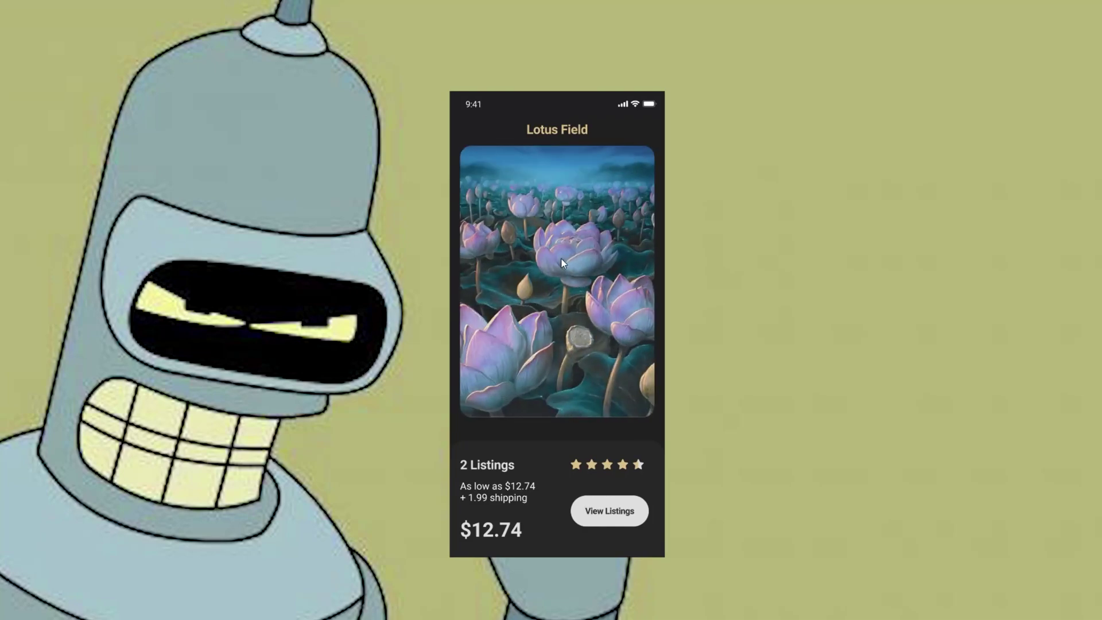
key("r")
left_click(562, 263)
left_click(562, 263)
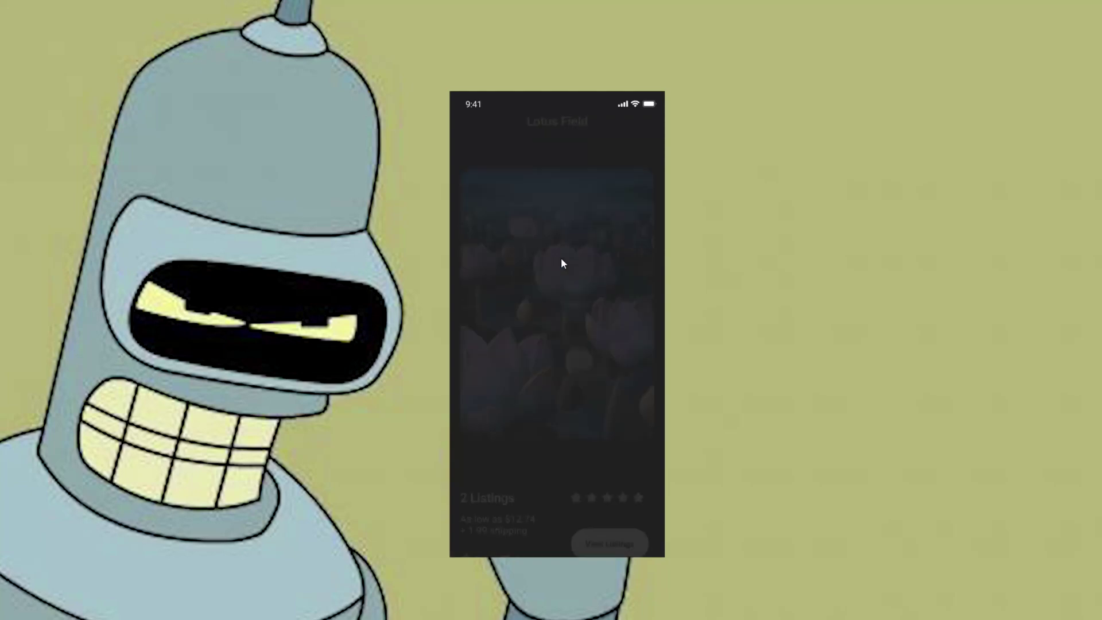
left_click(562, 263)
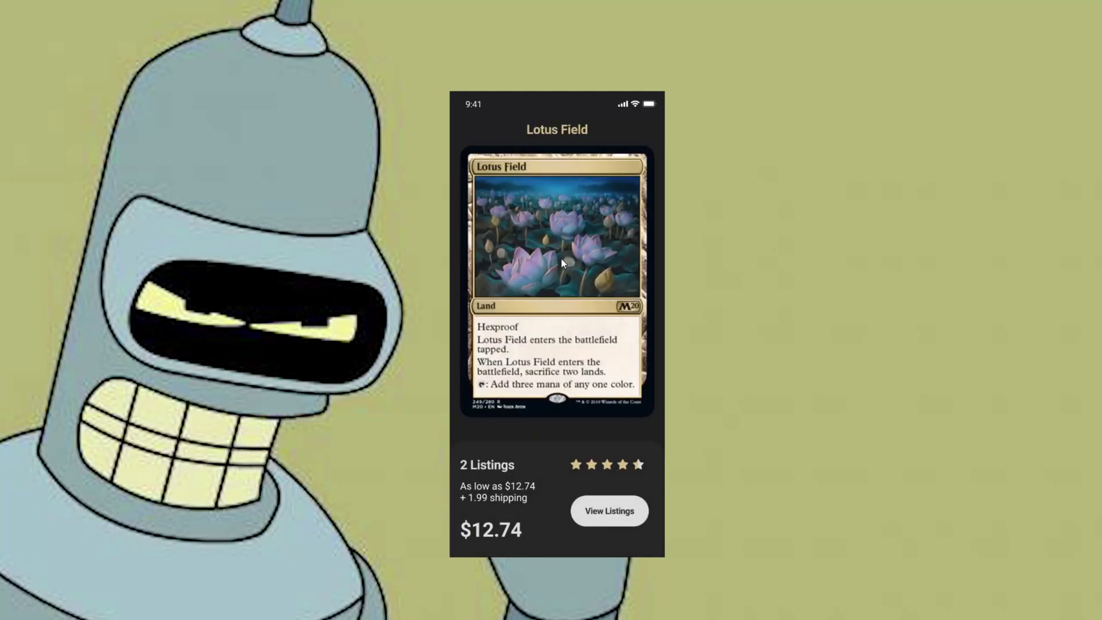
left_click(562, 263)
left_click(562, 263)
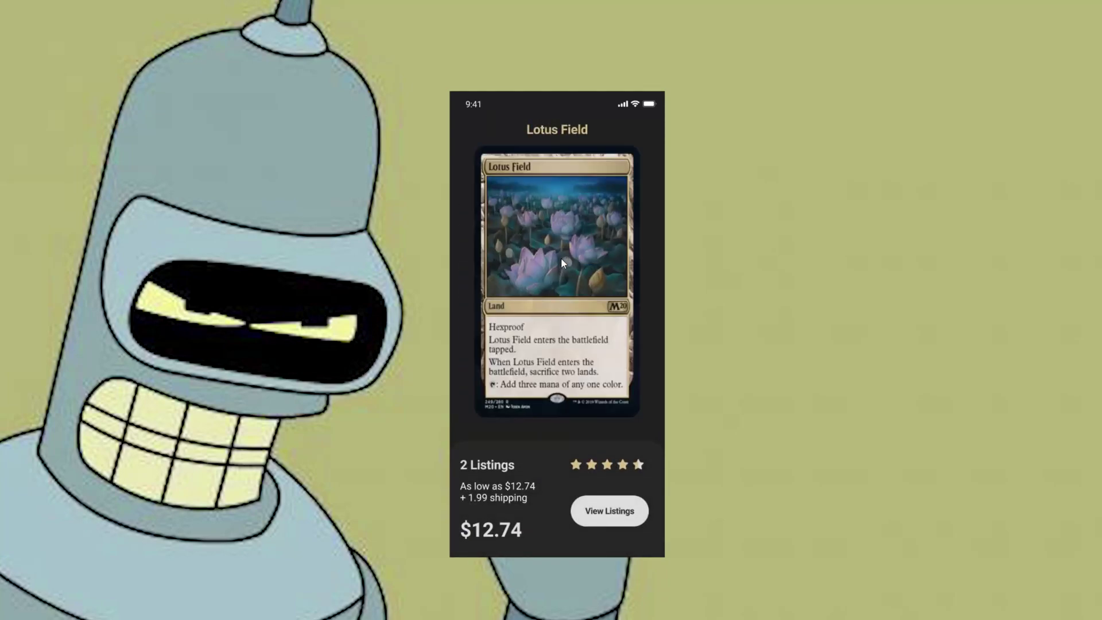
left_click(562, 263)
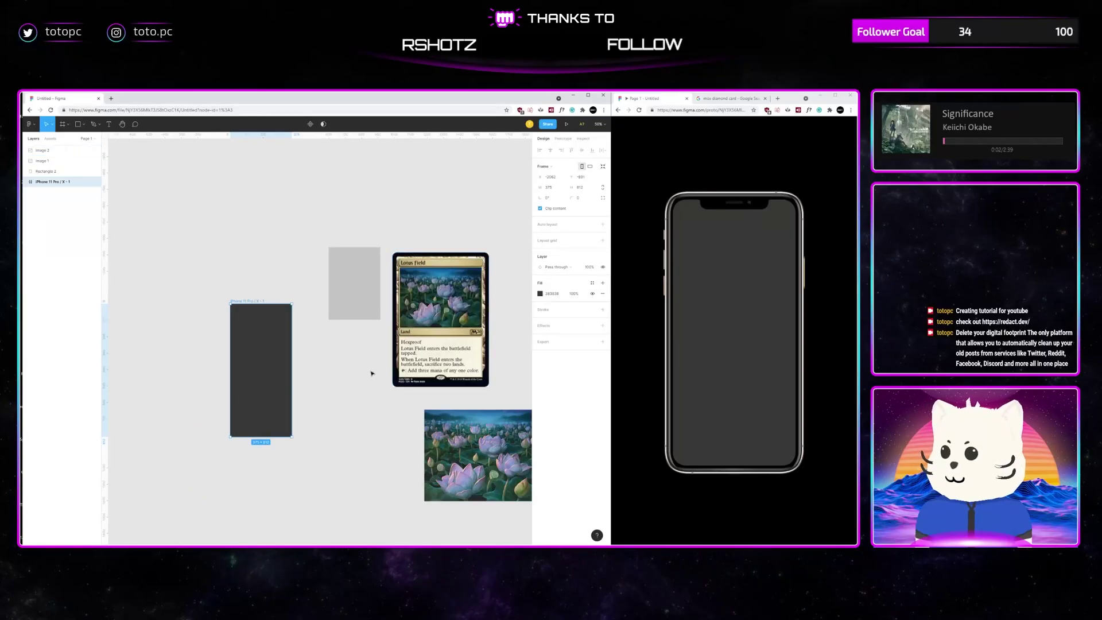
Step: Move the lotus artwork image beside the Lotus Field card image on the canvas
left_click(369, 371)
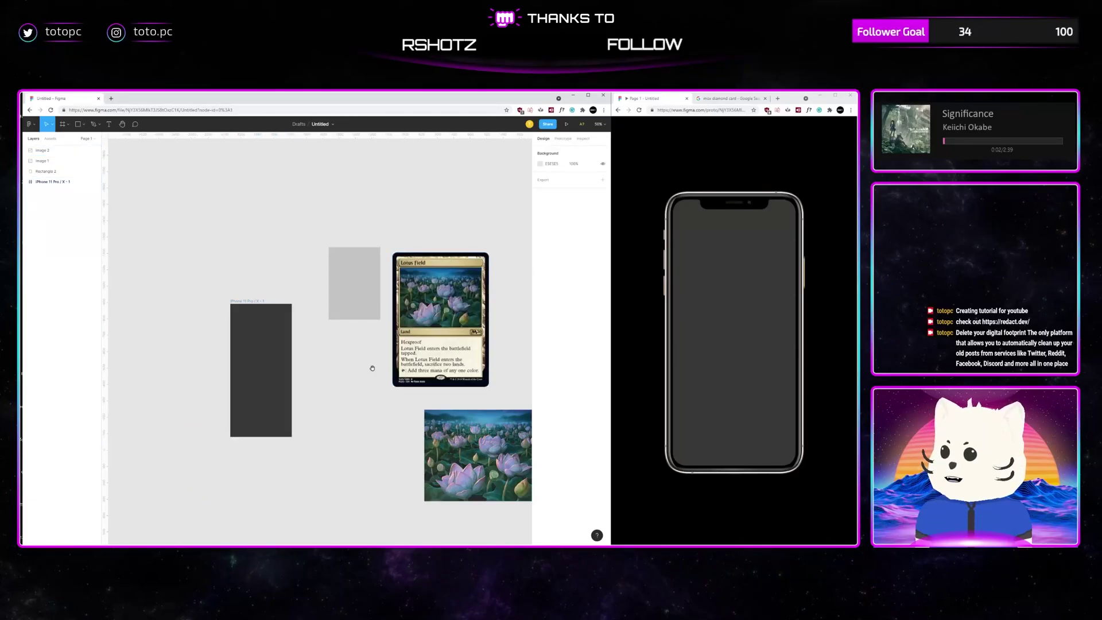
left_click_drag(369, 367, 290, 364)
left_click(365, 330)
left_click_drag(365, 330, 393, 308)
left_click_drag(395, 430, 503, 282)
left_click_drag(379, 279, 361, 315)
left_click_drag(476, 294, 397, 343)
left_click_drag(396, 259, 423, 260)
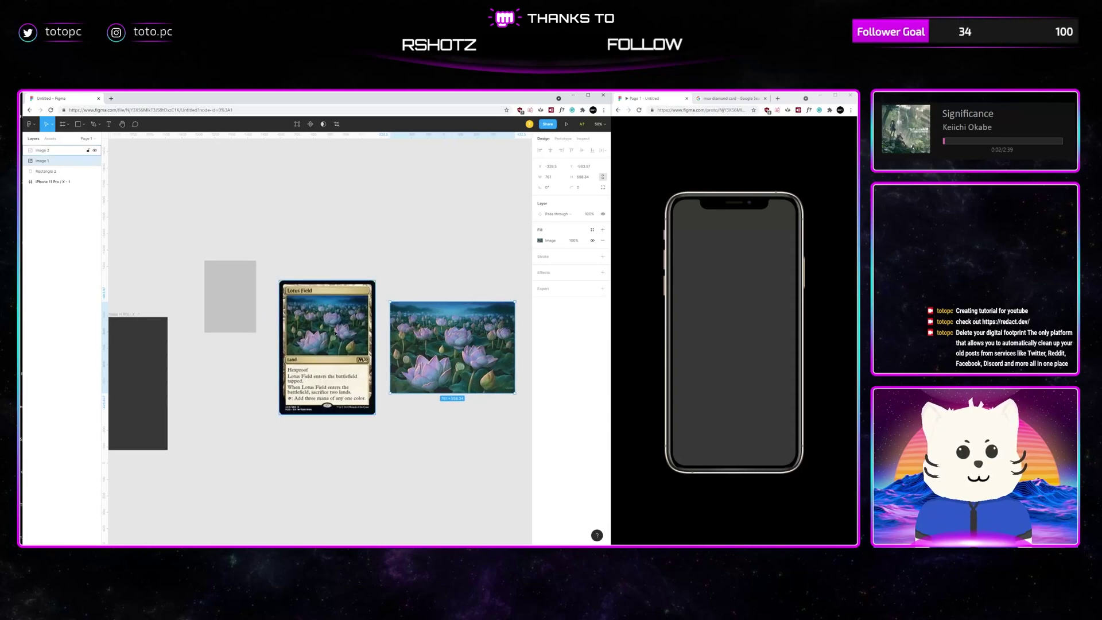
left_click_drag(344, 321, 344, 326)
mouse_move(433, 339)
left_mouse_down()
mouse_move(426, 325)
mouse_move(432, 335)
left_mouse_up()
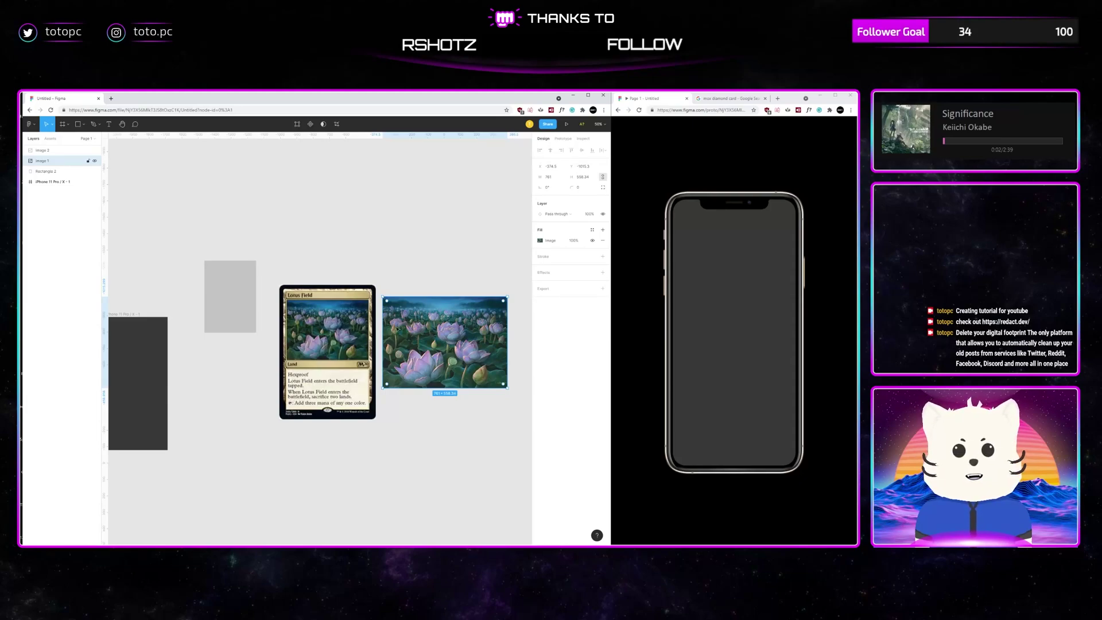
mouse_move(329, 331)
left_mouse_down()
mouse_move(343, 299)
mouse_move(328, 325)
left_mouse_up()
Step: Move the grey rectangle into the iPhone frame, centred horizontally
left_click(308, 255)
left_click_drag(311, 261, 436, 249)
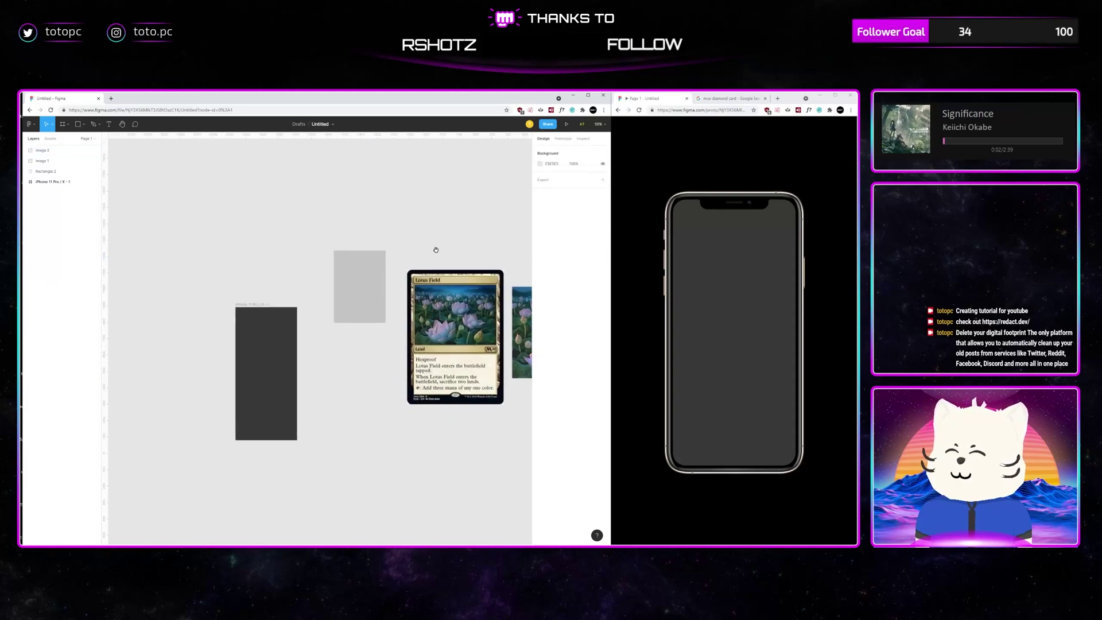
left_click_drag(363, 281, 276, 359)
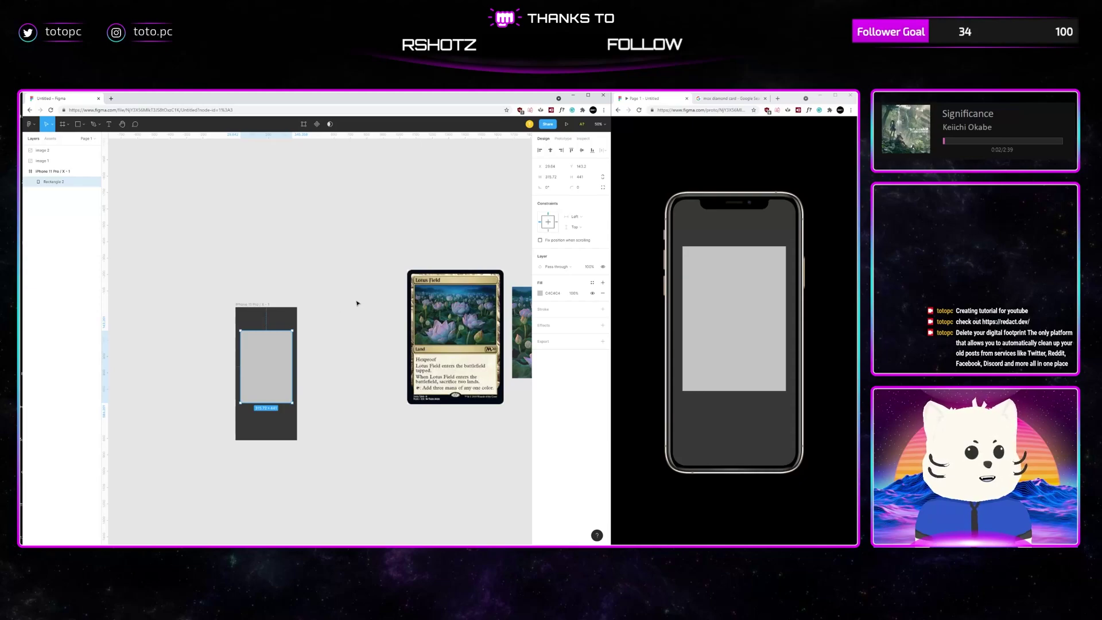
left_click_drag(259, 303, 228, 282)
left_click(295, 249)
left_click(224, 356)
Step: Set the corner radius of the rectangle in the iPhone frame to 20
left_click_drag(317, 310, 386, 296)
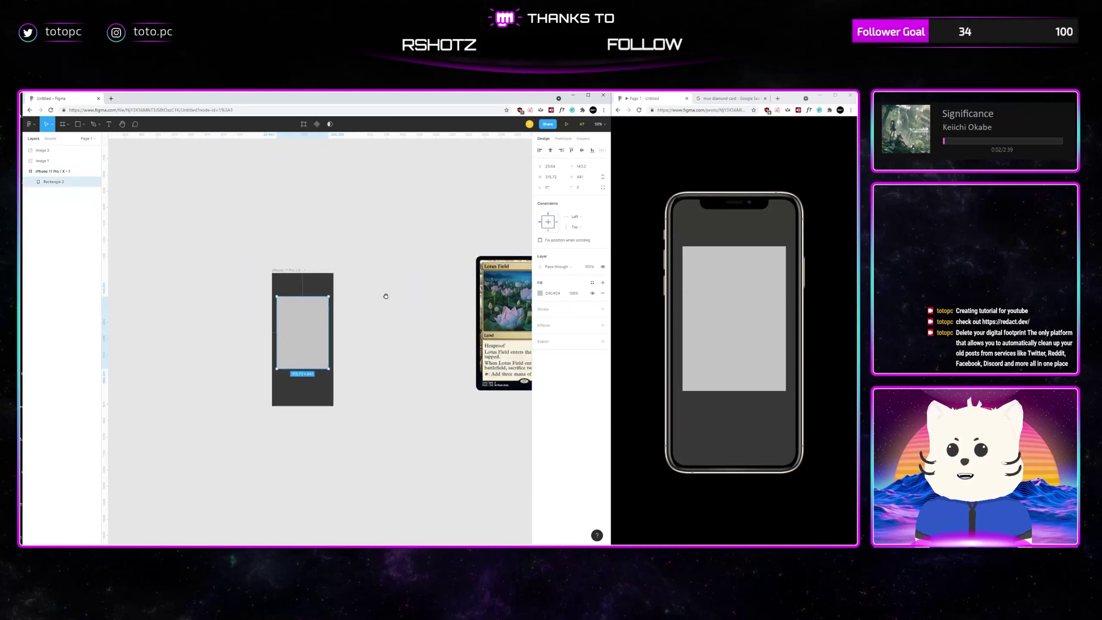
left_click(578, 187)
type("10")
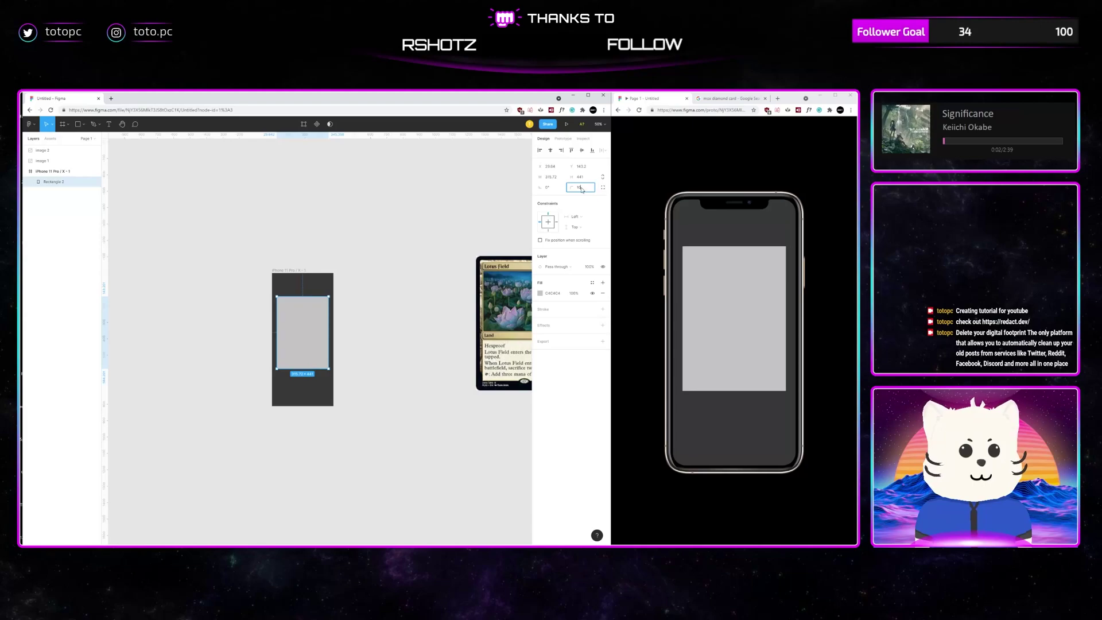
left_click(398, 256)
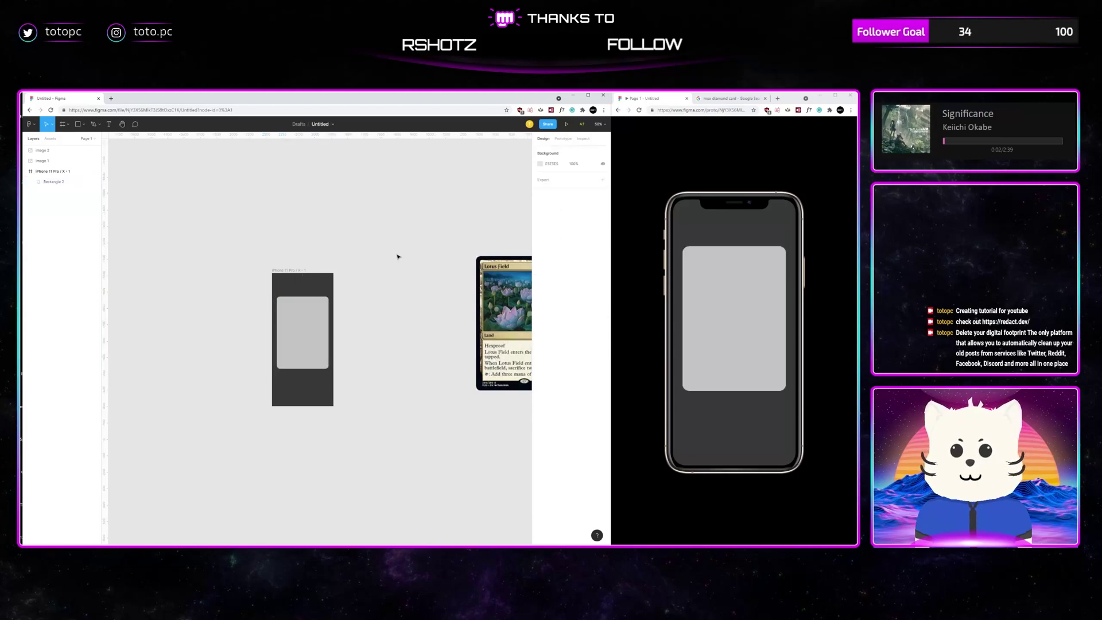
scroll(372, 281, "right", 3)
left_click_drag(469, 296, 436, 309)
left_click(282, 324)
key("ctrl+v")
key("ctrl+z")
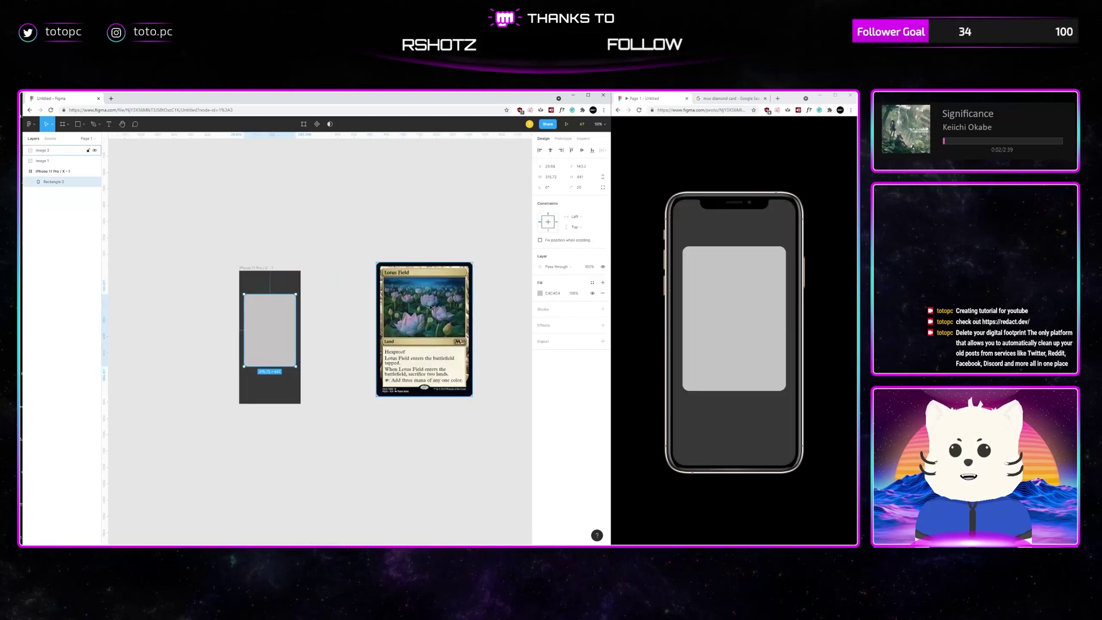
Step: Copy the image fill of the Lotus Field card and paste it onto the rounded rectangle in the iPhone frame
scroll(441, 241, "right", 1)
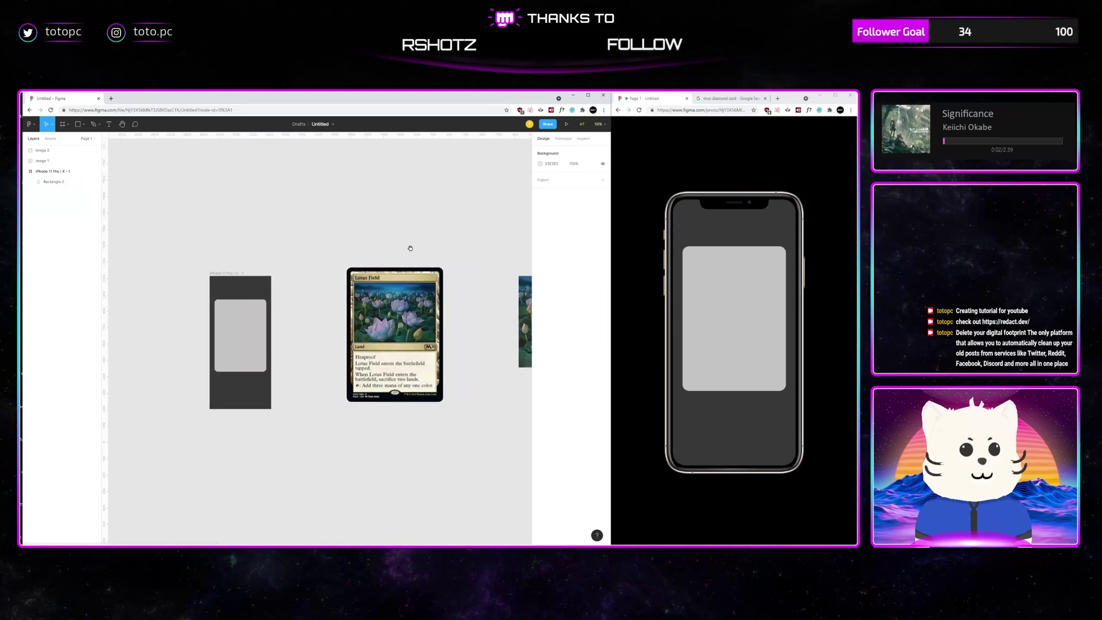
left_click(409, 293)
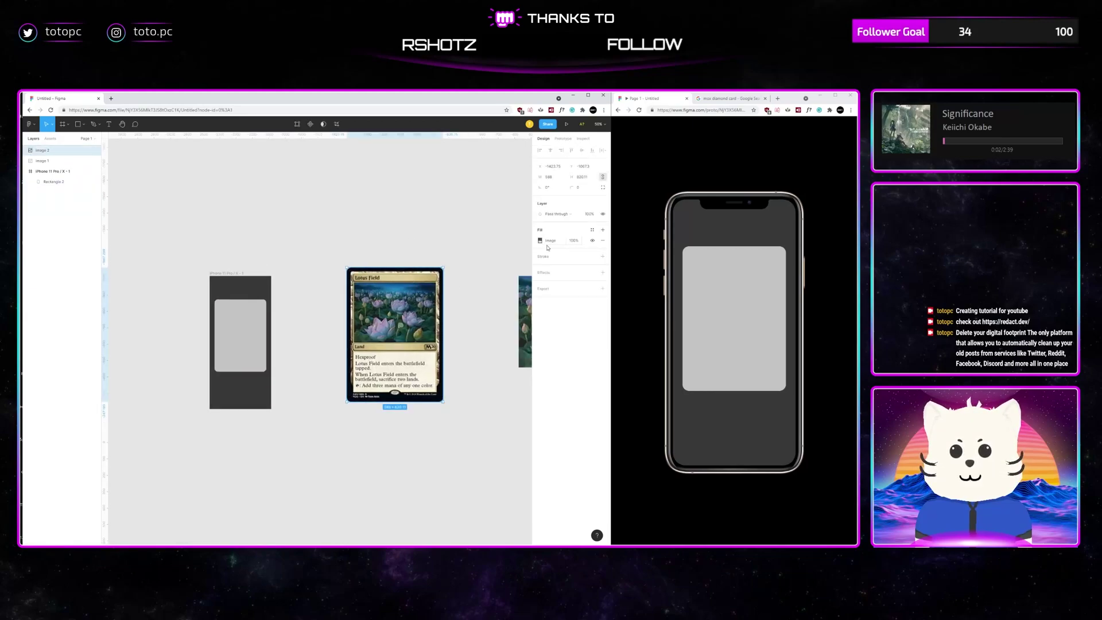
left_click(552, 242)
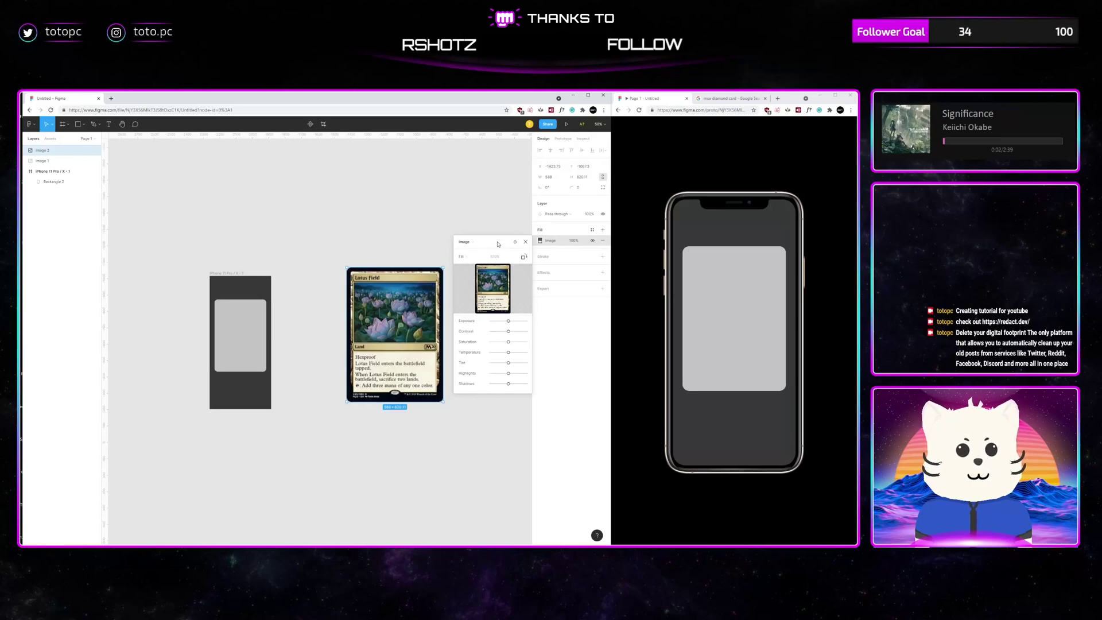
left_click(525, 242)
left_click(355, 251)
left_click_drag(354, 250, 407, 241)
left_click(293, 320)
key("ctrl+v")
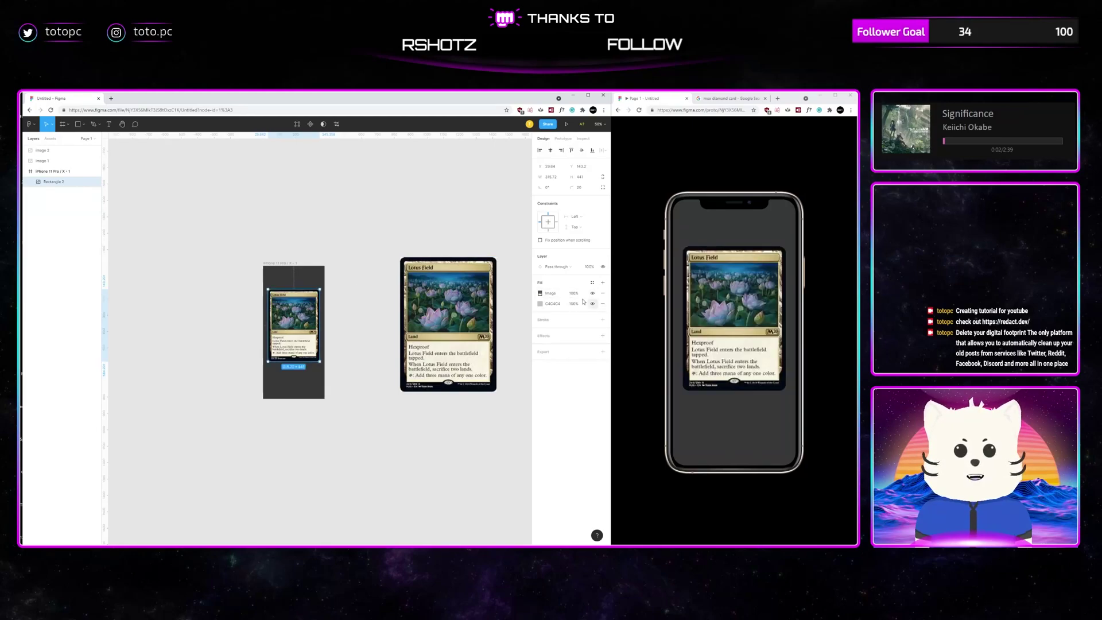
Step: Duplicate the card-filled rectangle onto the empty canvas outside the iPhone frame
left_click(406, 218)
mouse_move(406, 218)
left_mouse_down()
mouse_move(246, 221)
mouse_move(386, 212)
left_mouse_up()
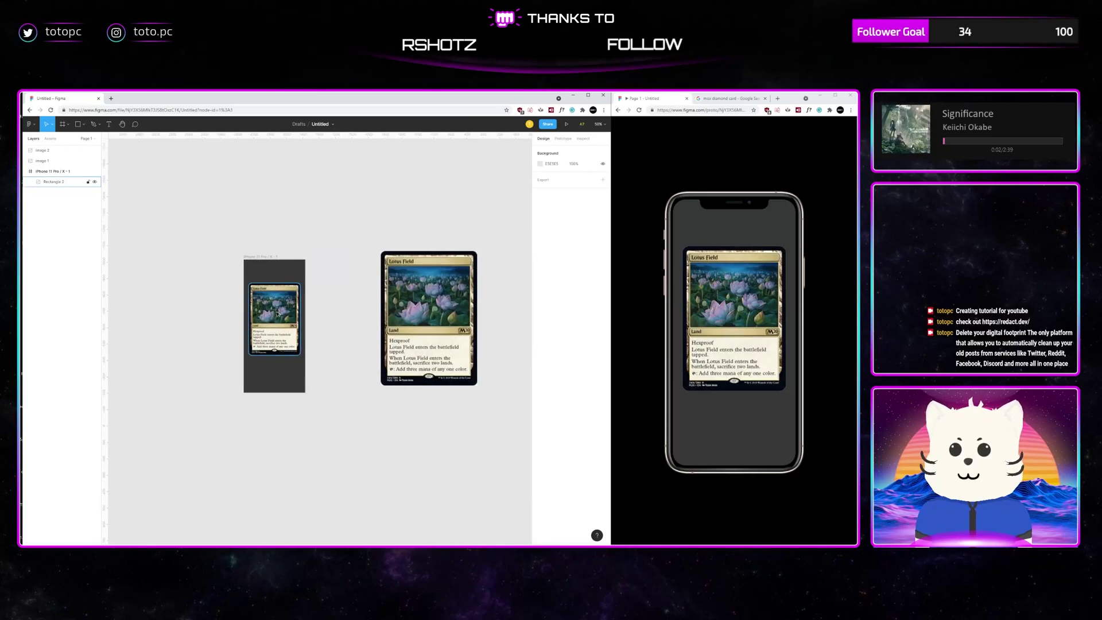
left_click_drag(278, 314, 359, 235)
Step: Copy the image fill of the lotus artwork and paste it onto the duplicated rectangle outside the frame
scroll(359, 235, "right", 3)
left_click(449, 297)
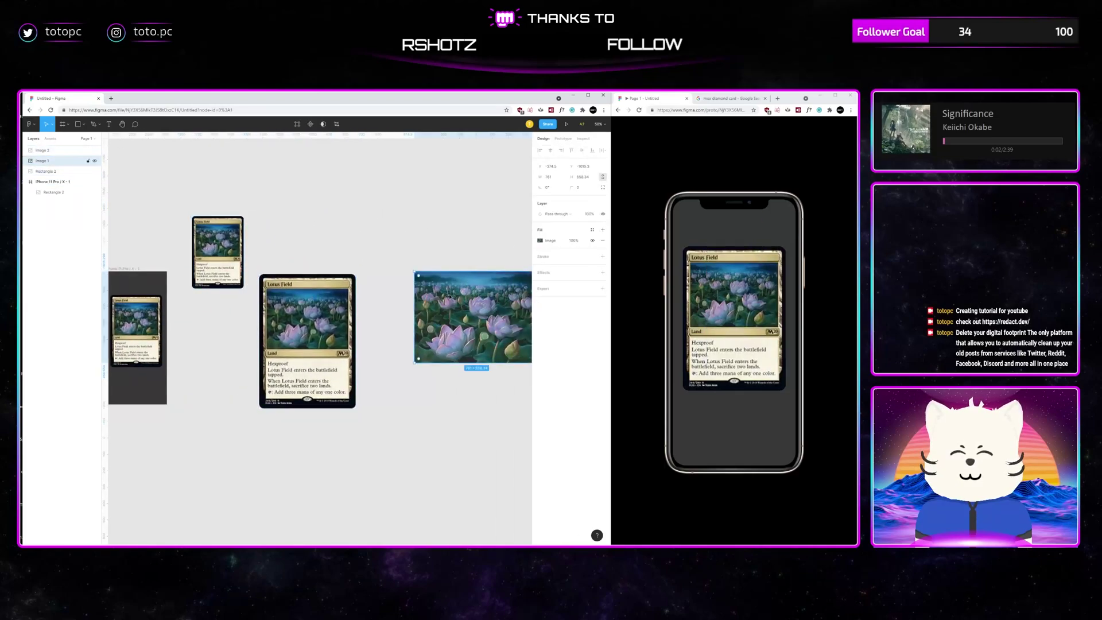
left_click(544, 241)
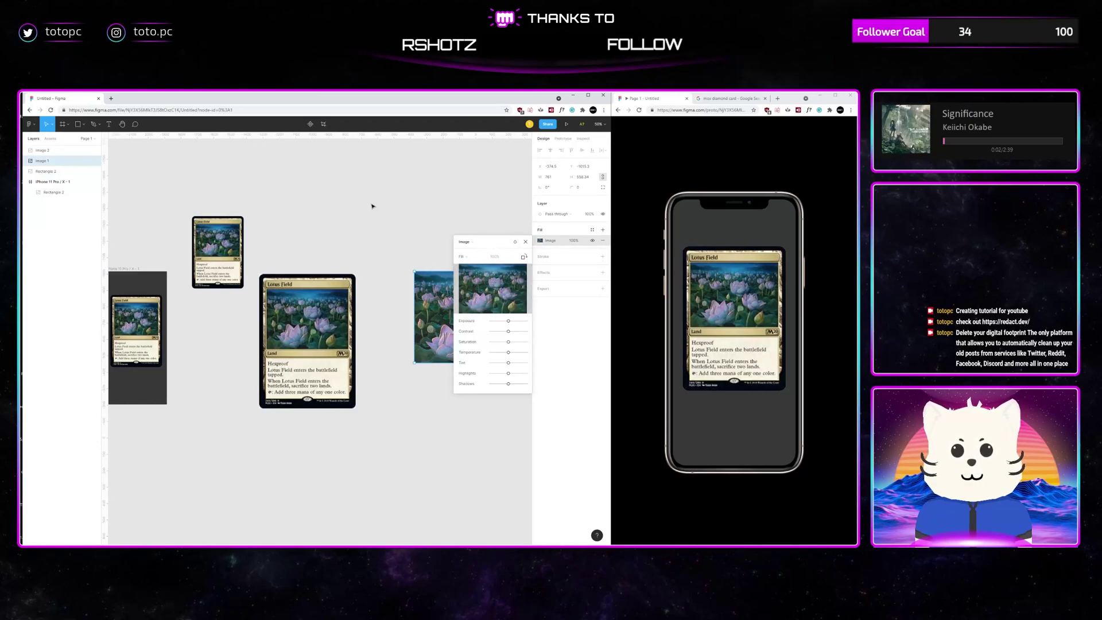
left_click(272, 229)
scroll(297, 225, "left", 3)
left_click(297, 245)
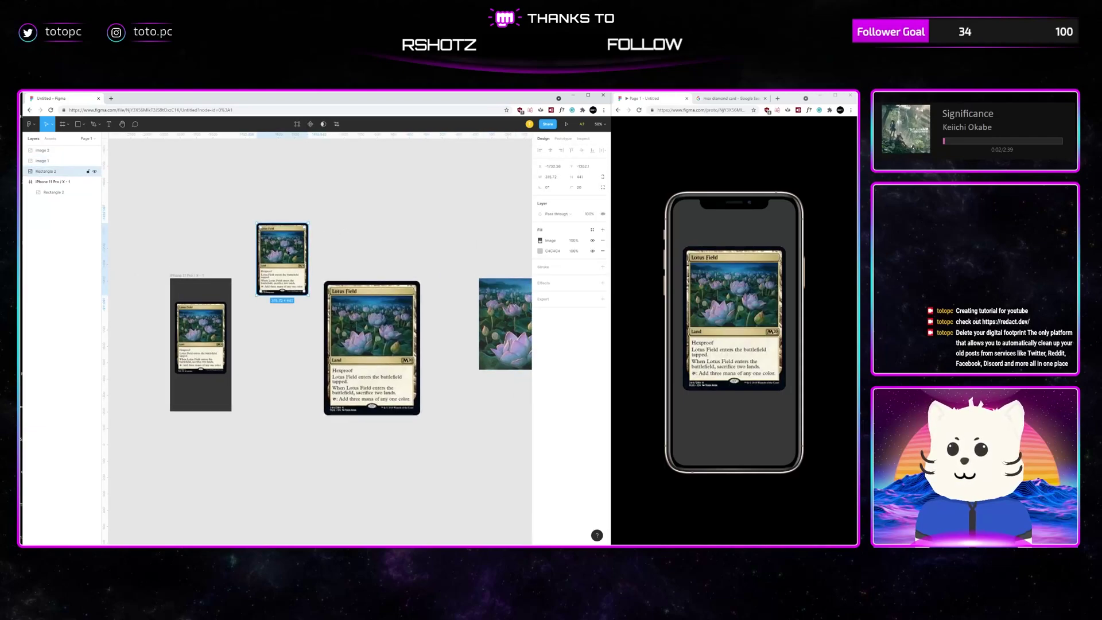
key("ctrl+v")
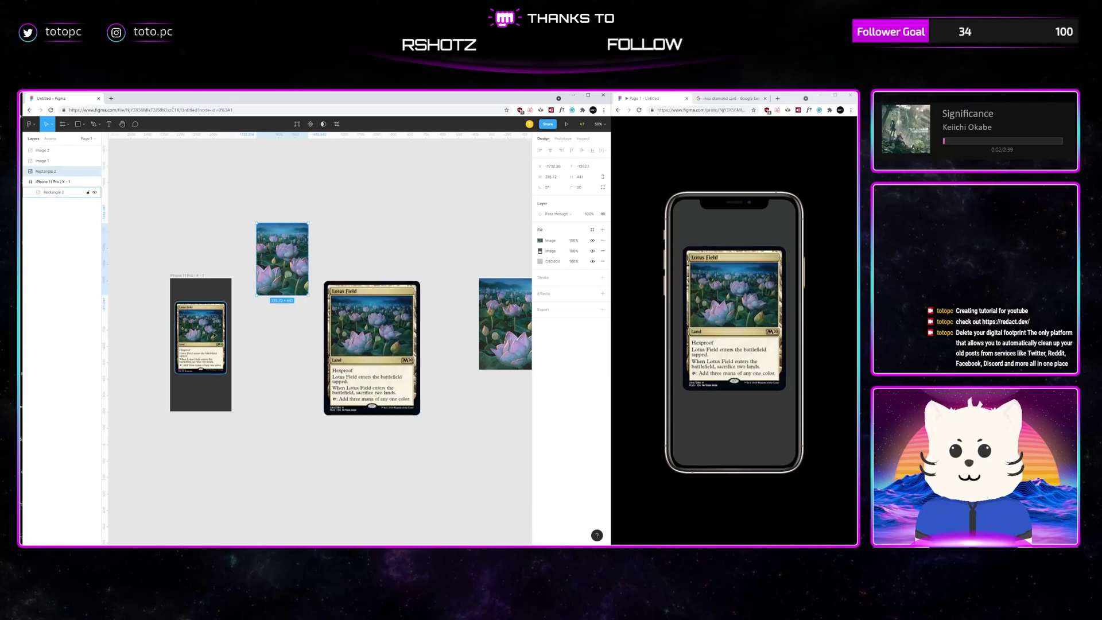
Step: Move the card-filled rectangle out of the iPhone frame beside the artwork rectangle, and shift the large card image out of the way
left_click_drag(200, 337, 367, 249)
left_click_drag(372, 348, 448, 406)
left_click_drag(289, 244, 293, 237)
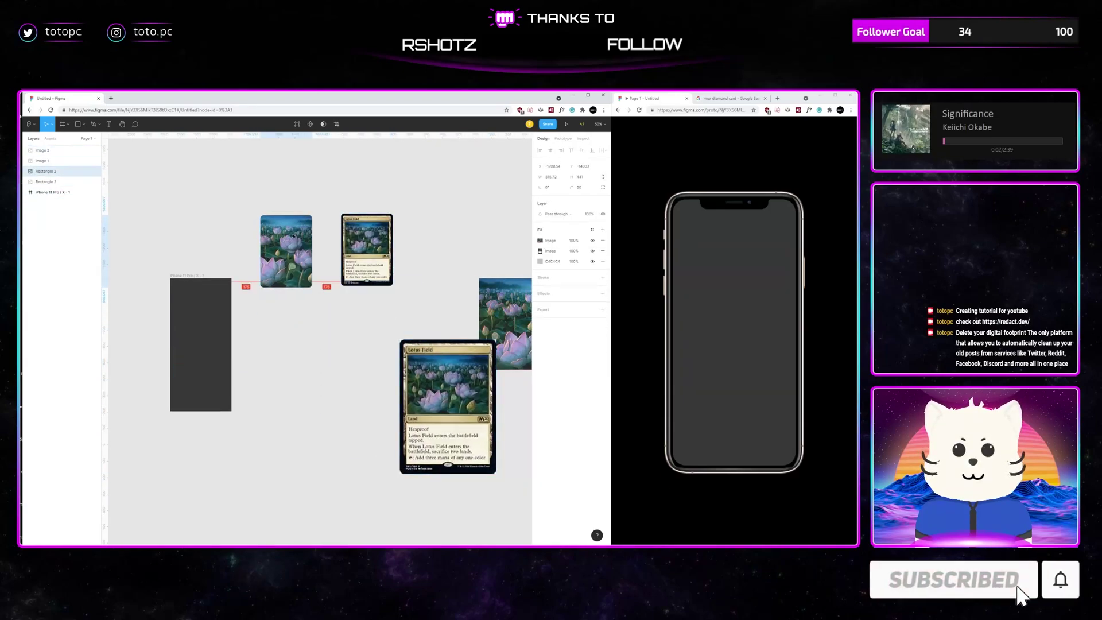
Step: Rename the lotus artwork rectangle "Front" and the card-filled rectangle "Back"
double_click(52, 173)
type("Front")
key("Return")
left_click(364, 243)
double_click(45, 182)
type("Back")
key("Return")
Step: Align the Front and Back rectangles side by side at the same height
left_click(354, 344)
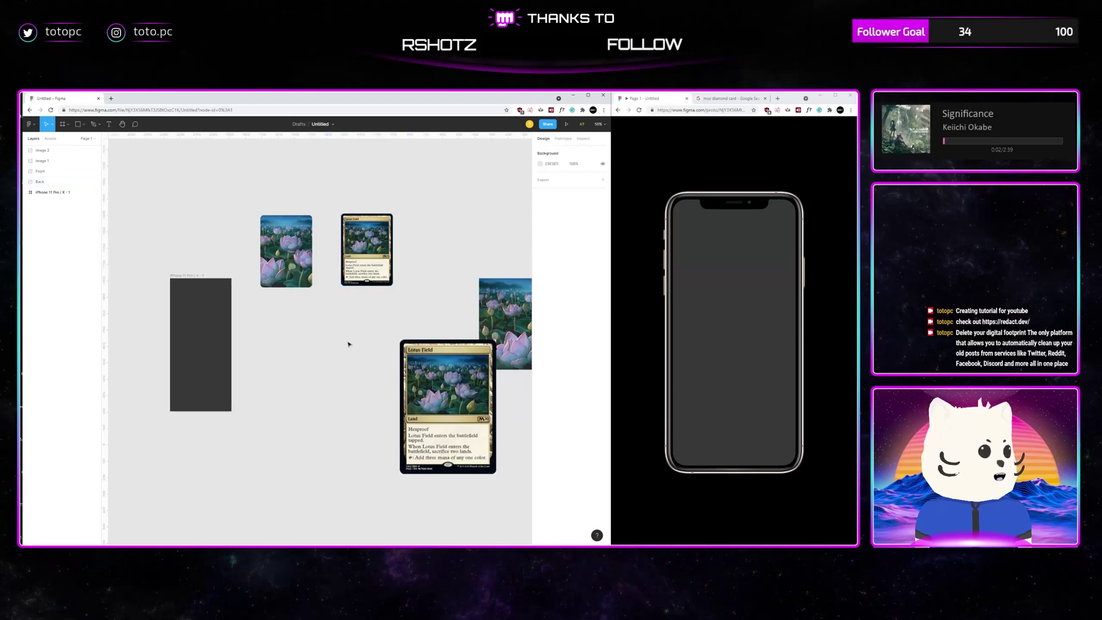
left_click_drag(339, 309, 389, 356)
left_click_drag(404, 314, 398, 336)
left_click(343, 321, "shift")
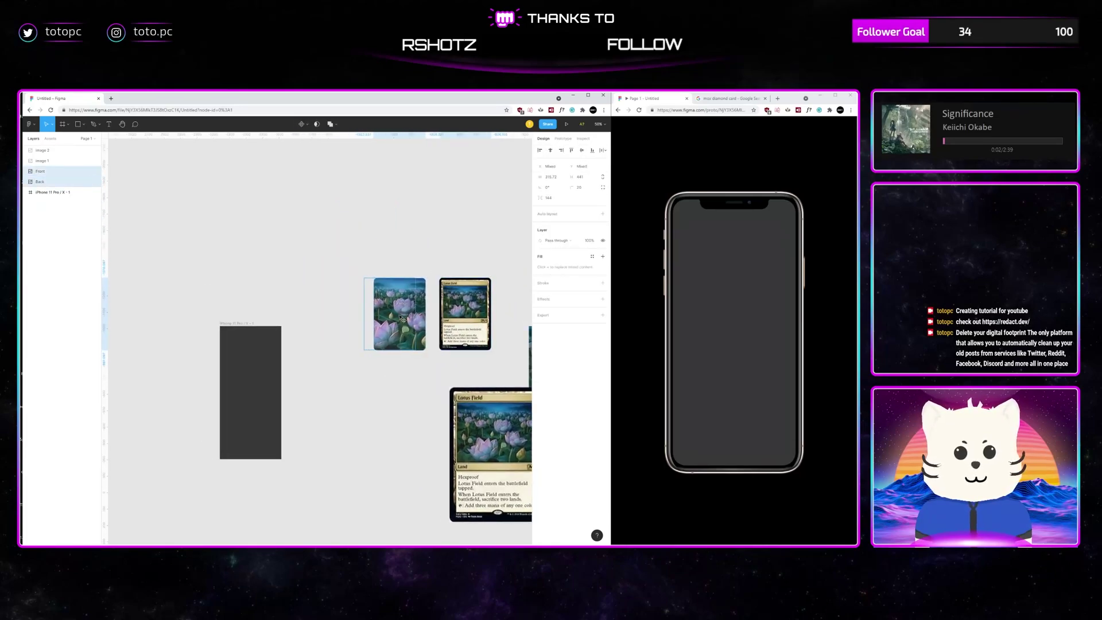
left_click(422, 250)
left_click_drag(443, 248, 417, 256)
left_click_drag(376, 325, 384, 321)
key("ctrl+z")
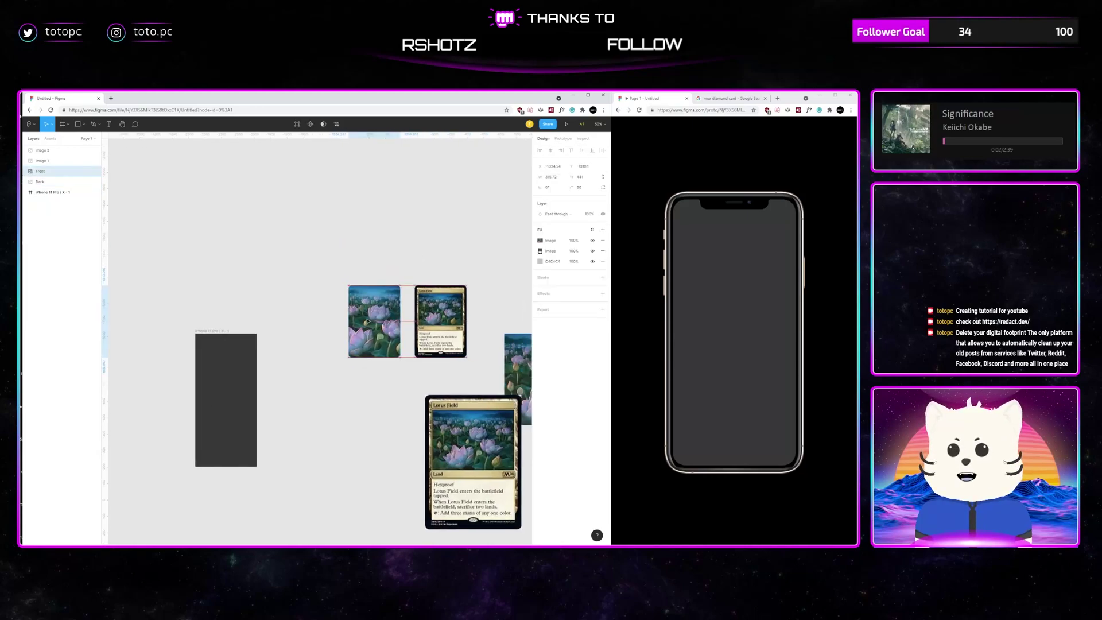
Step: Turn the Front and Back rectangles into separate components
left_click(310, 125)
key("Tab")
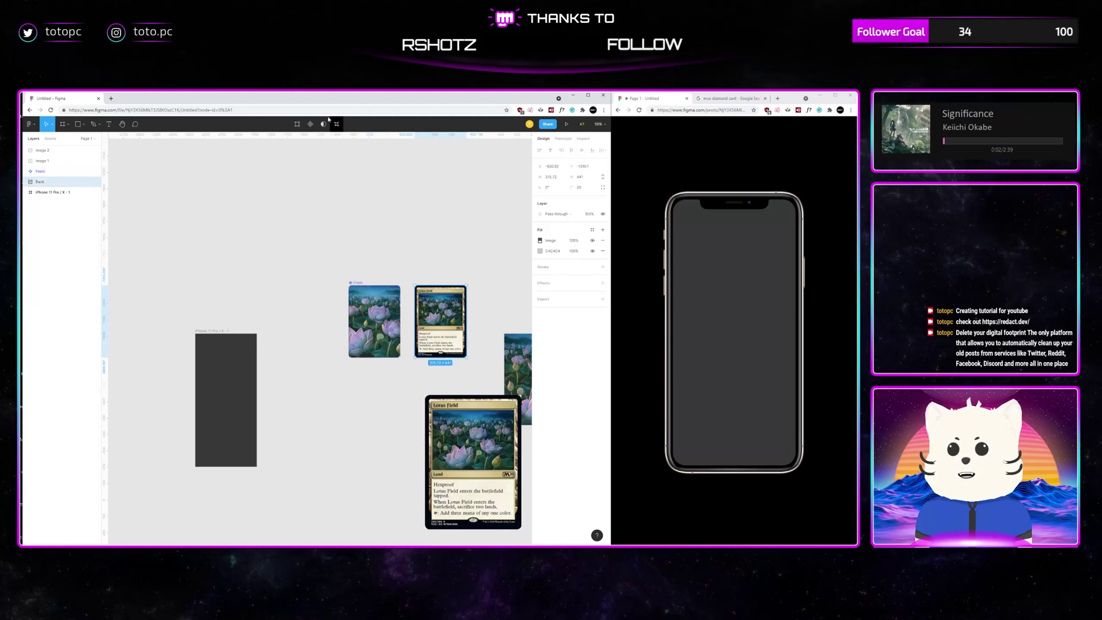
left_click(312, 125)
left_click(451, 255)
left_click_drag(396, 251, 441, 205)
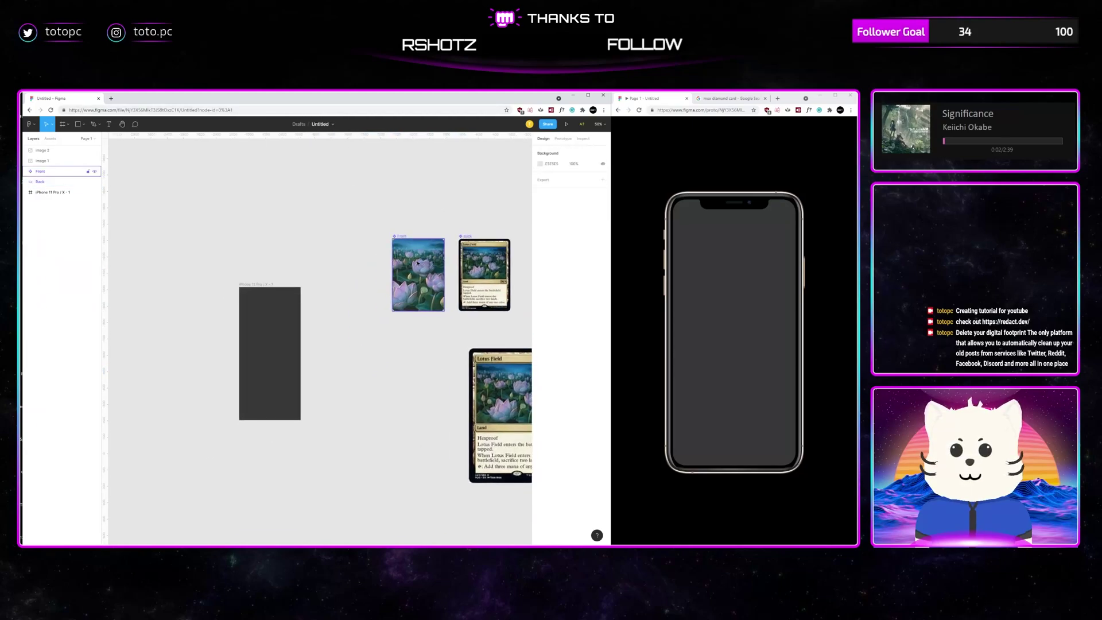
Step: Place the Front component in the iPhone frame, centred horizontally and vertically
left_click_drag(378, 248, 442, 235)
left_click_drag(323, 269, 301, 268)
left_click_drag(471, 252, 301, 331)
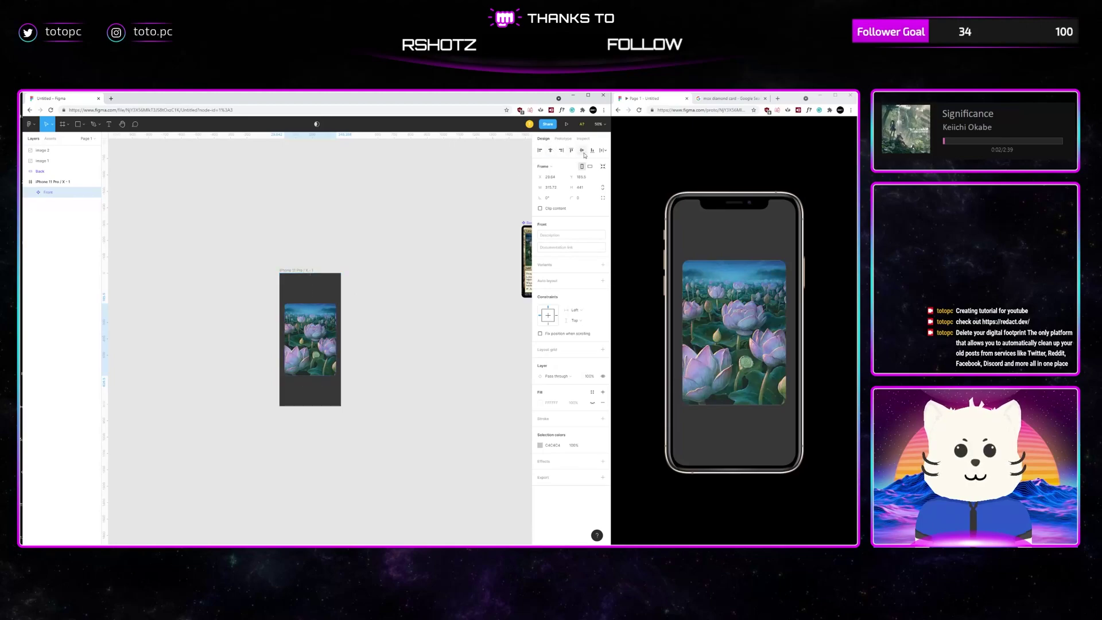
left_click(333, 247)
Step: Duplicate the iPhone frame beside the original and remove the copy's flow starting point in the prototype settings
left_click_drag(310, 270, 408, 236)
left_click(316, 256)
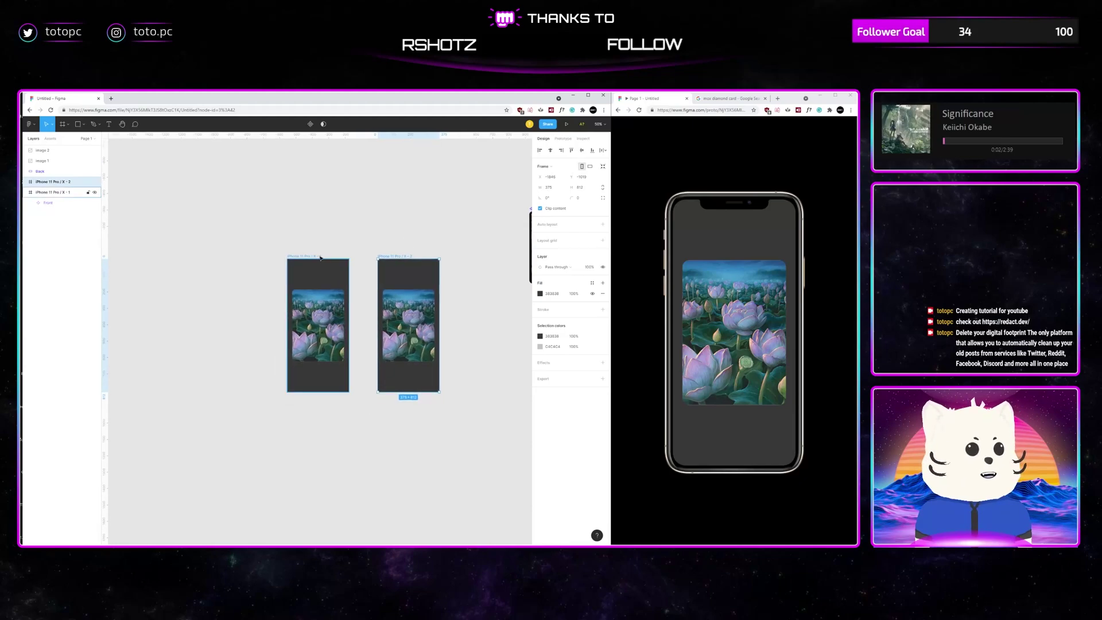
left_click(564, 139)
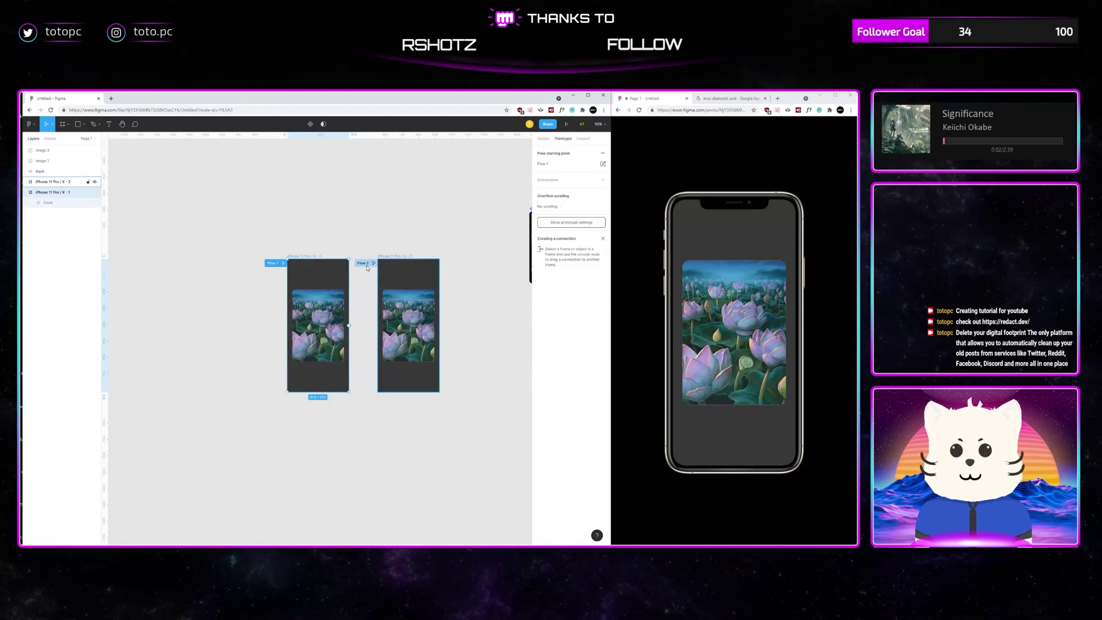
left_click(396, 290)
left_click(602, 153)
Step: Link the two iPhone frames to each other in both directions, navigating on tap with Smart animate and Ease out
left_click(315, 263)
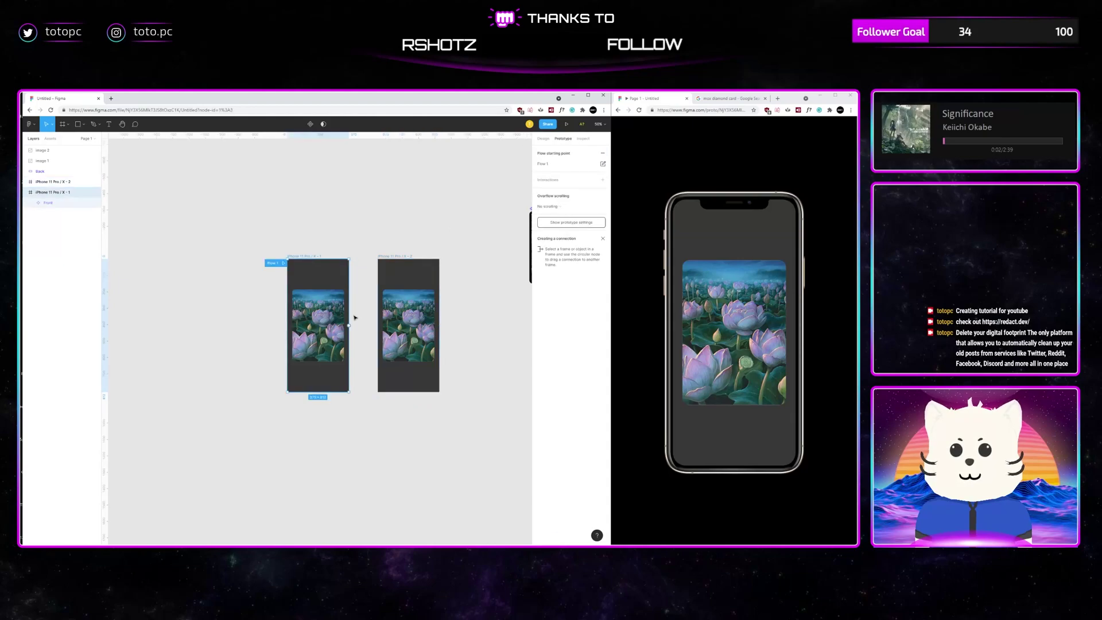
left_click_drag(349, 326, 404, 325)
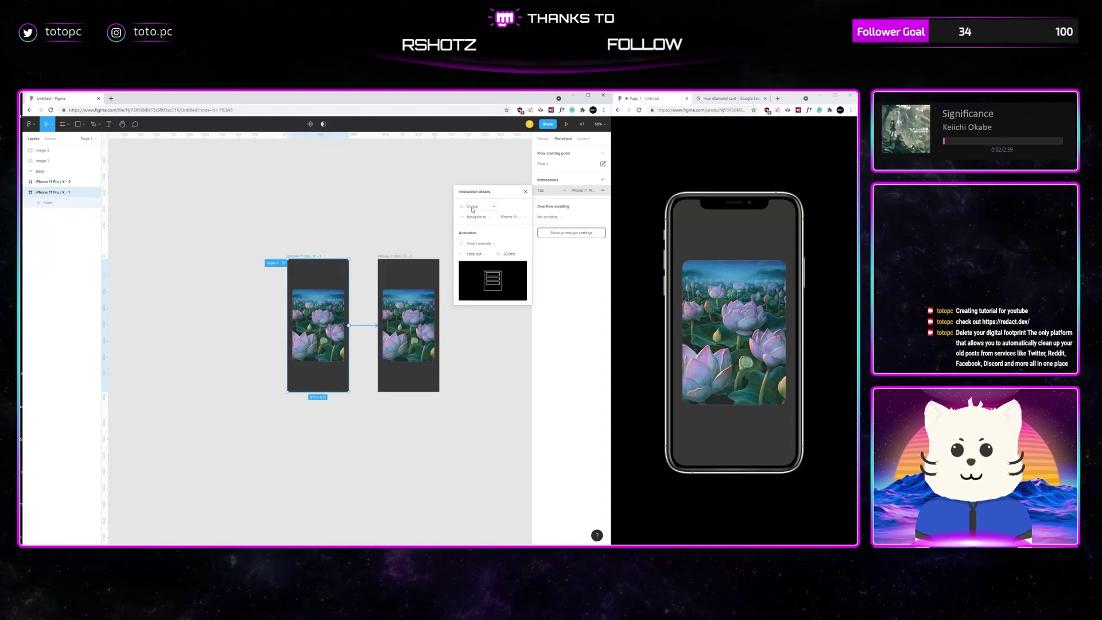
left_click(479, 207)
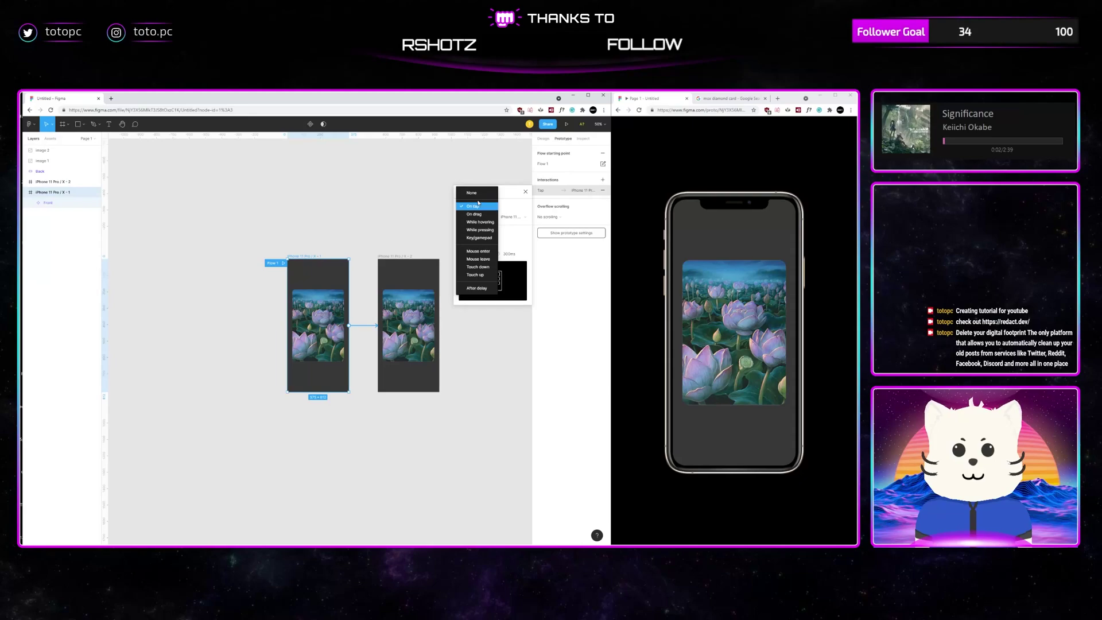
left_click(479, 207)
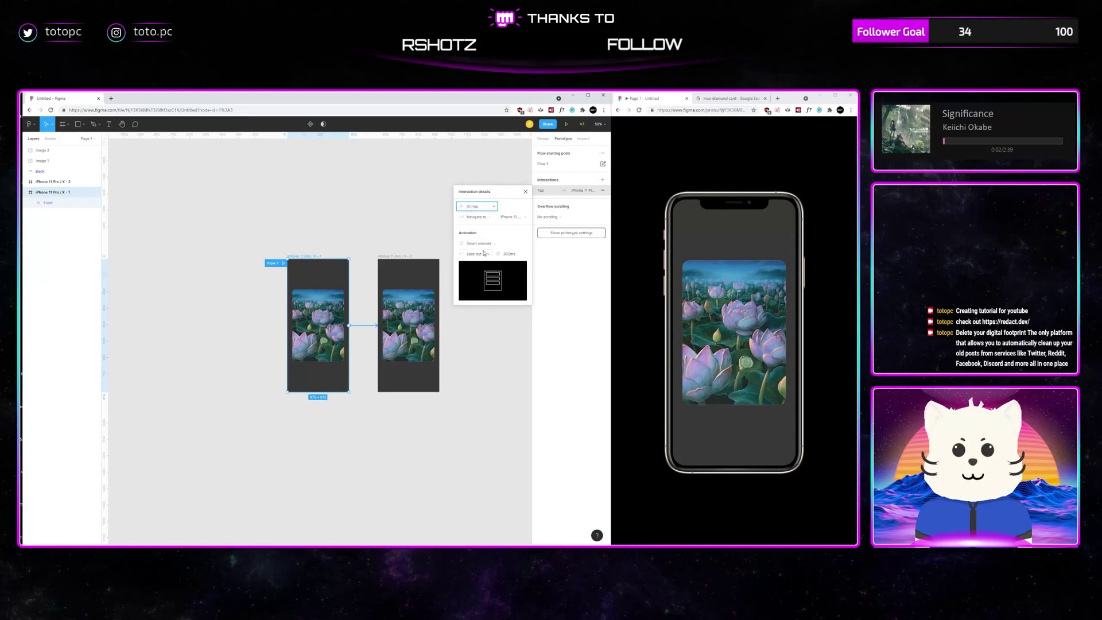
left_click(392, 257)
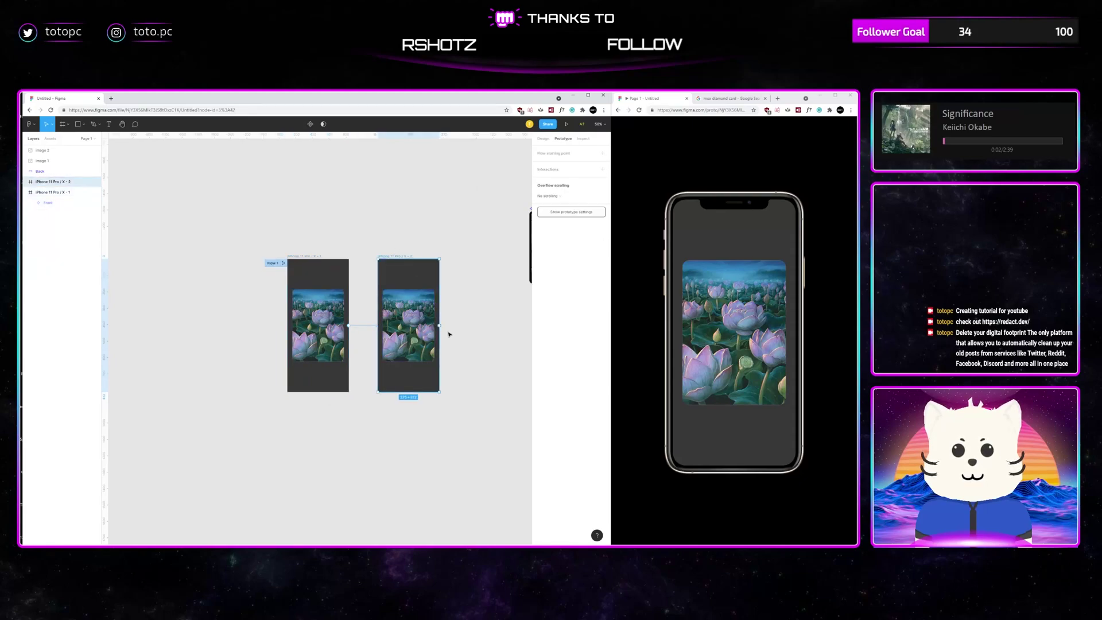
left_click_drag(440, 326, 321, 326)
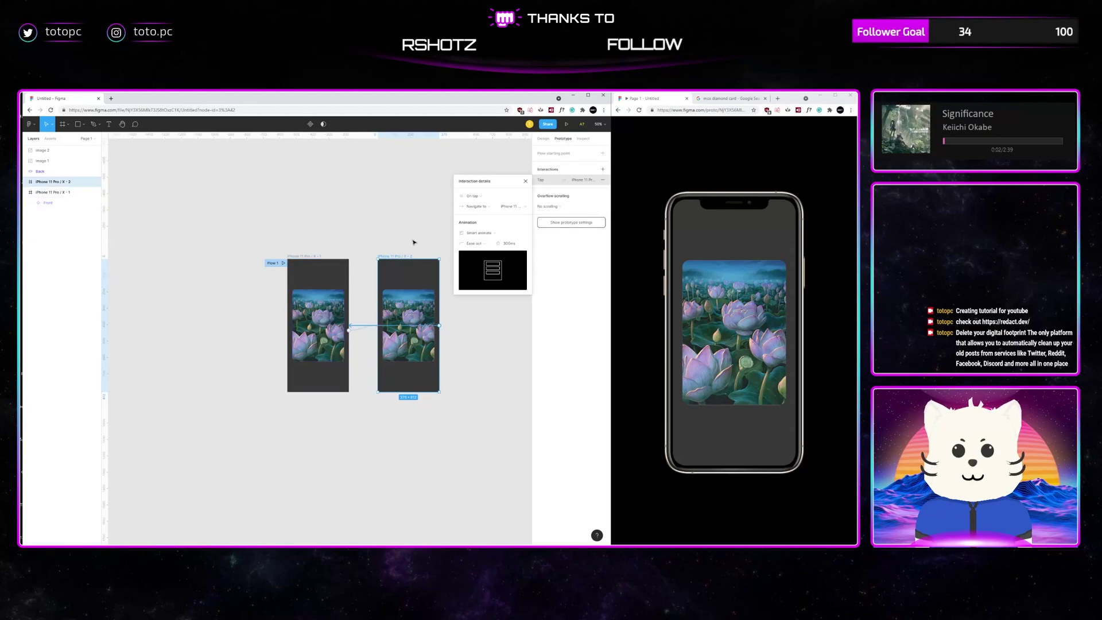
left_click(372, 295)
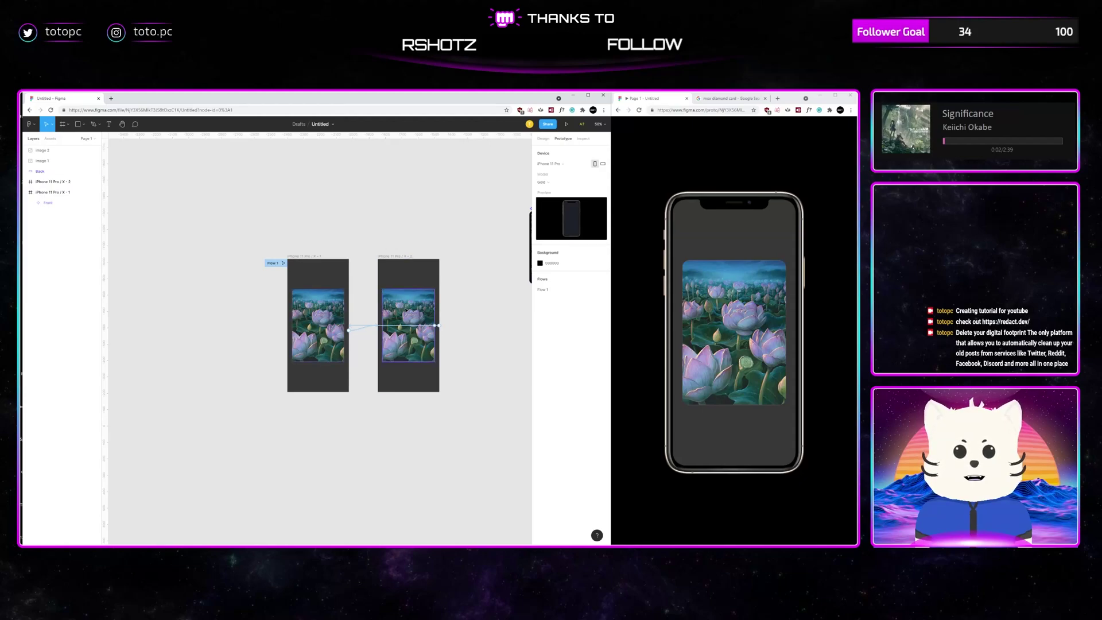
Step: Flip the Front instance in the second iPhone frame horizontally
left_click(413, 309)
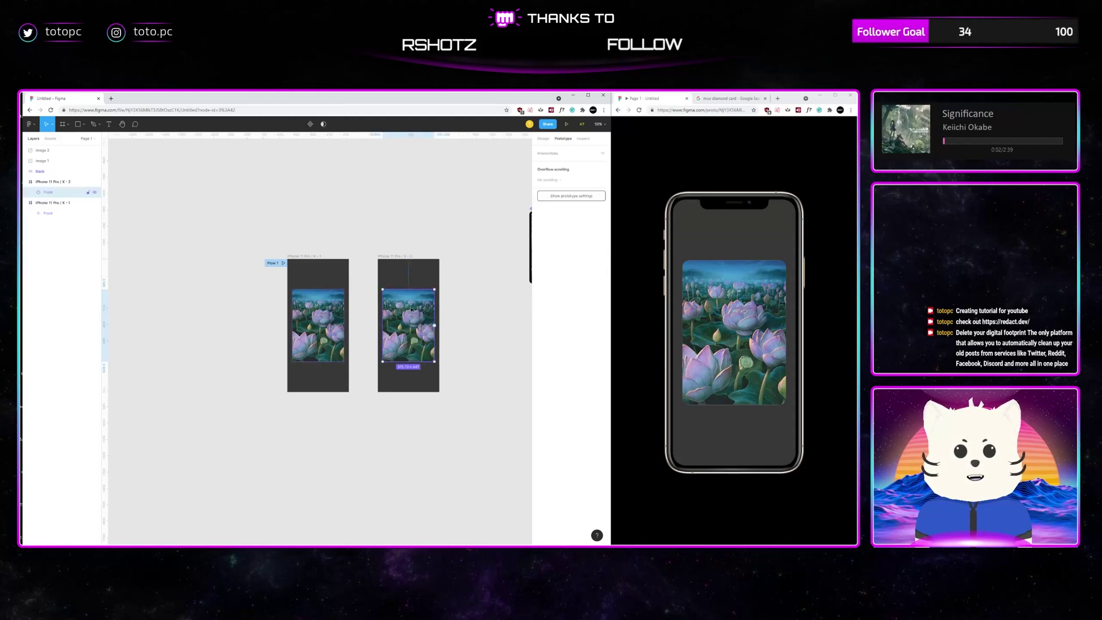
right_click(411, 309)
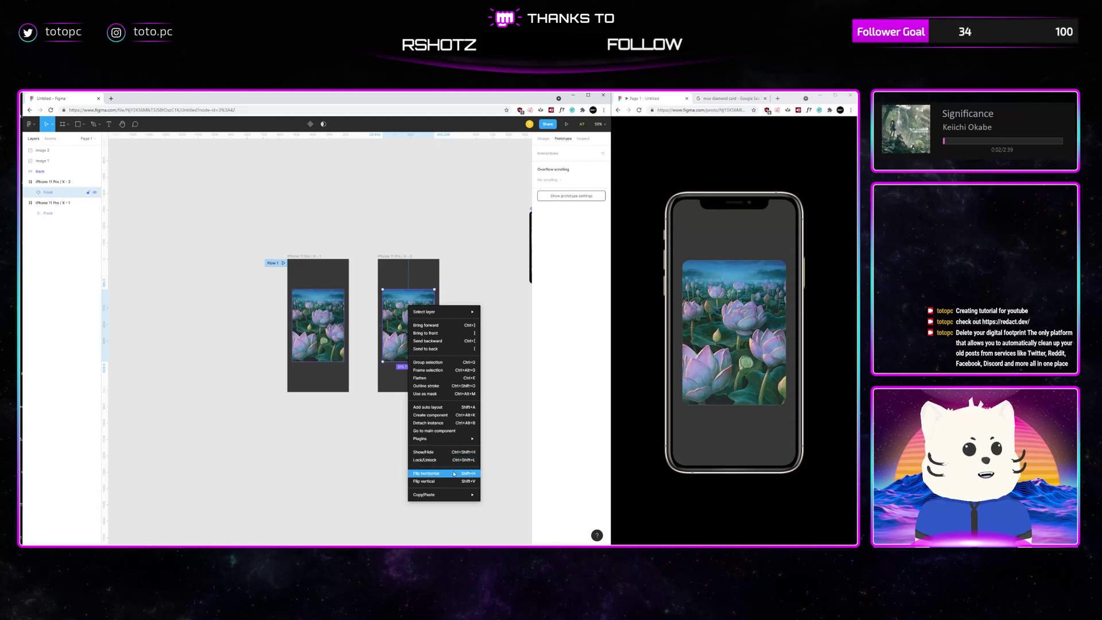
left_click(454, 473)
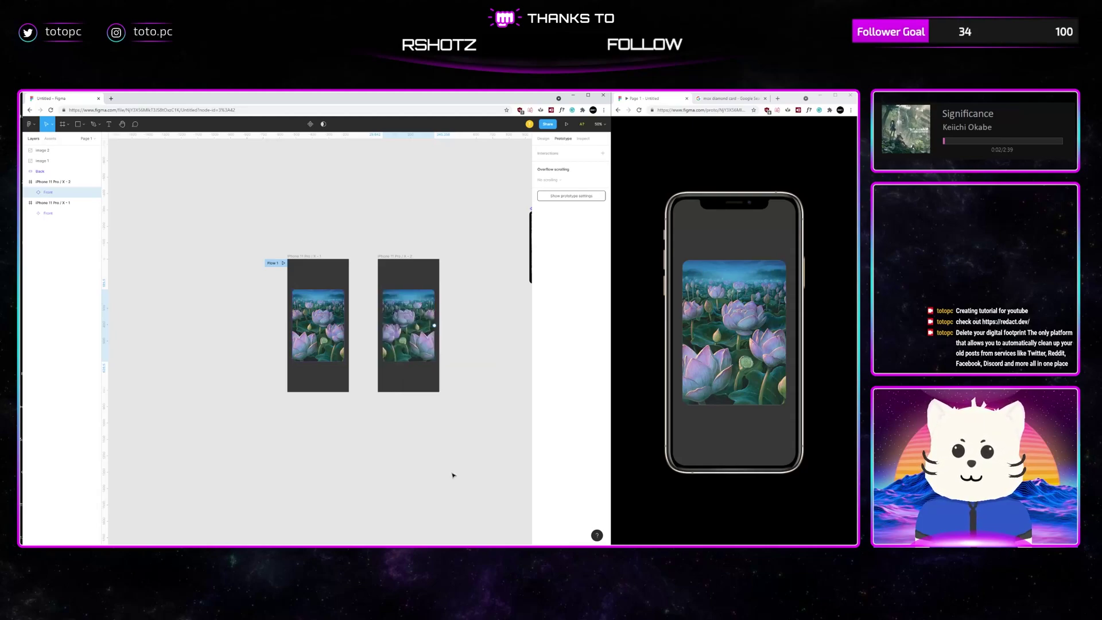
left_click(463, 421)
Step: Test the flip transition by tapping the card repeatedly in the prototype preview
key("ctrl+plus")
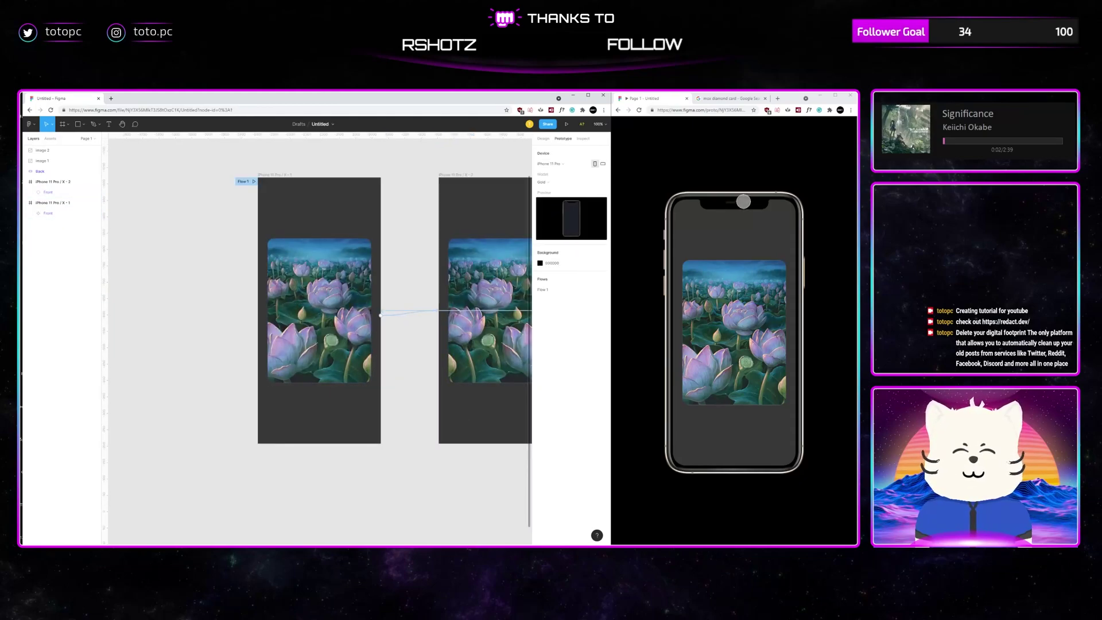
left_click(708, 171)
left_click(729, 321)
left_click(730, 320)
left_click(730, 320)
left_click(730, 320)
left_click(730, 321)
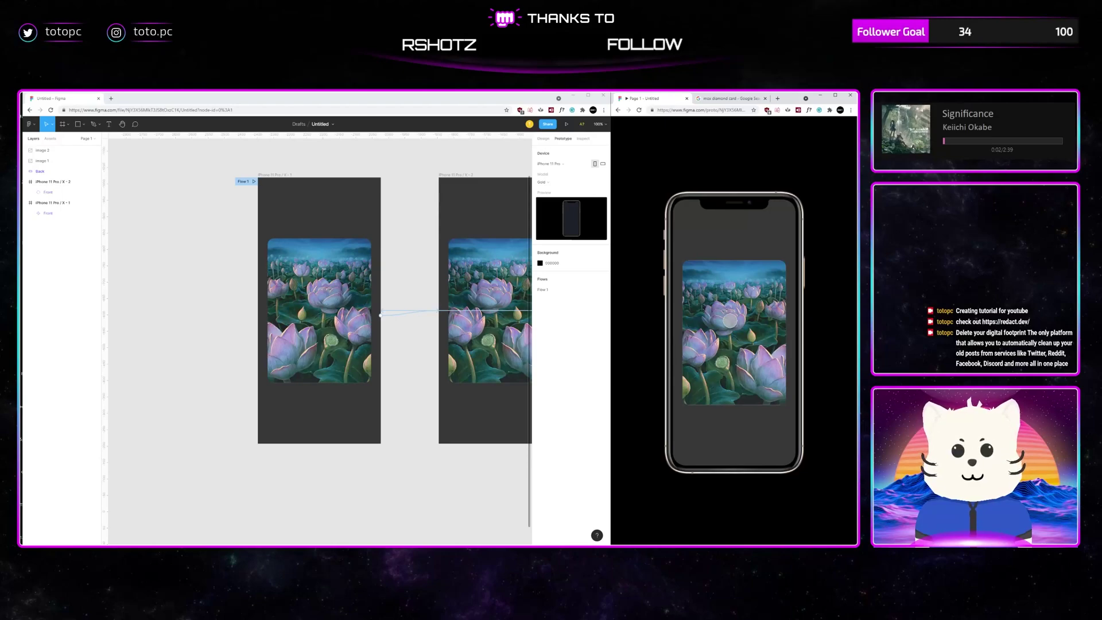
left_click(730, 320)
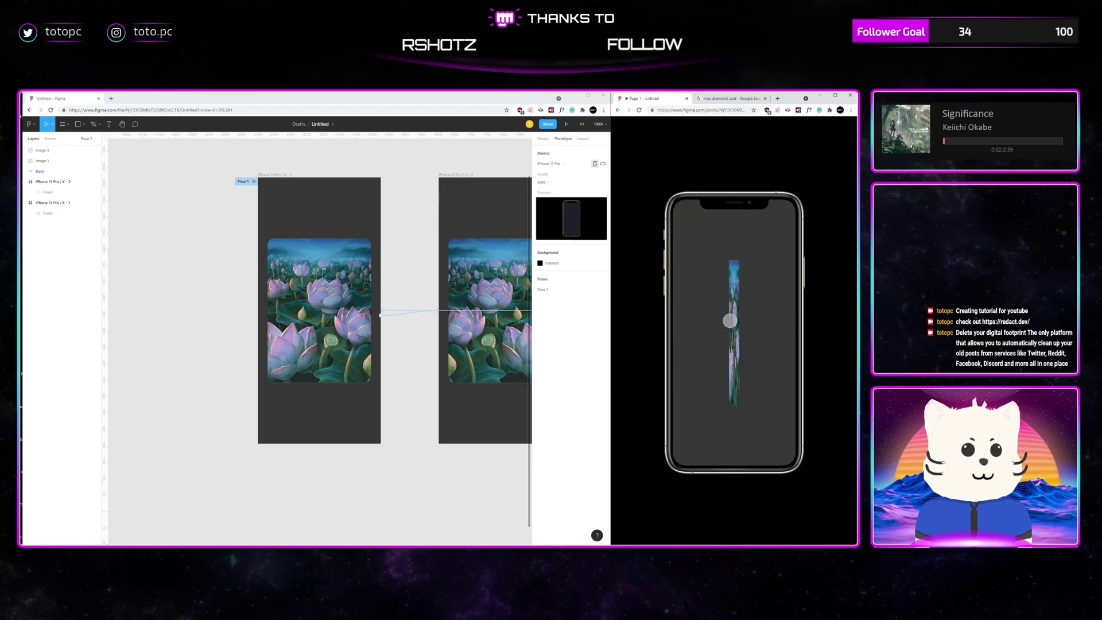
Step: Move the main Front component out of the first iPhone frame and place it beside the main Back component
left_click(411, 385)
scroll(385, 372, "right", 1)
key("ctrl+minus")
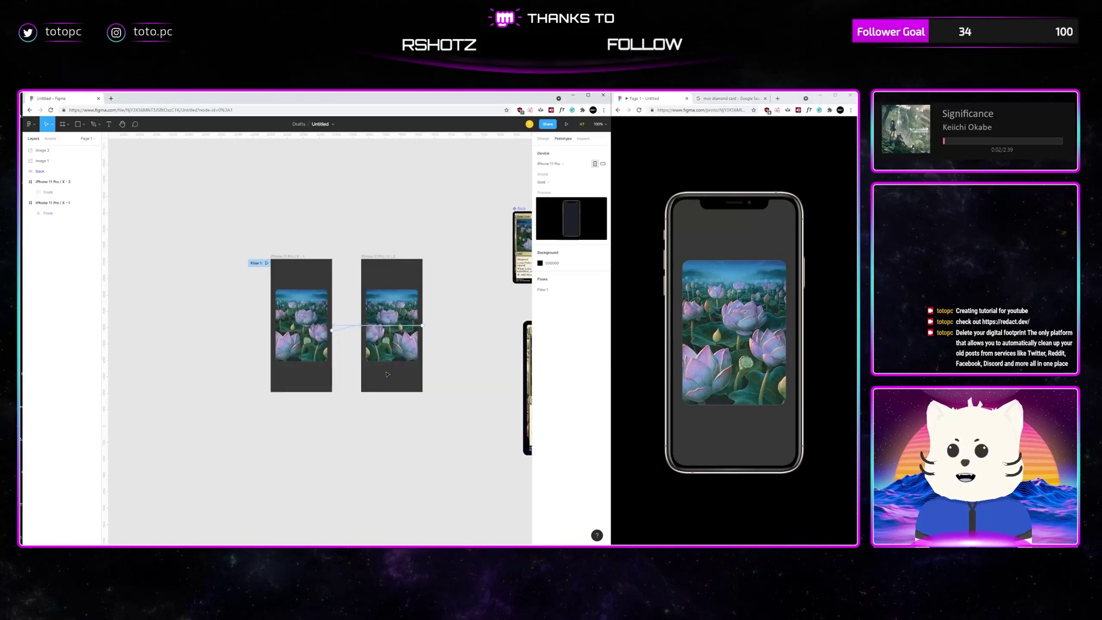
scroll(387, 374, "right", 5)
scroll(386, 375, "up", 1)
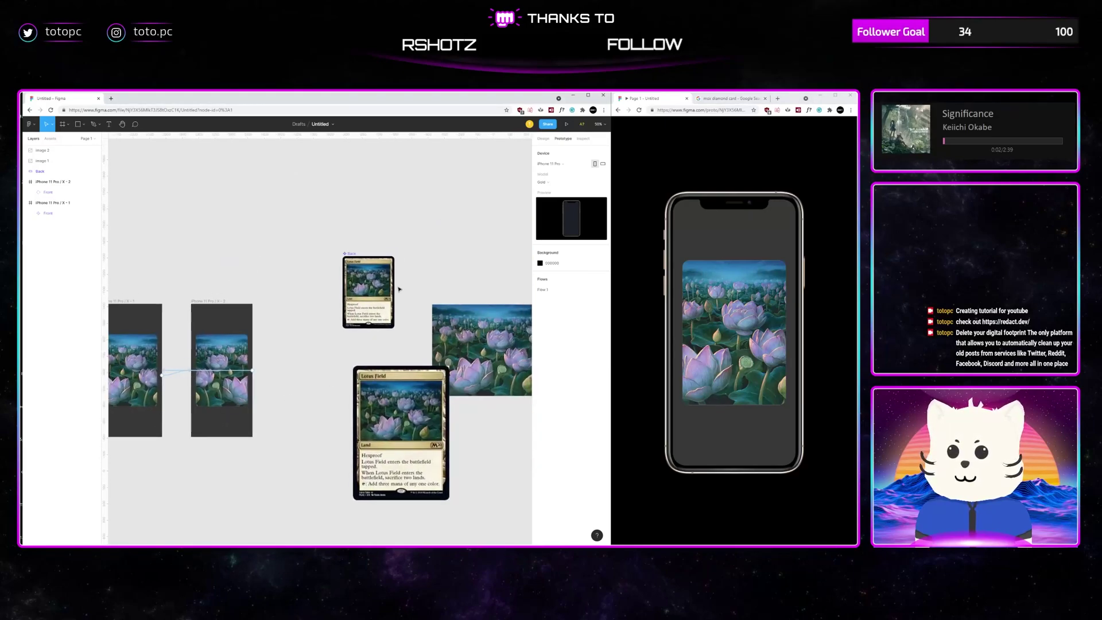
scroll(341, 305, "right", 1)
left_click_drag(341, 306, 347, 283)
left_click_drag(385, 279, 430, 272)
scroll(389, 284, "left", 3)
left_click(287, 366)
left_click(203, 364)
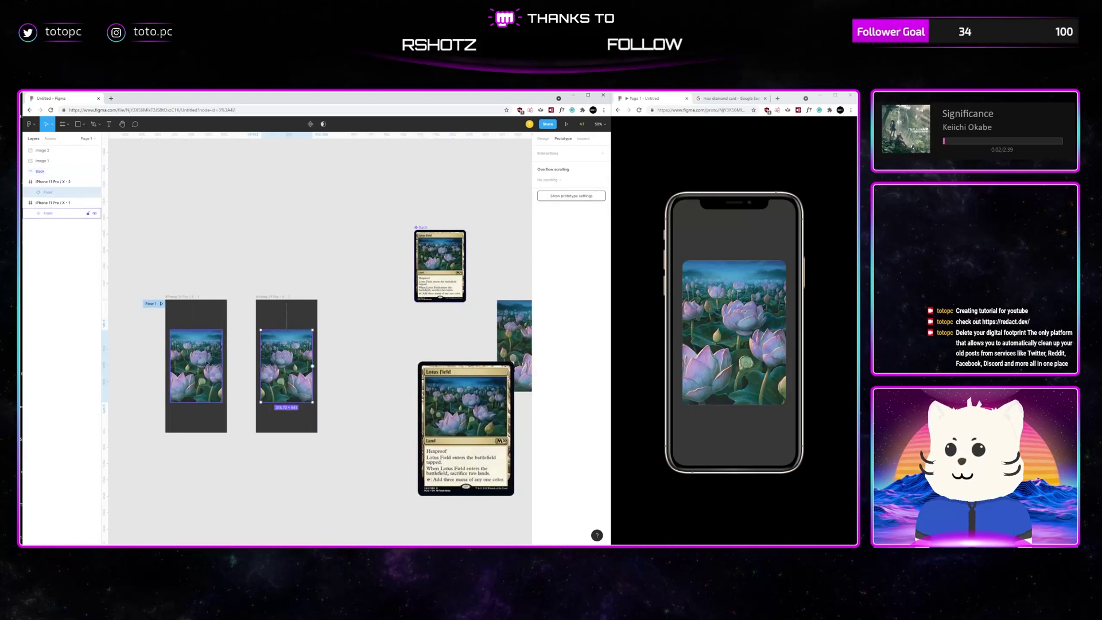
left_click_drag(195, 368, 376, 265)
Step: Copy the flipped Front instance from the second iPhone frame into the first, centre it there and flip it horizontally
left_click(286, 362)
left_click_drag(287, 361, 196, 362)
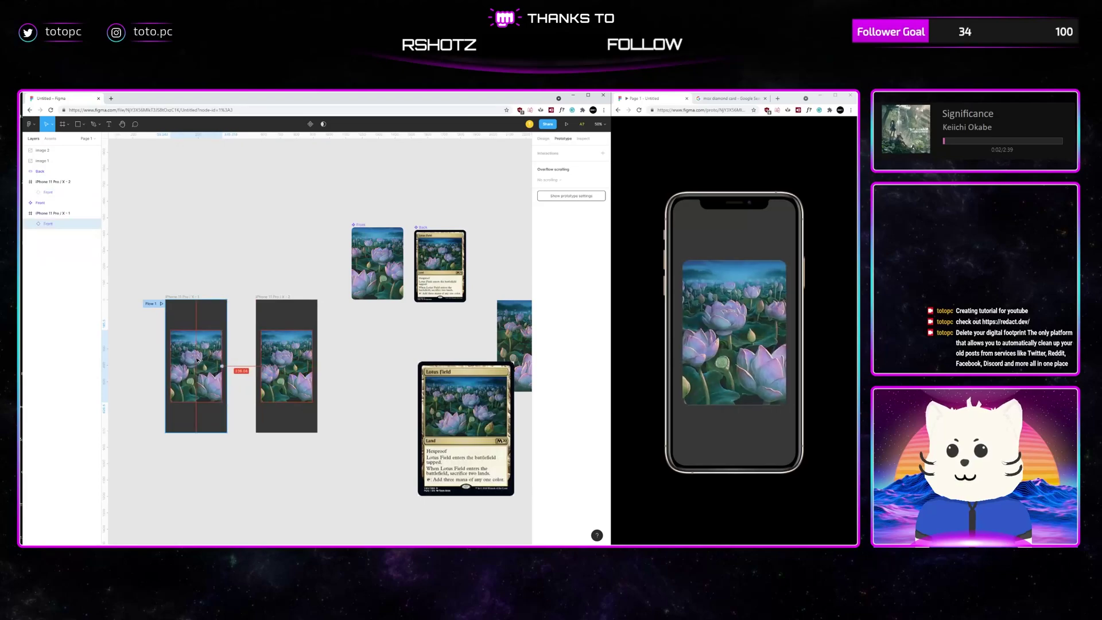
scroll(198, 357, "left", 2)
right_click(239, 348)
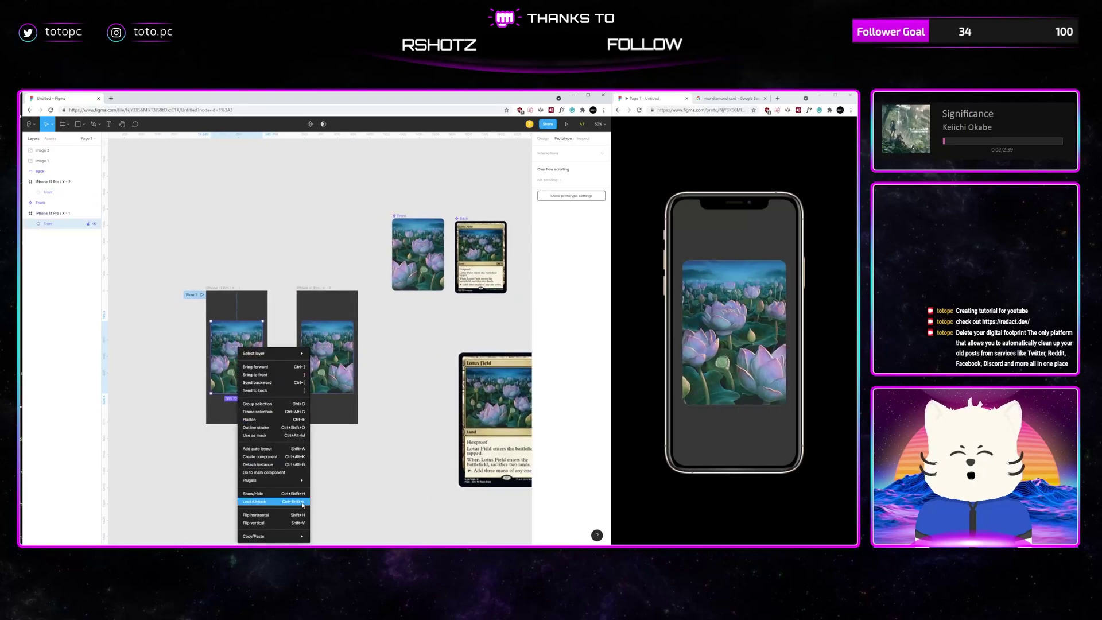
left_click(270, 515)
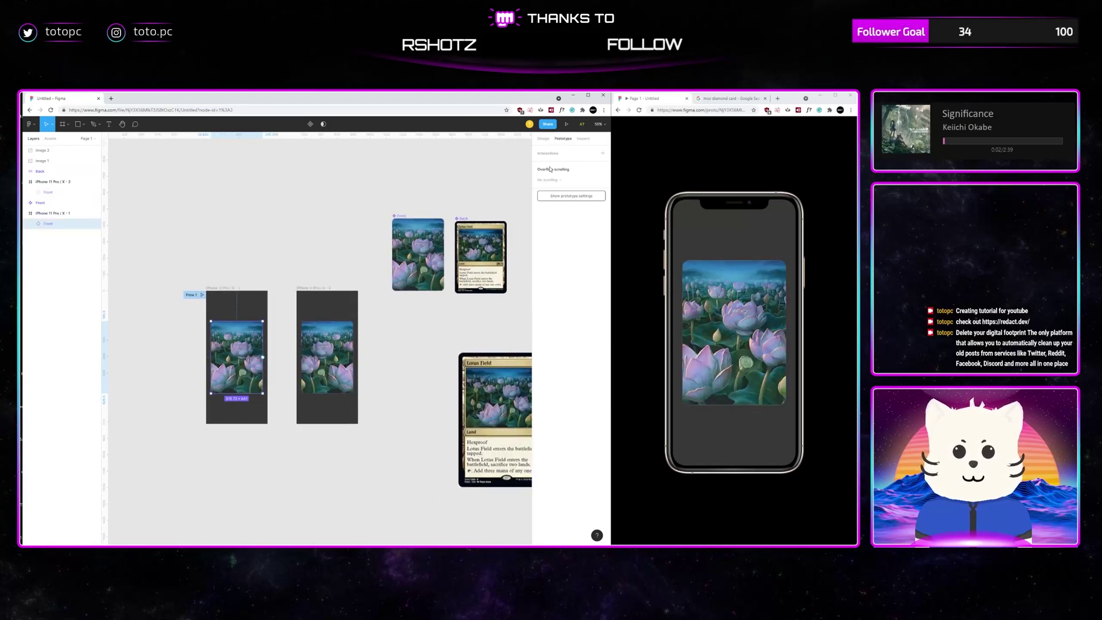
Step: Place an instance of the Back component directly over the Front instance in each of the two iPhone frames
left_click(543, 138)
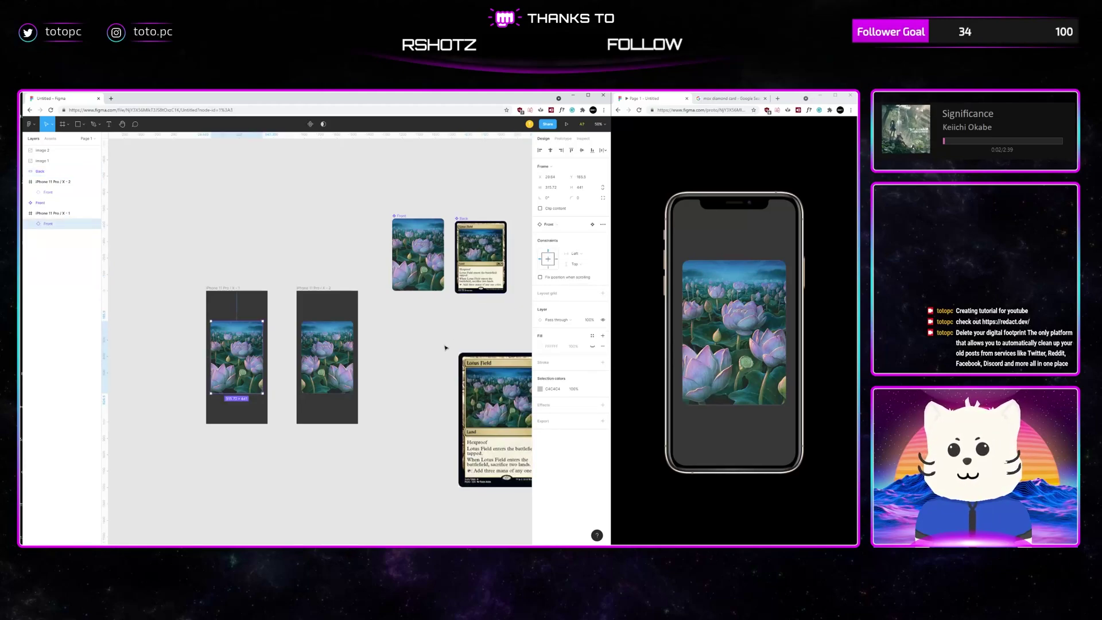
left_click_drag(444, 345, 457, 342)
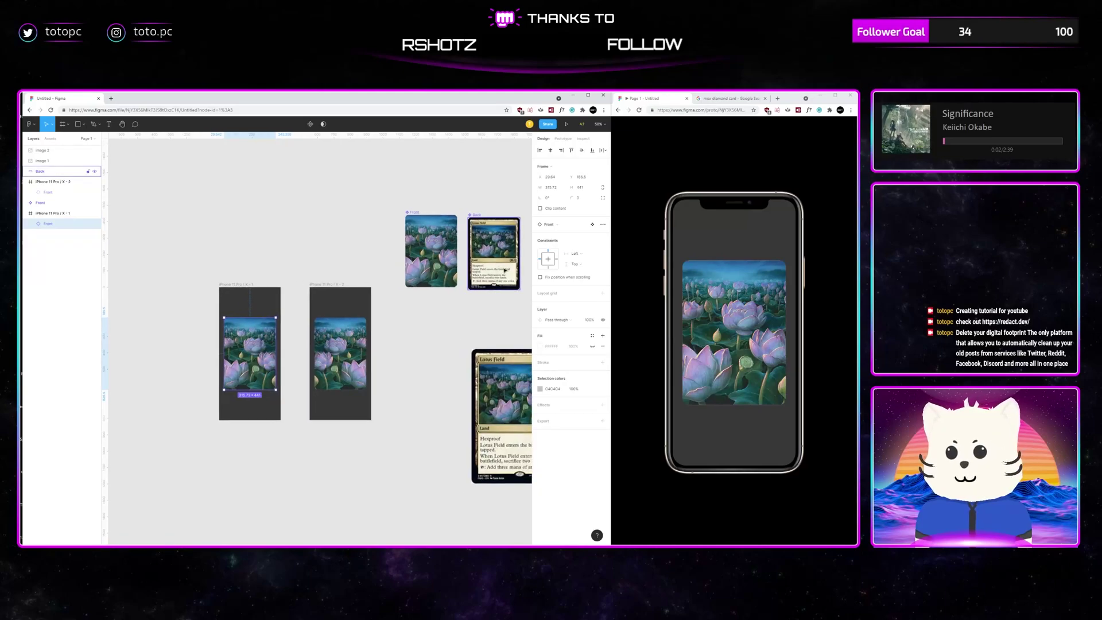
left_click_drag(505, 270, 354, 330)
left_click(250, 275)
key("ctrl+v")
left_click_drag(272, 264, 310, 256)
Step: Group the Back and Front instances within each iPhone frame and expand both groups to show their layers
left_click_drag(209, 295, 402, 350)
key("ctrl+g")
key("ctrl+g")
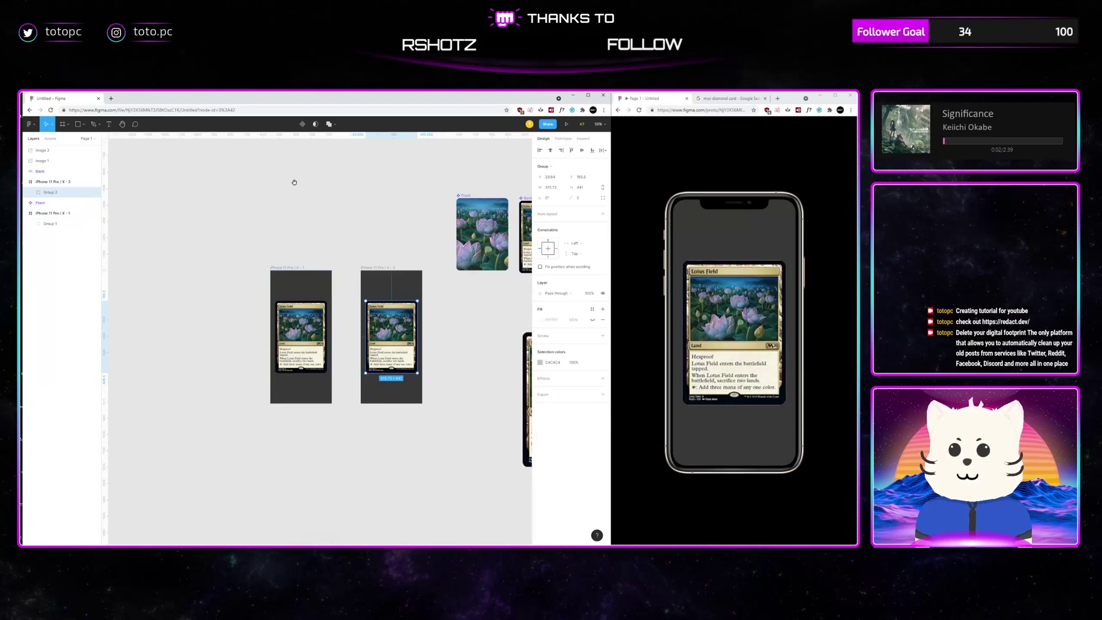
left_click_drag(294, 182, 314, 179)
key("shift+0")
left_click(29, 192)
left_click(30, 244)
scroll(310, 236, "right", 2)
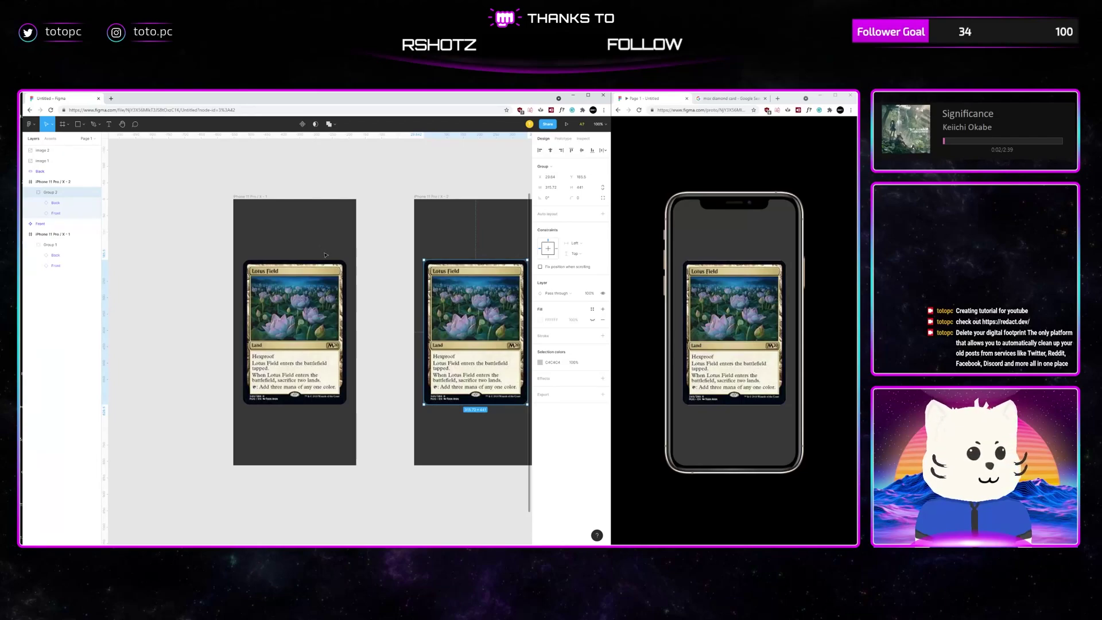
Step: Remove both prototype connections that run directly between the two iPhone frames
left_click(562, 139)
scroll(437, 224, "right", 2)
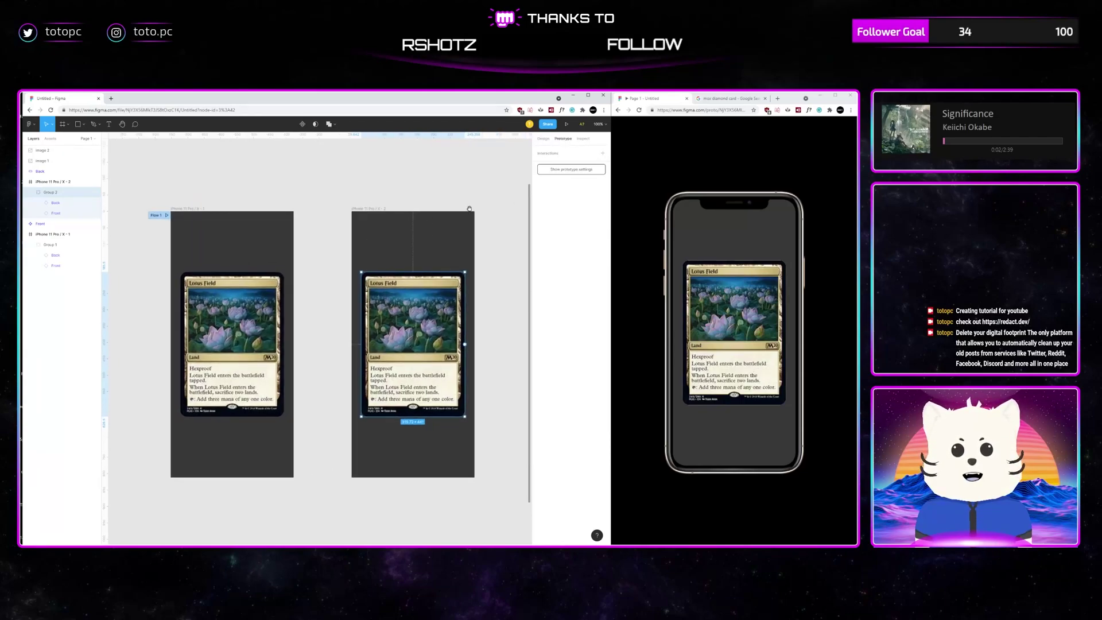
left_click(52, 234)
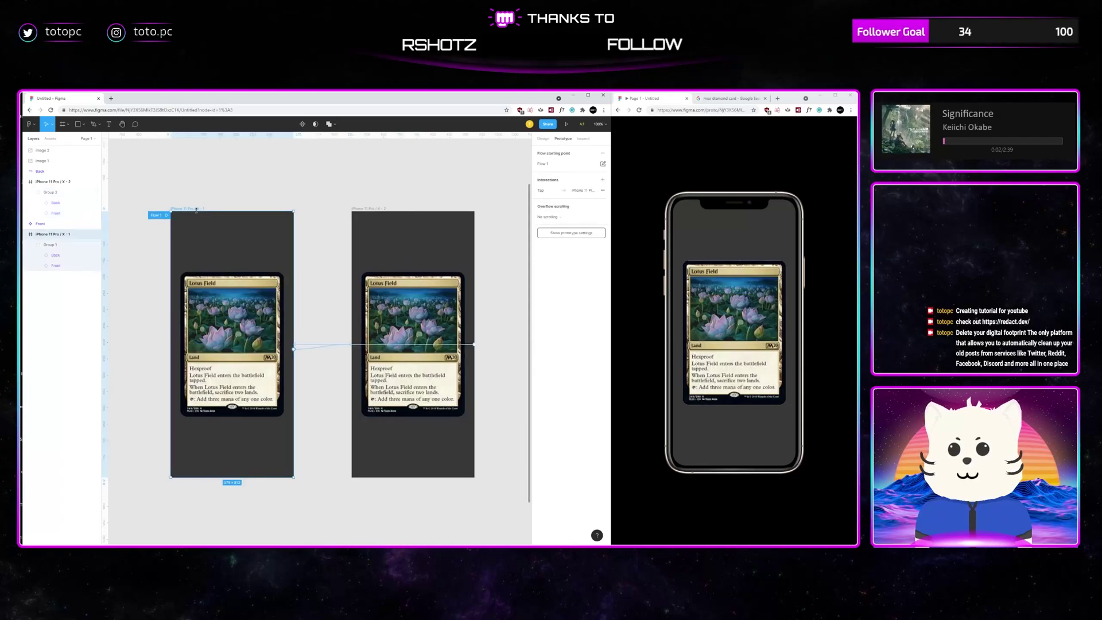
left_click_drag(407, 345, 487, 312)
left_click_drag(324, 346, 325, 290)
Step: Link the card group in the first iPhone frame to the second iPhone frame with a tap interaction
left_click(272, 319)
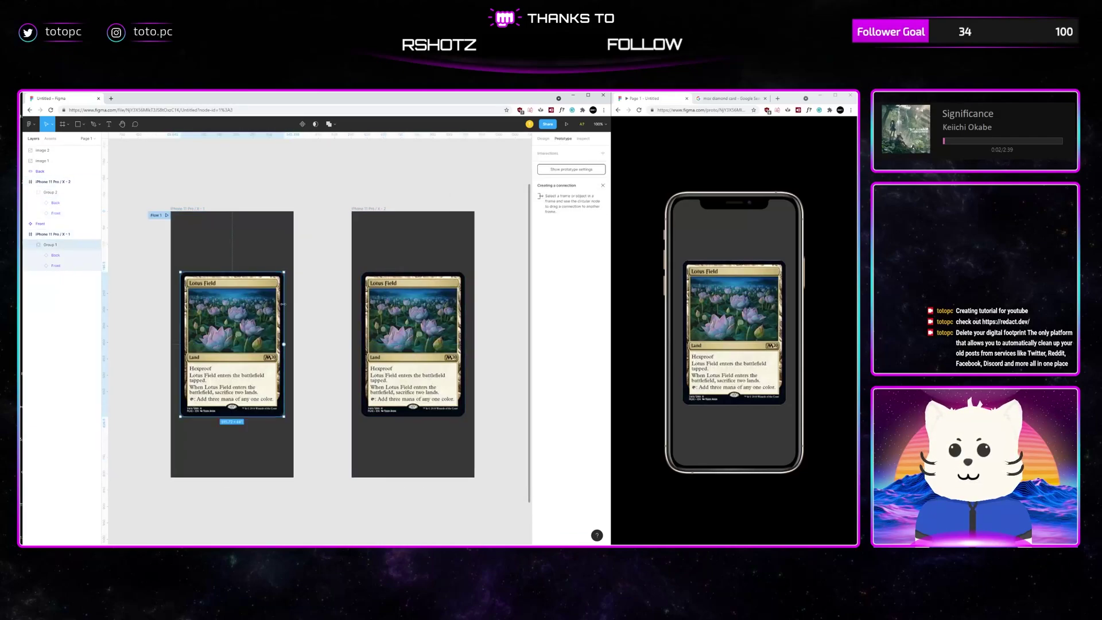
scroll(308, 324, "left", 1)
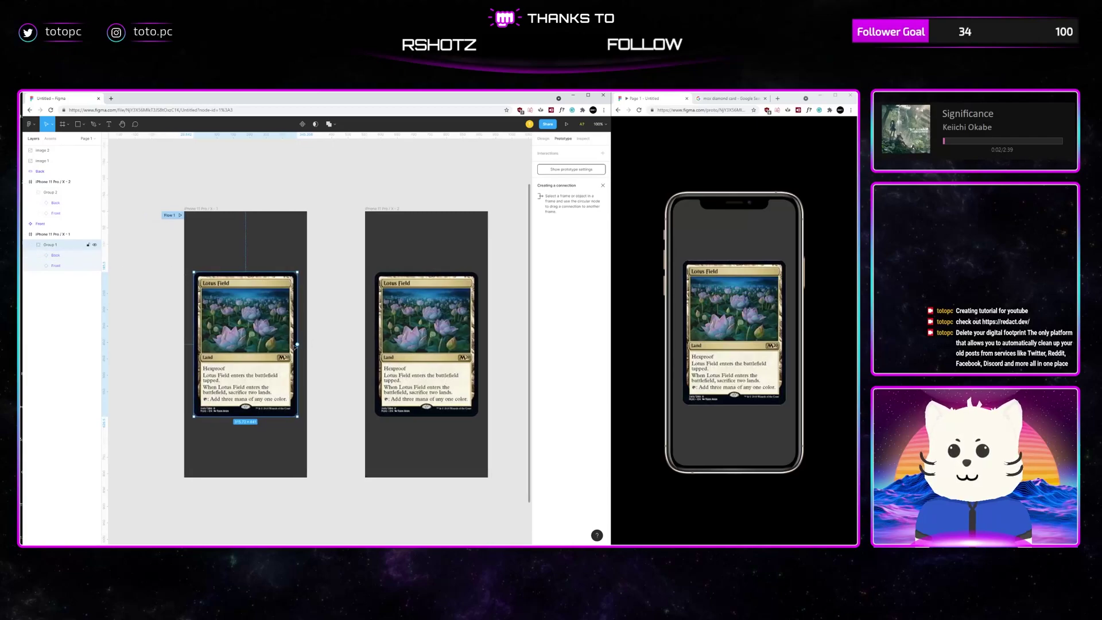
left_click_drag(298, 345, 431, 346)
Step: Rename both card groups Card and link the second frame's Card back to the first frame on tap with Smart animate
double_click(63, 246)
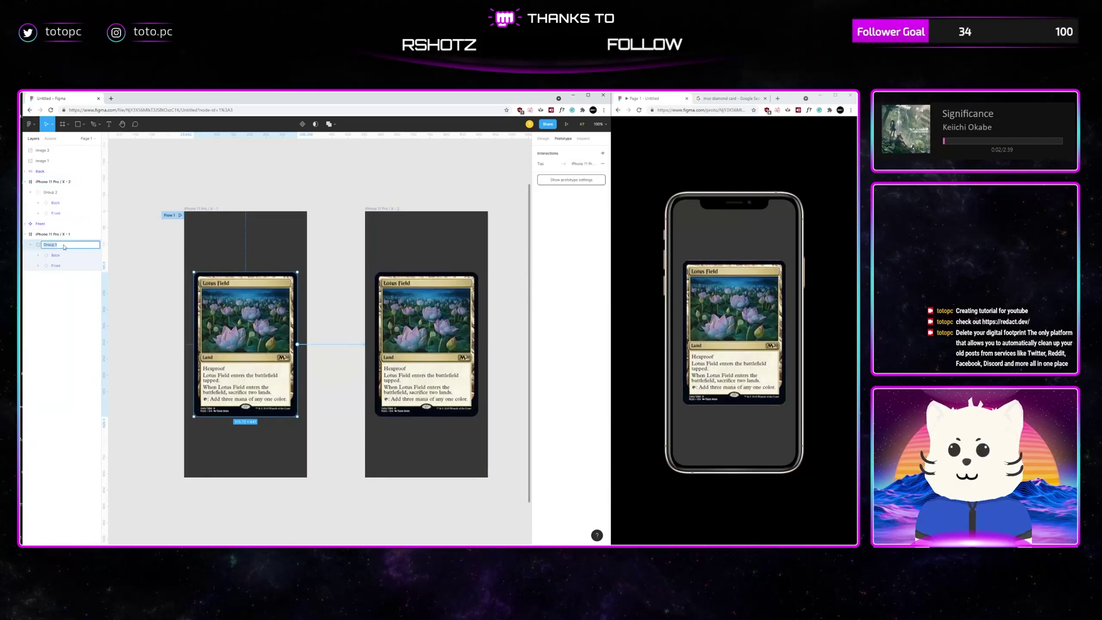
type("Card")
key("Return")
double_click(52, 192)
type("Ca")
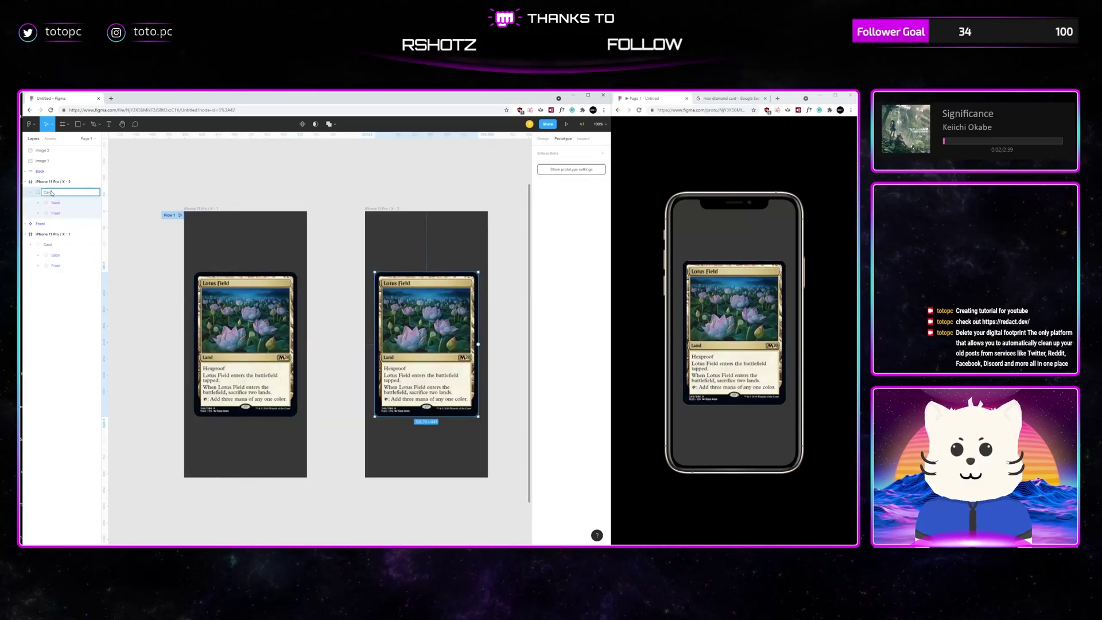
key("Return")
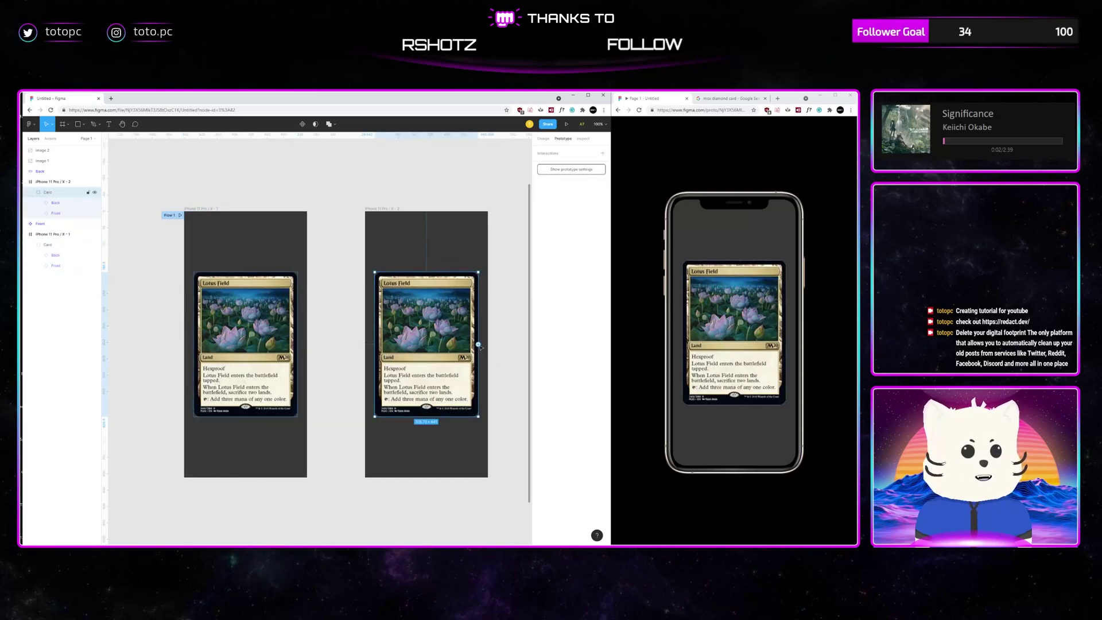
left_click_drag(478, 345, 261, 347)
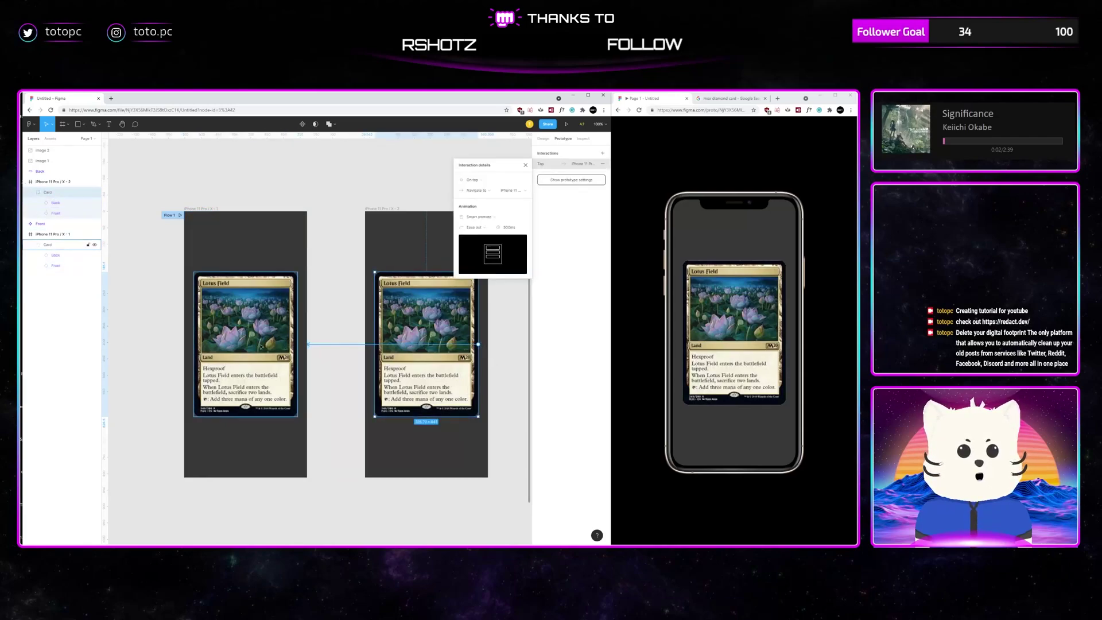
left_click(344, 268)
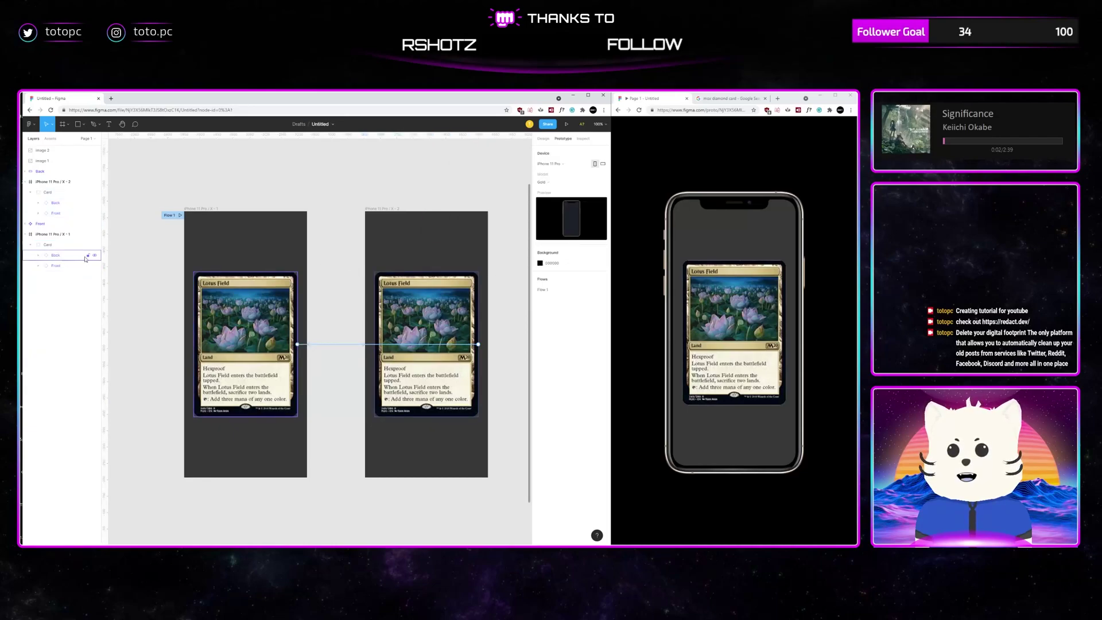
Step: Hide the Back layer inside the Card group of both iPhone frames
left_click(95, 255)
left_click(94, 204)
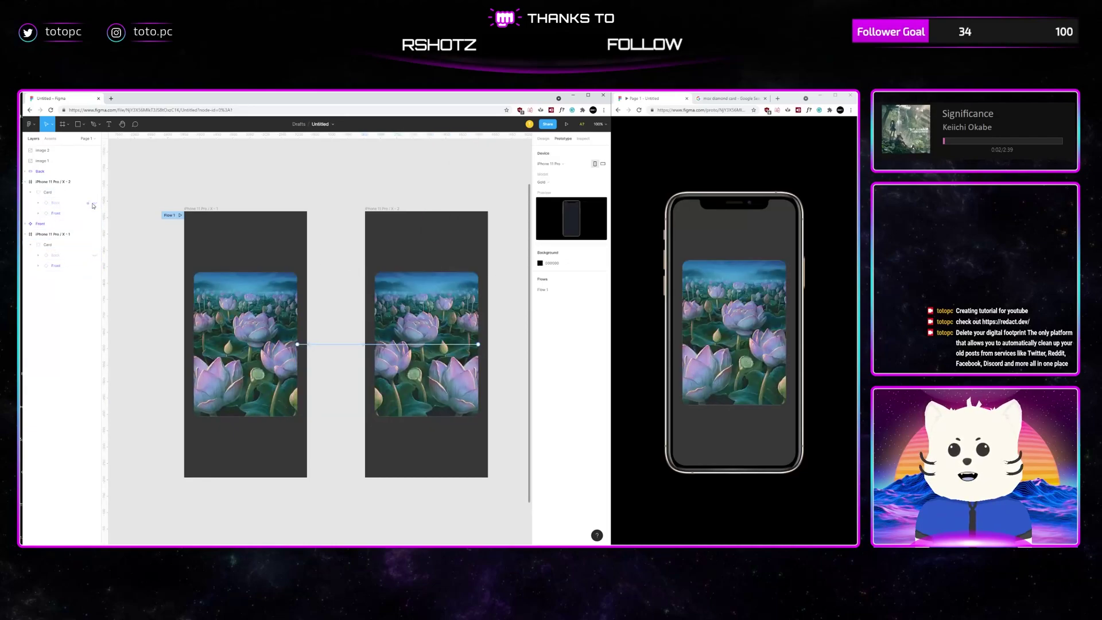
left_click(94, 204)
left_click(94, 204)
Step: Check the flip between the two frames by tapping the lotus card repeatedly in the preview
left_click(748, 303)
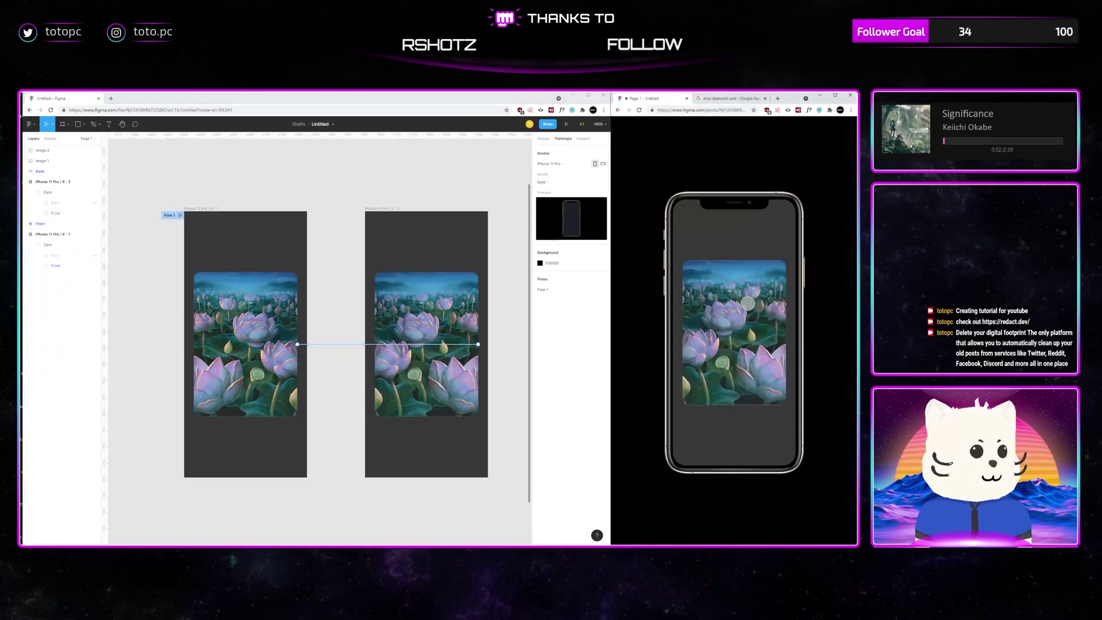
left_click(748, 303)
left_click(748, 304)
left_click(748, 303)
left_click(748, 304)
left_click(748, 304)
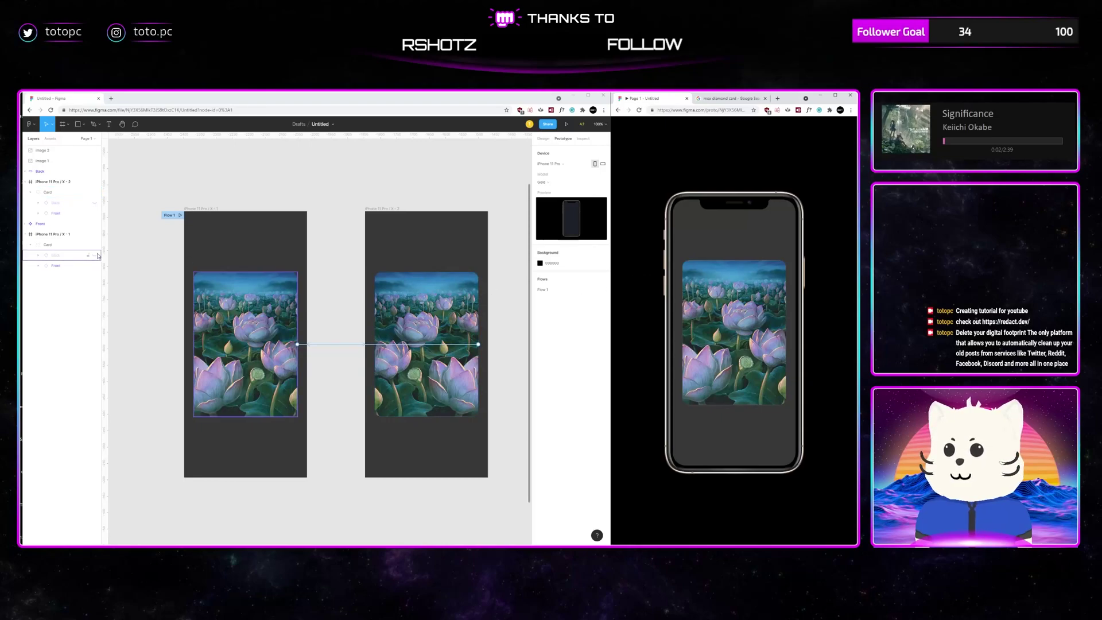
left_click(459, 323)
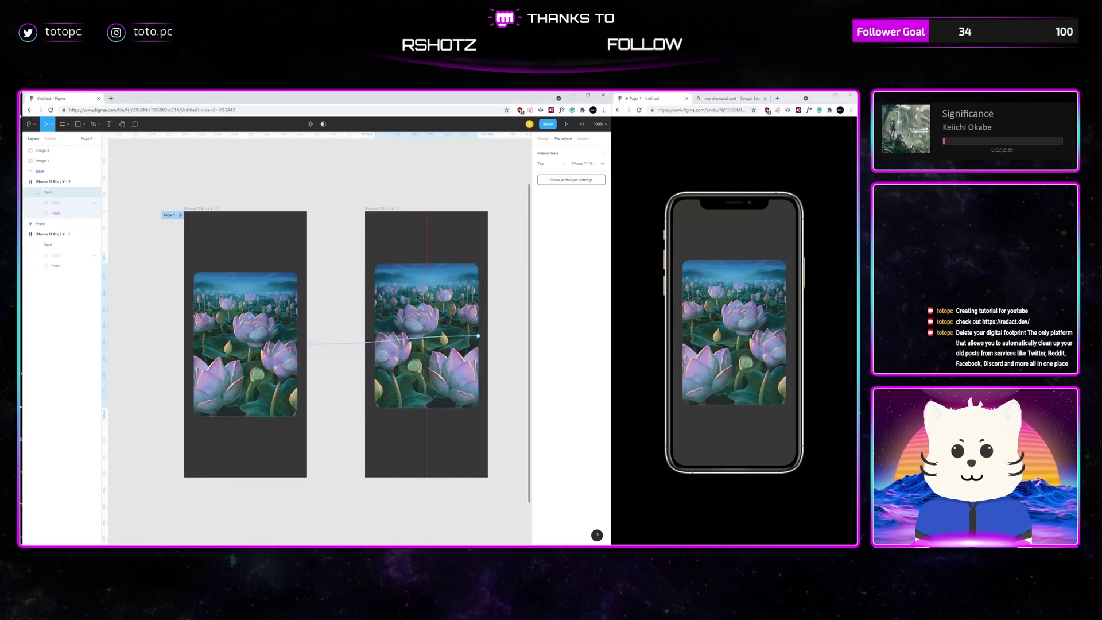
left_click(58, 216)
left_click(95, 204)
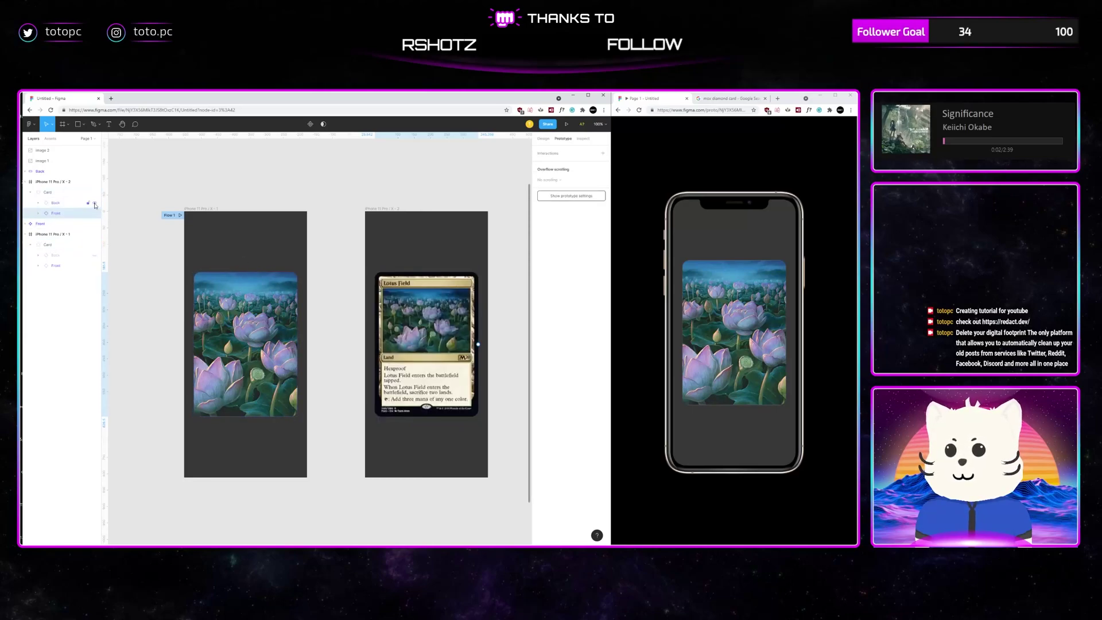
left_click(95, 204)
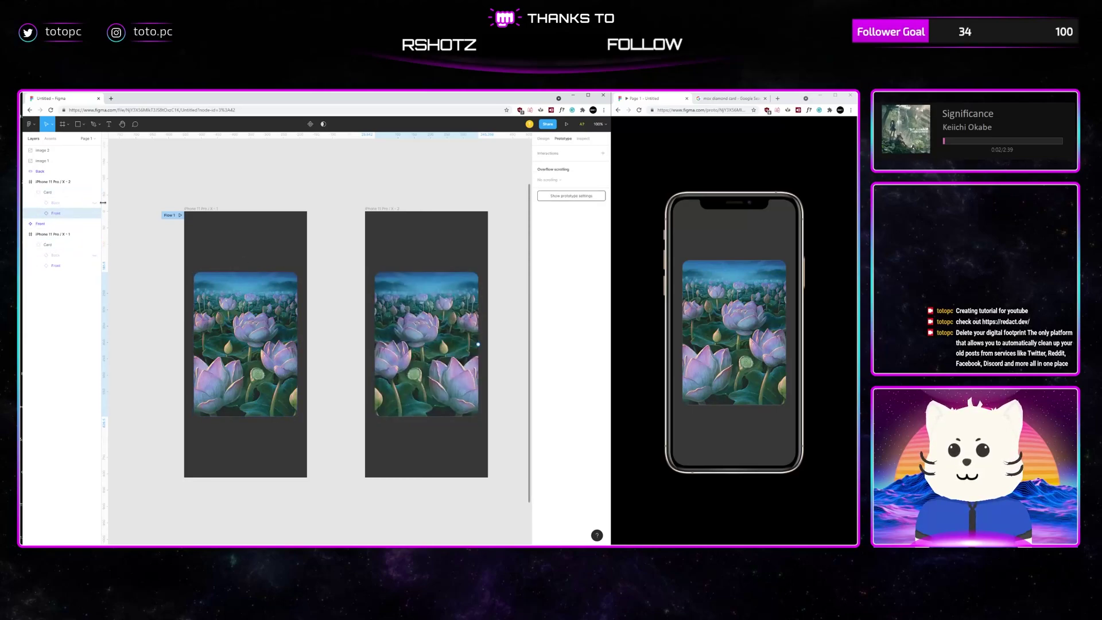
left_click(95, 203)
left_click(95, 203)
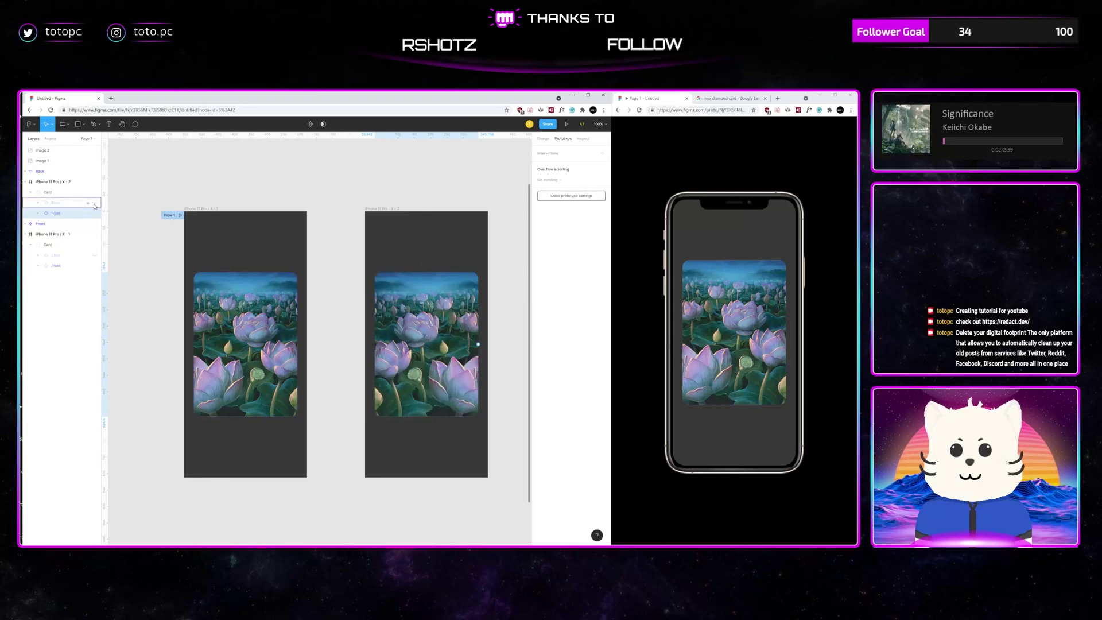
Step: Set the opacity of the Front instance in the second iPhone frame's Card group to 0%
left_click(74, 216)
left_click(543, 139)
left_click(576, 336)
left_click(589, 309)
type("00")
key("Return")
Step: Check in the preview how the lotus card changes with the second frame's transparent Front layer by tapping repeatedly
left_click(726, 311)
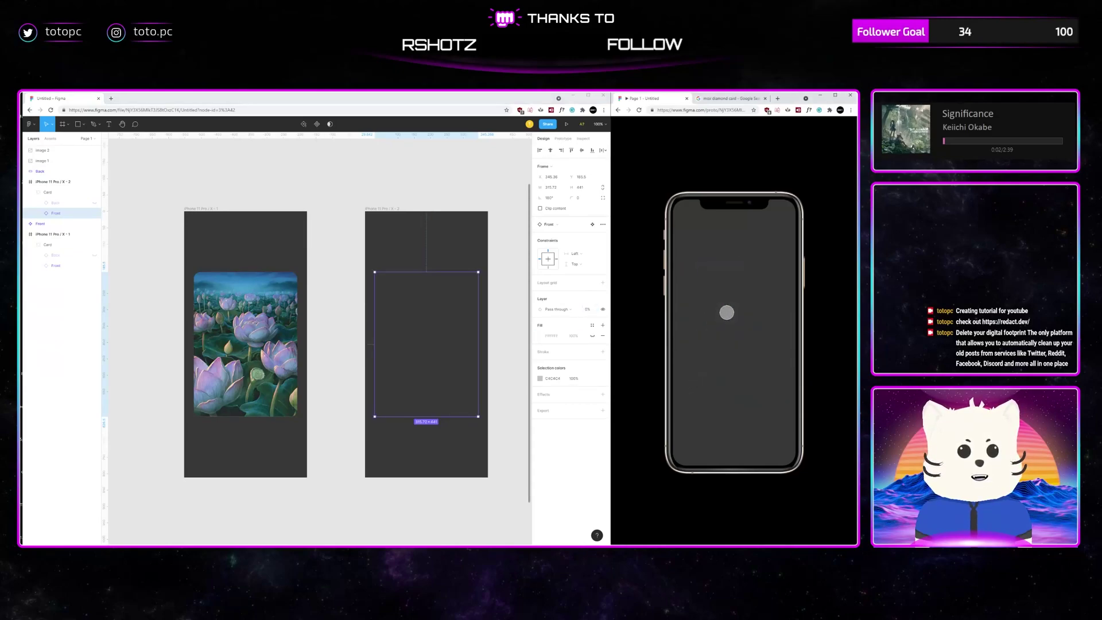
left_click(726, 312)
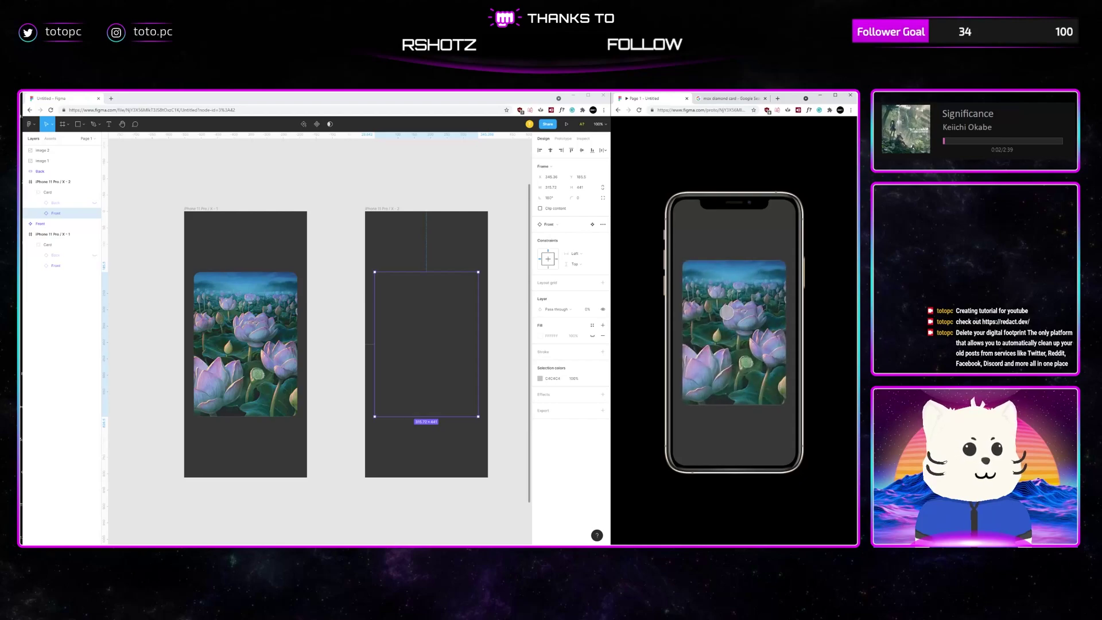
left_click(727, 312)
left_click(727, 312)
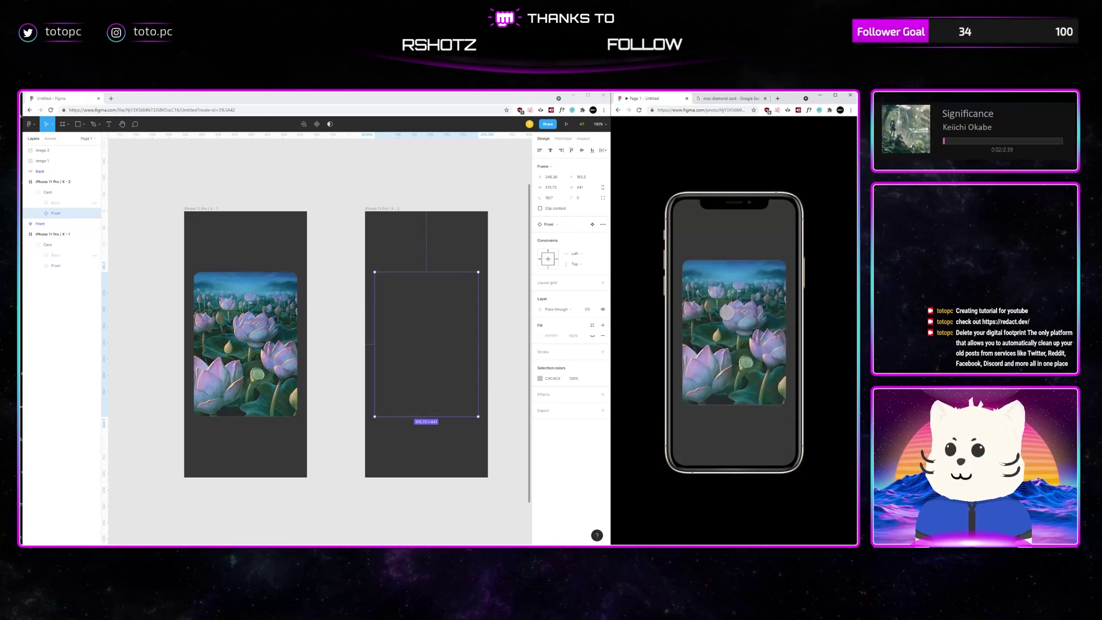
Step: Show the Back layer in the second frame's Card group and test the transition by tapping the card in the preview
left_click(95, 204)
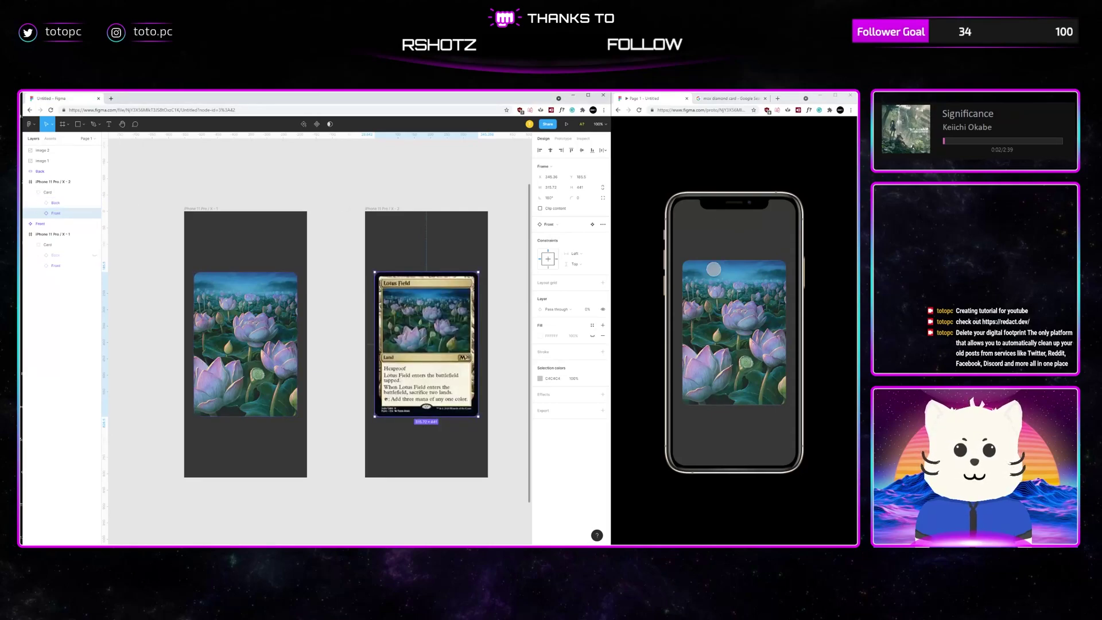
left_click(720, 295)
left_click(720, 295)
left_click(720, 296)
left_click(720, 296)
left_click(720, 295)
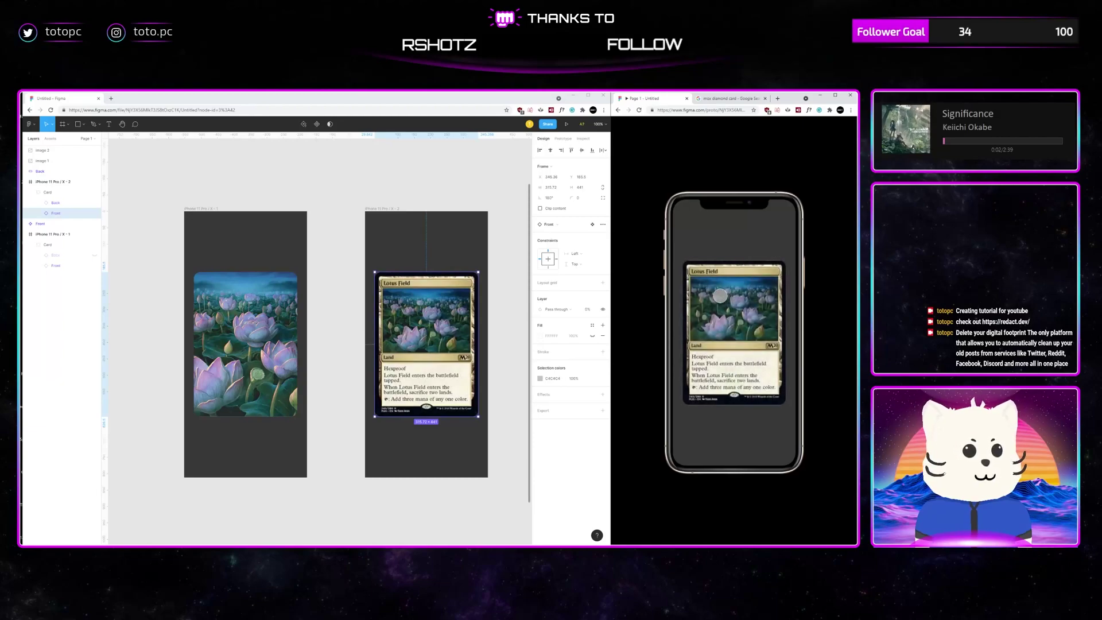
left_click(719, 296)
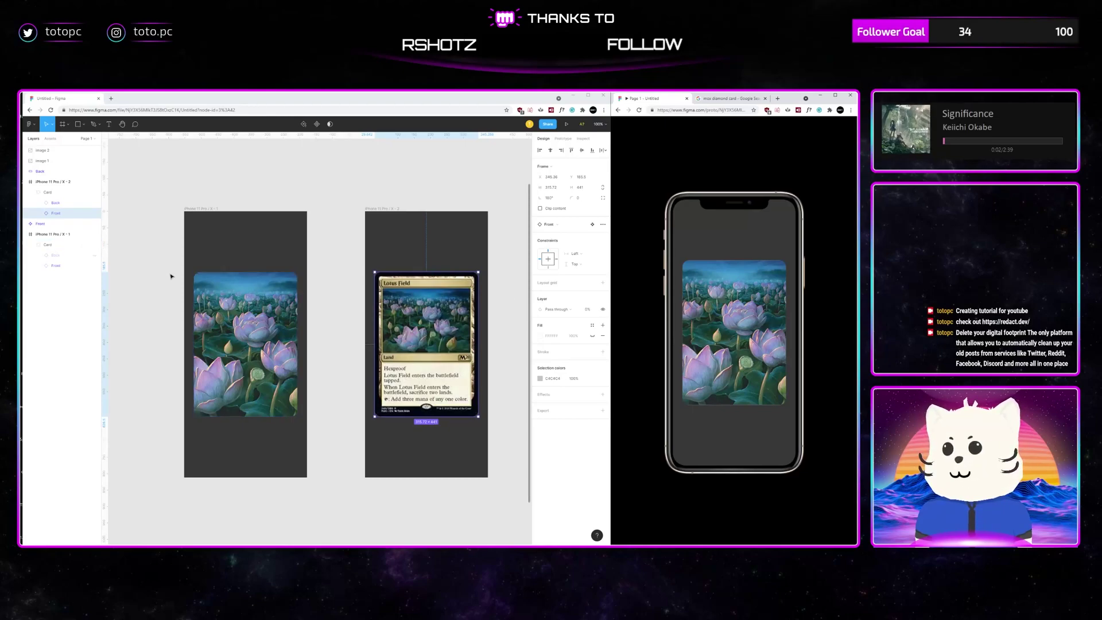
Step: Show the Back layer in the first iPhone frame's Card group and flip it horizontally
left_click(90, 257)
left_click(94, 256)
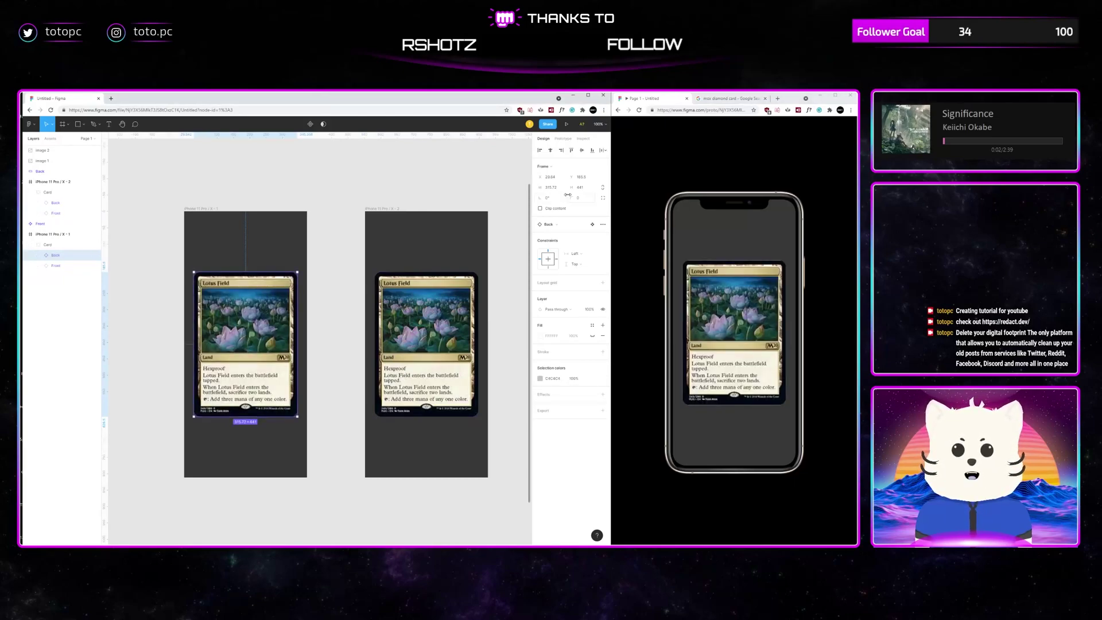
right_click(257, 322)
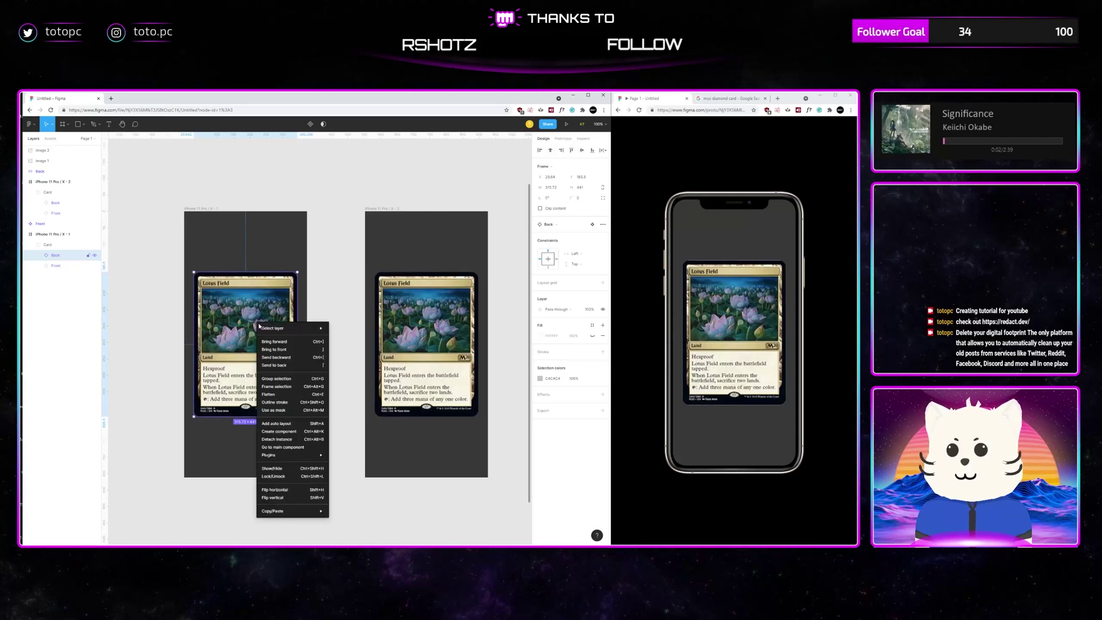
mouse_move(258, 328)
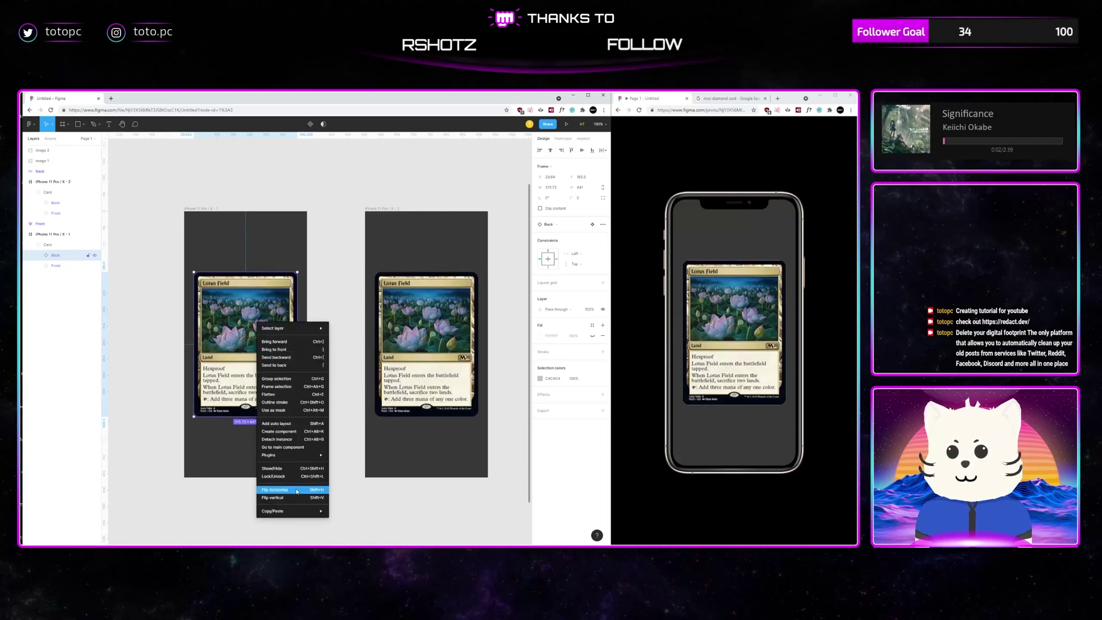
left_click(275, 489)
Step: Test the card flip in the preview with the mirrored Back layer in the first frame
left_click(737, 312)
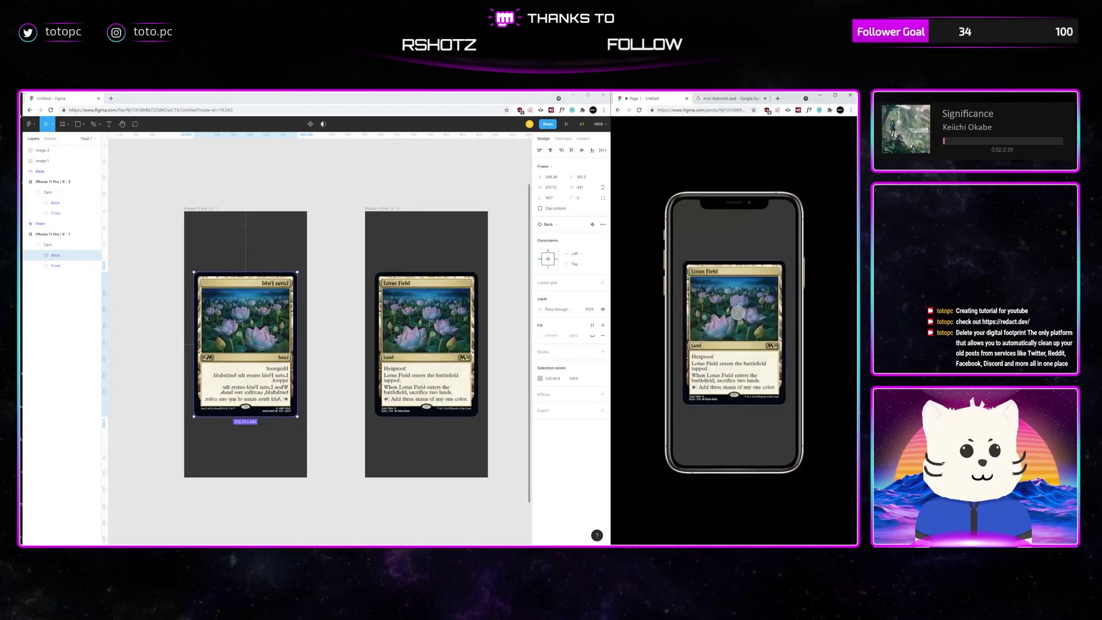
left_click(737, 312)
left_click(738, 312)
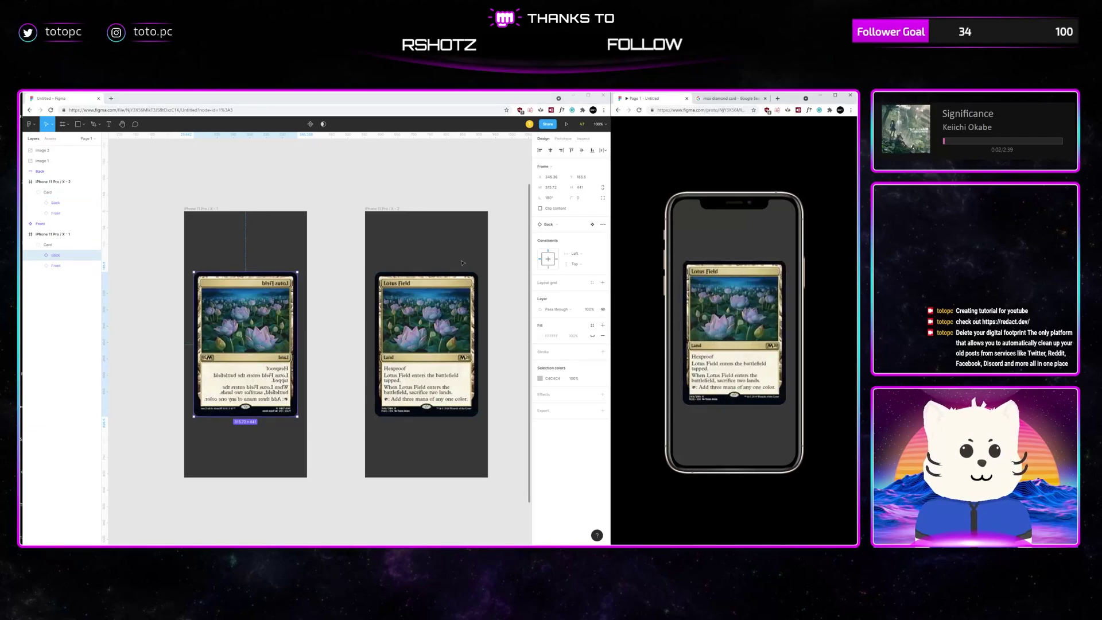
left_click(267, 321)
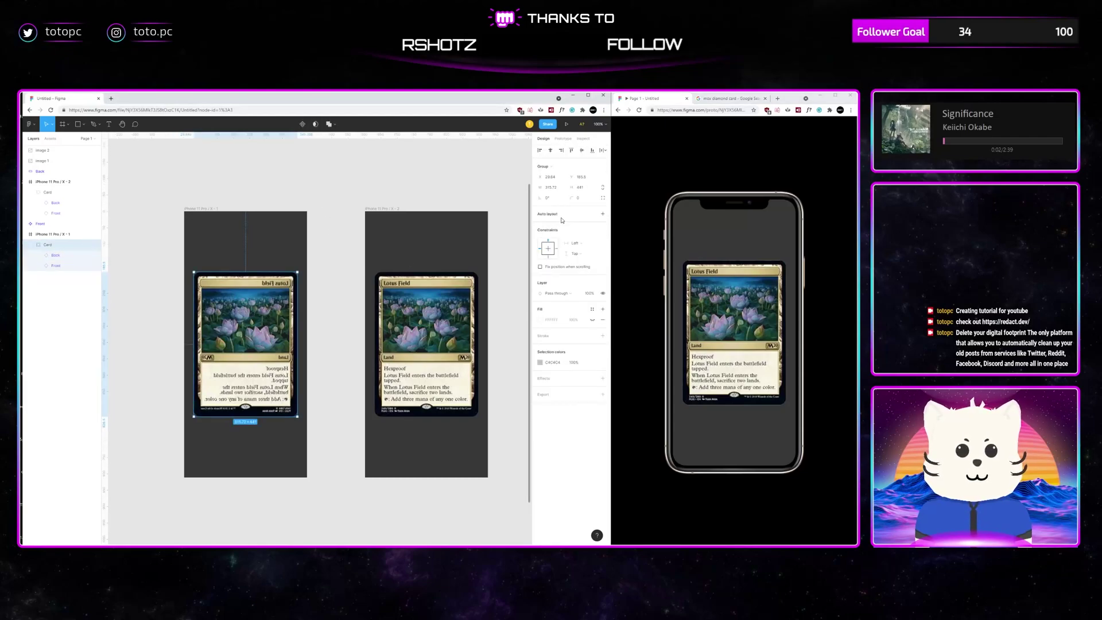
left_click(593, 294)
type("0")
key("Return")
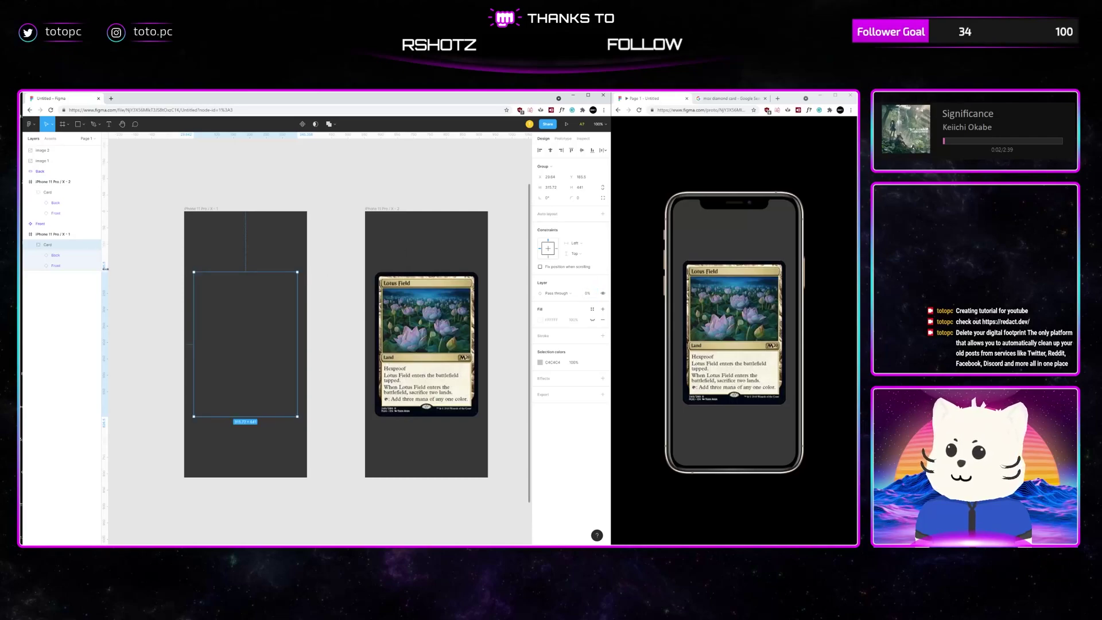
key("ctrl+z")
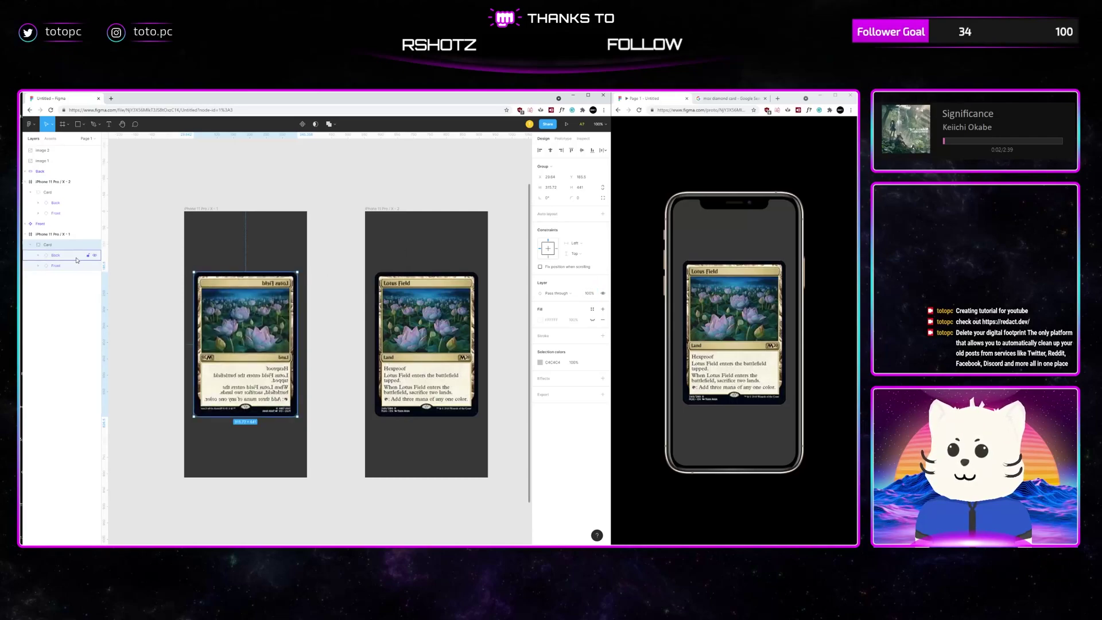
Step: Set the opacity of the mirrored Back instance in the first iPhone frame to 0%
left_click(76, 260)
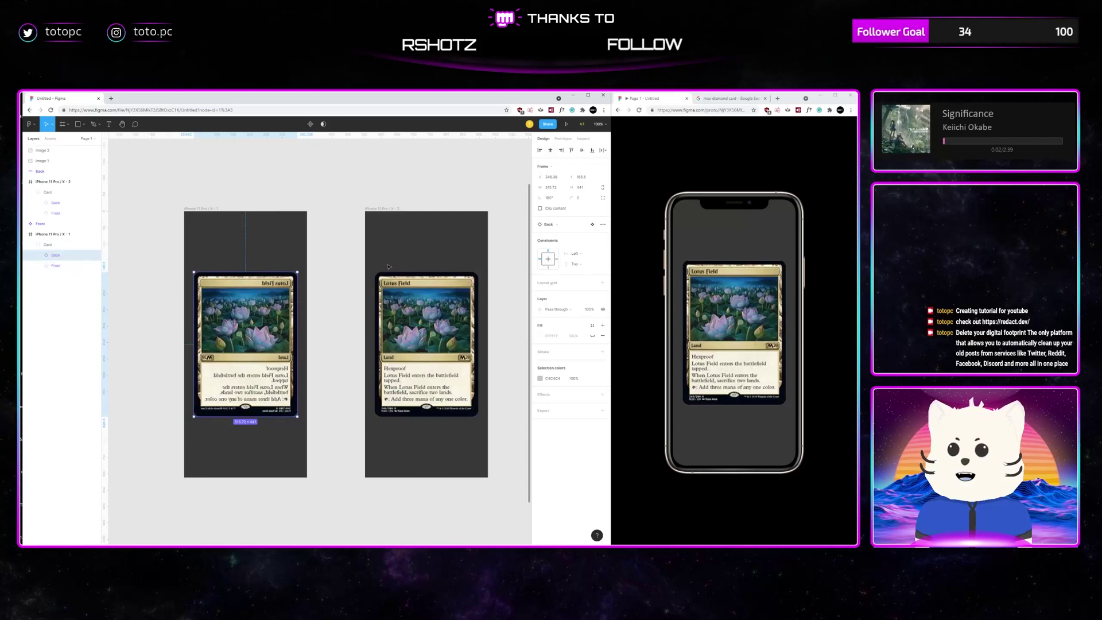
left_click(590, 310)
type("0")
key("Return")
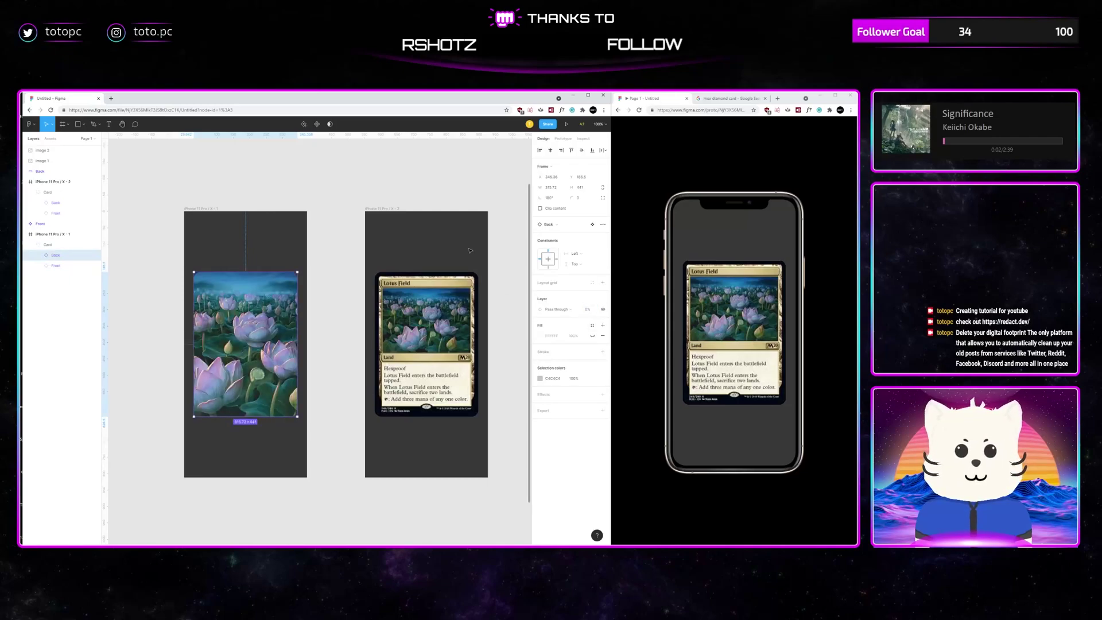
left_click(406, 187)
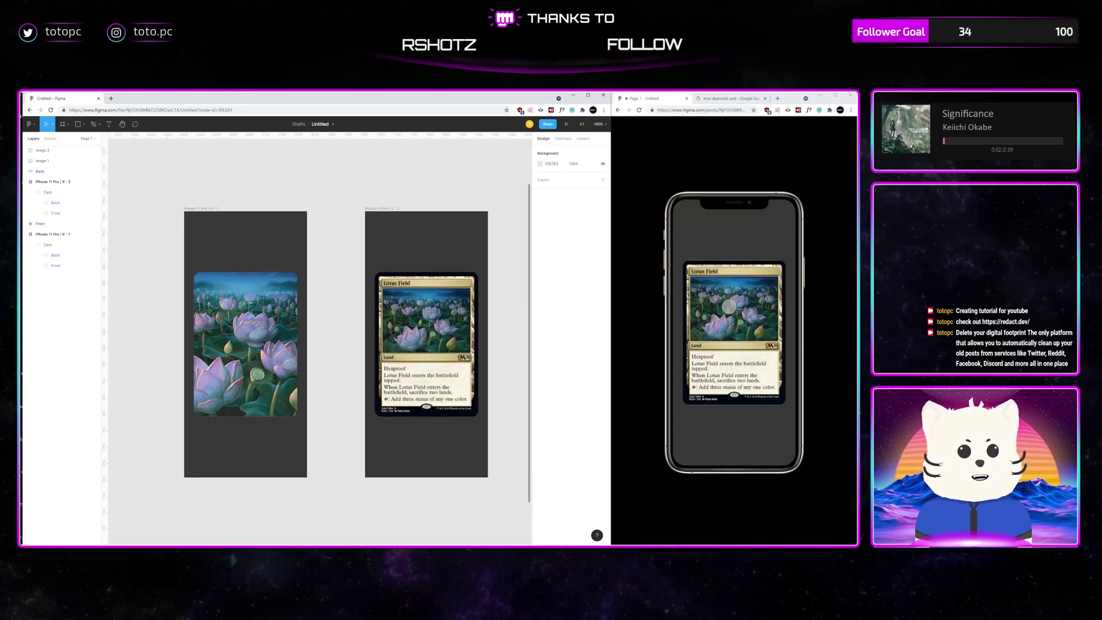
Step: Check the complete flip between the lotus artwork and the Lotus Field side by tapping the card in the preview
left_click(729, 306)
left_click(729, 307)
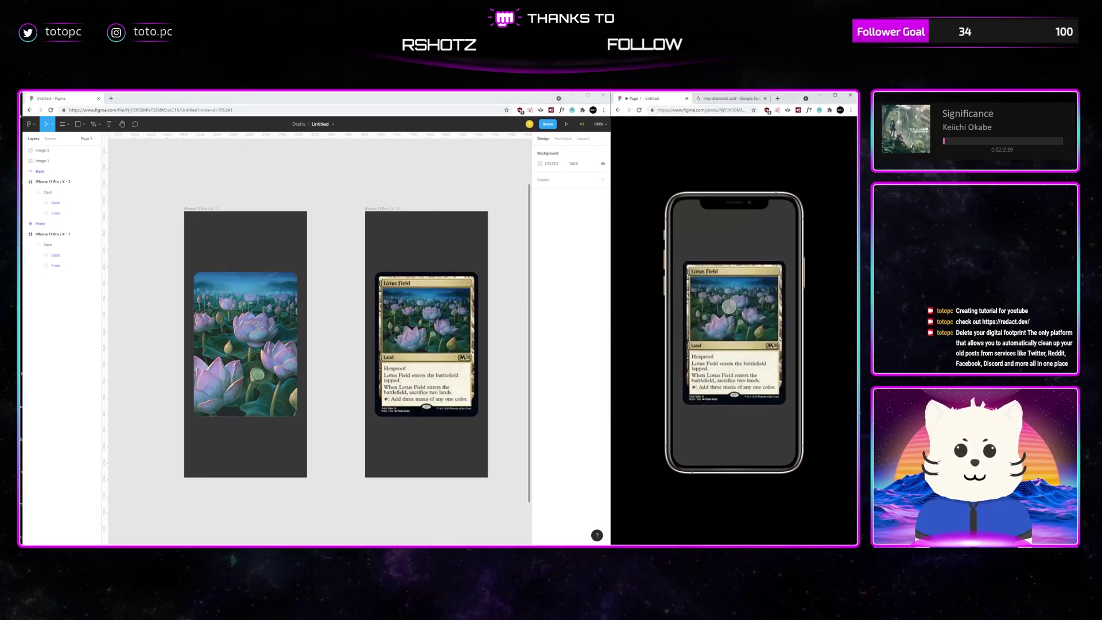
left_click(729, 307)
left_click(729, 307)
left_click(729, 307)
left_click(729, 306)
left_click(728, 307)
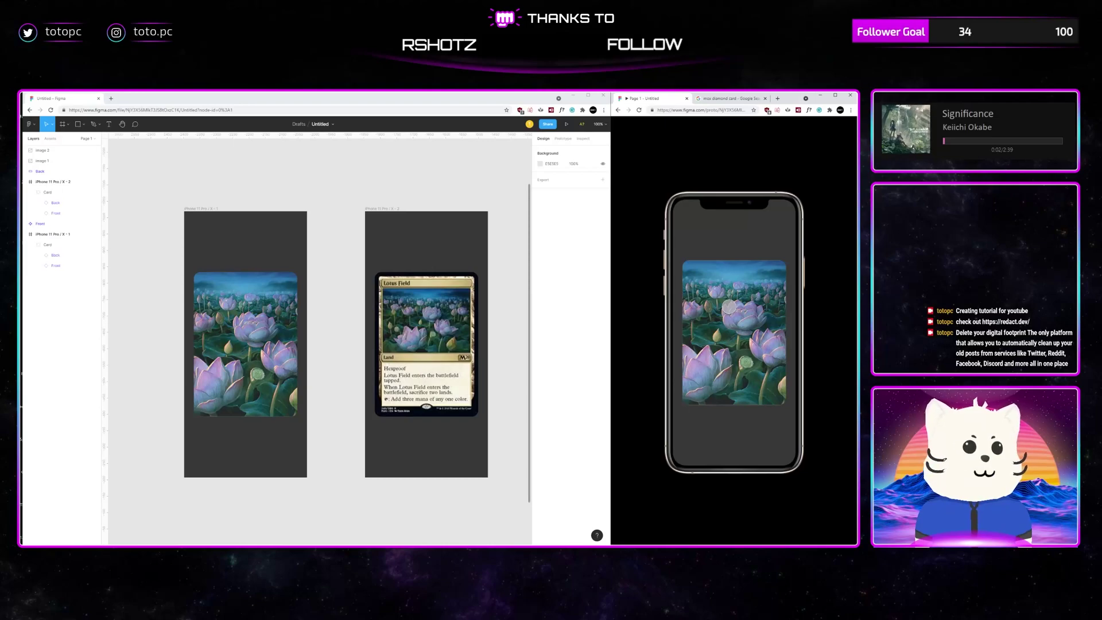
Step: Delete the cards from both iPhone frames
key("ctrl+minus")
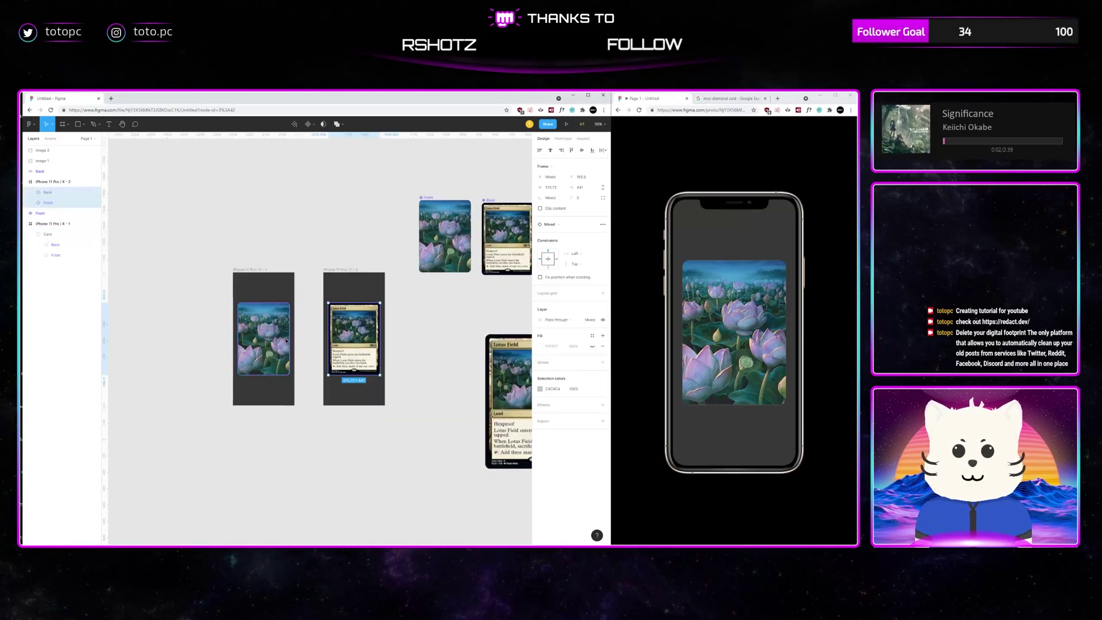
left_click(366, 347)
left_click(281, 344, "shift")
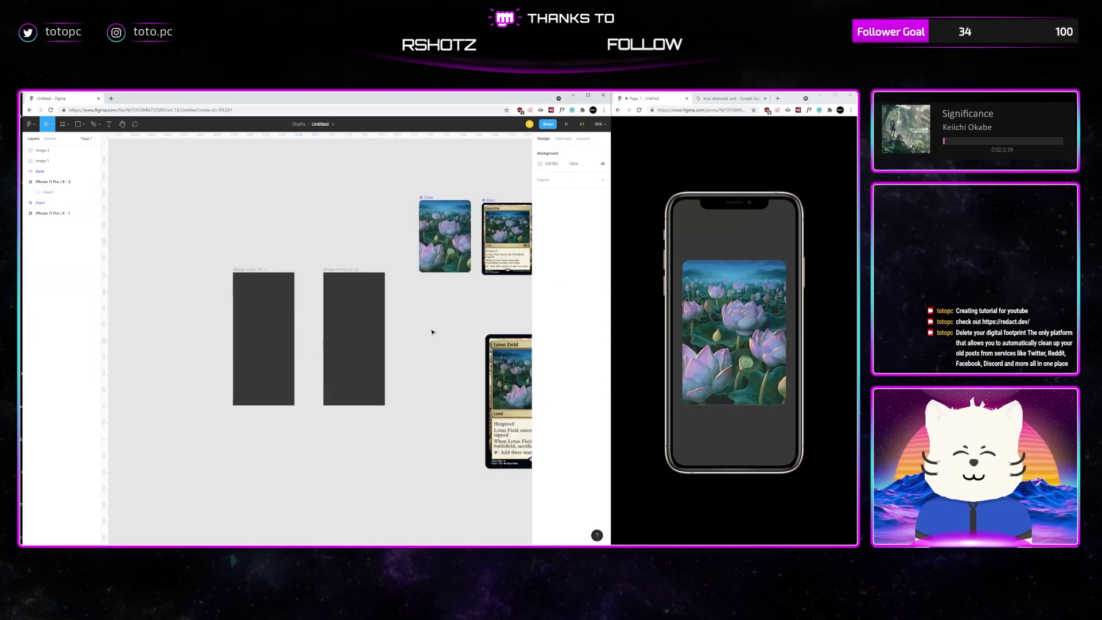
key("Delete")
Step: Duplicate the Front and Back components, stack the Back copy over the Front copy, and place both in the first iPhone frame
left_click_drag(431, 299, 386, 374)
left_click_drag(410, 295, 281, 240, "alt")
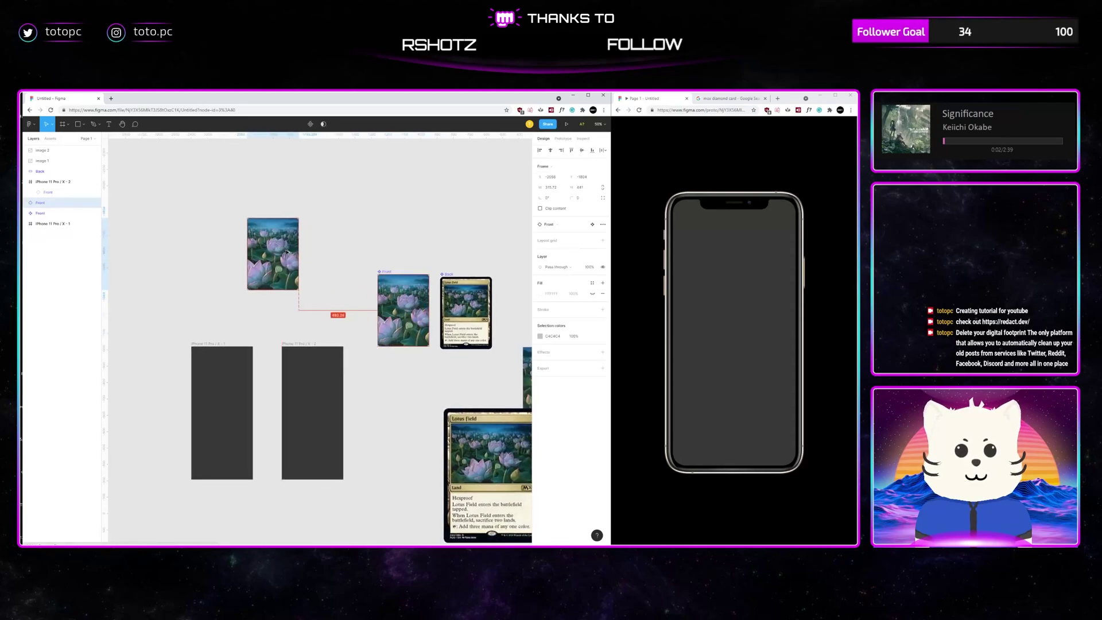
left_click_drag(466, 309, 424, 204, "alt")
left_click_drag(321, 240, 300, 239)
left_click_drag(410, 205, 288, 238)
left_click_drag(349, 286, 266, 367)
scroll(299, 322, "down", 3)
scroll(298, 322, "left", 3)
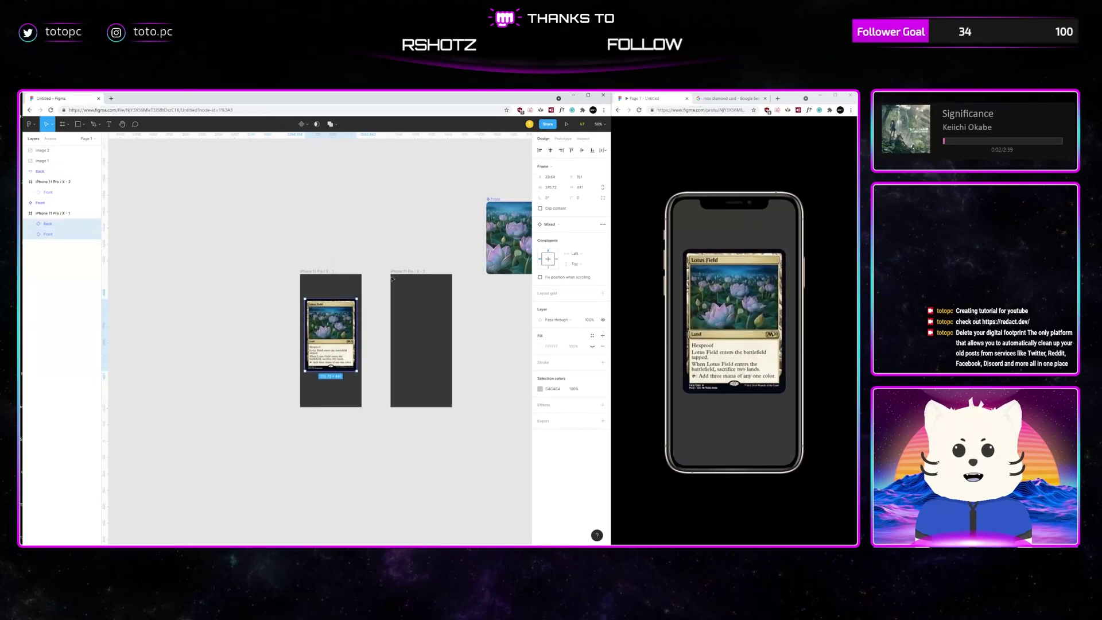
Step: Group the stacked Back and Front copies in the first iPhone frame and rename the group Card
key("ctrl+g")
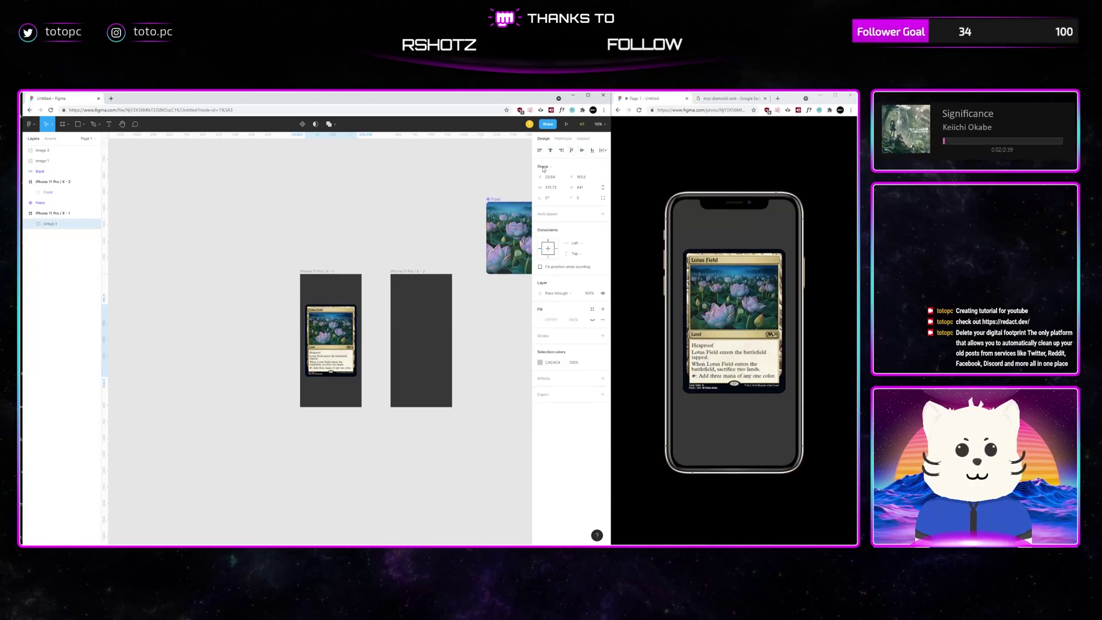
double_click(56, 225)
type("Card")
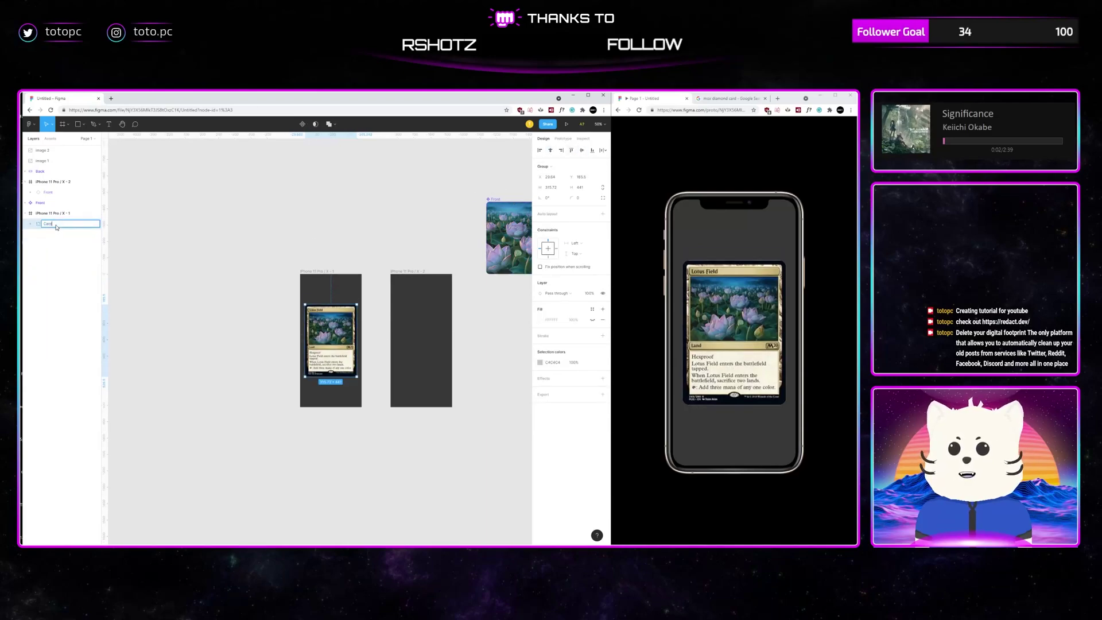
key("Return")
Step: Duplicate the Card group into the second iPhone frame at the matching position
left_click_drag(323, 339, 415, 340)
left_click(411, 244)
scroll(415, 242, "down", 1)
scroll(416, 242, "up", 3)
Step: Flip the Back instance inside the first iPhone frame's Card group horizontally
left_click(304, 303)
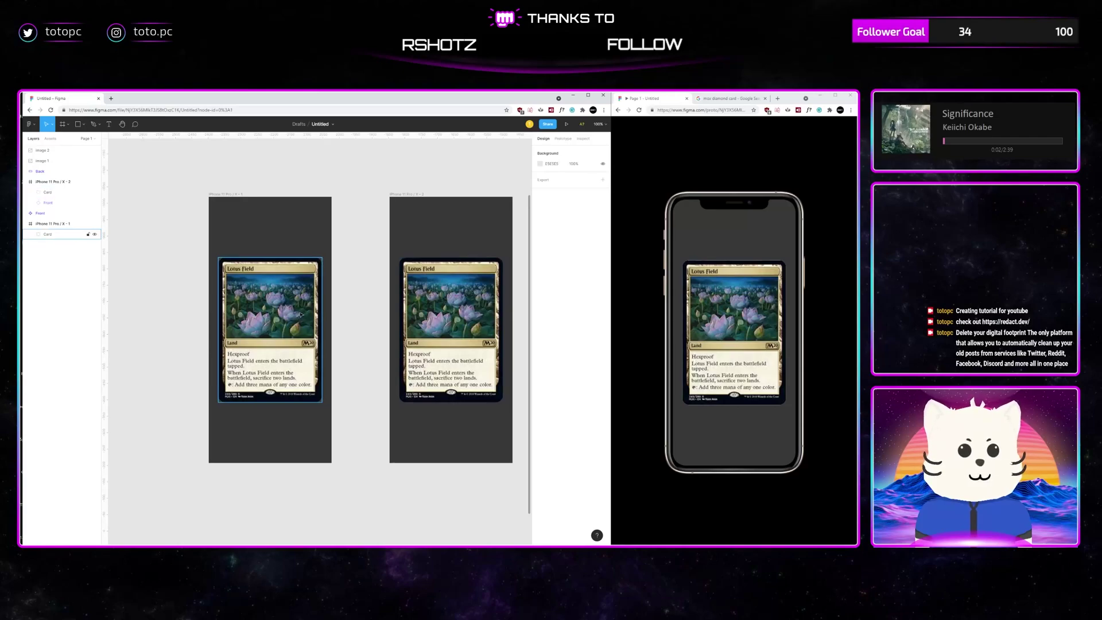
double_click(299, 314)
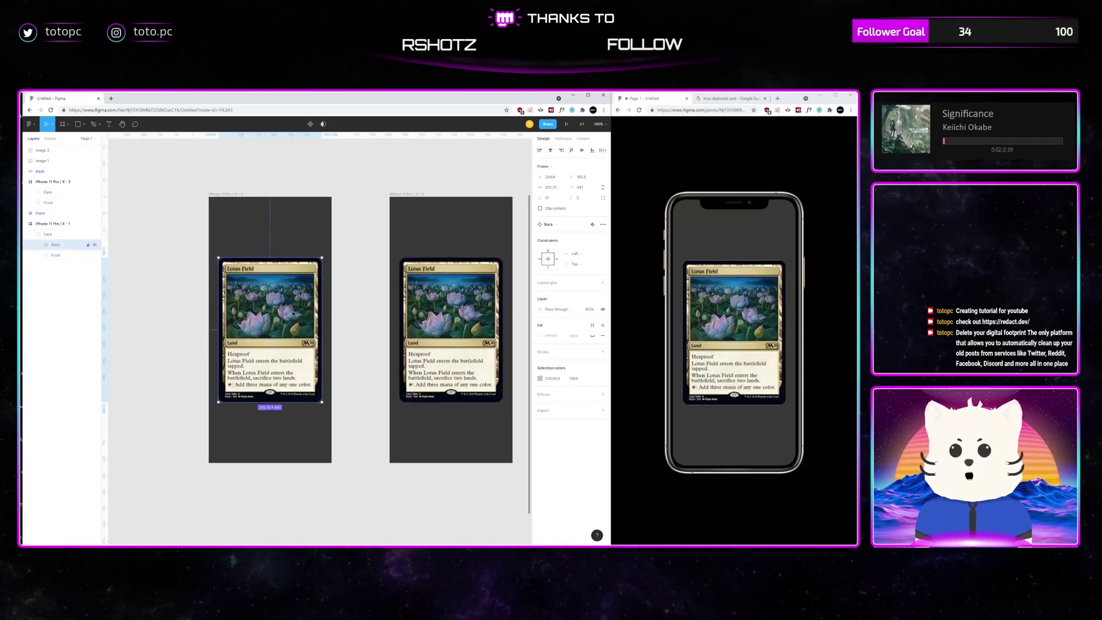
double_click(292, 314)
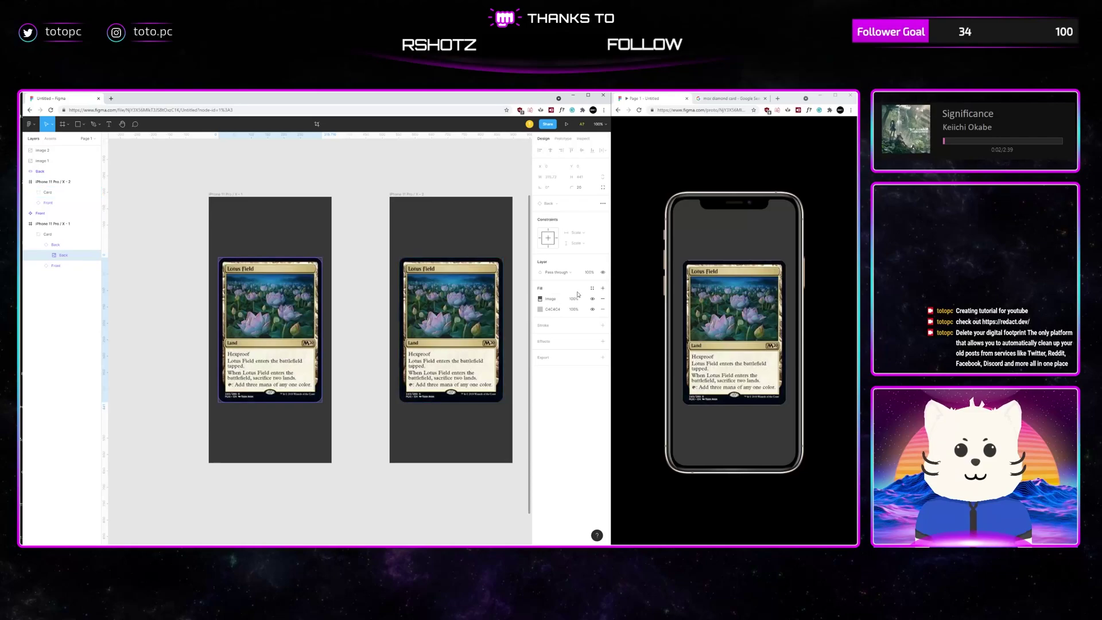
left_click(591, 273)
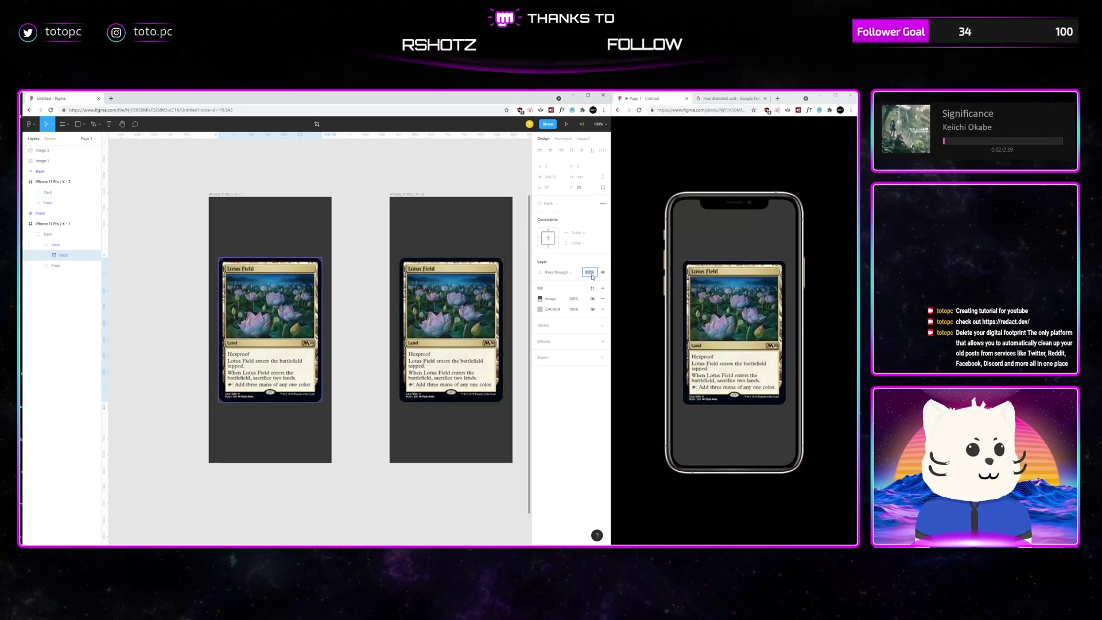
right_click(283, 315)
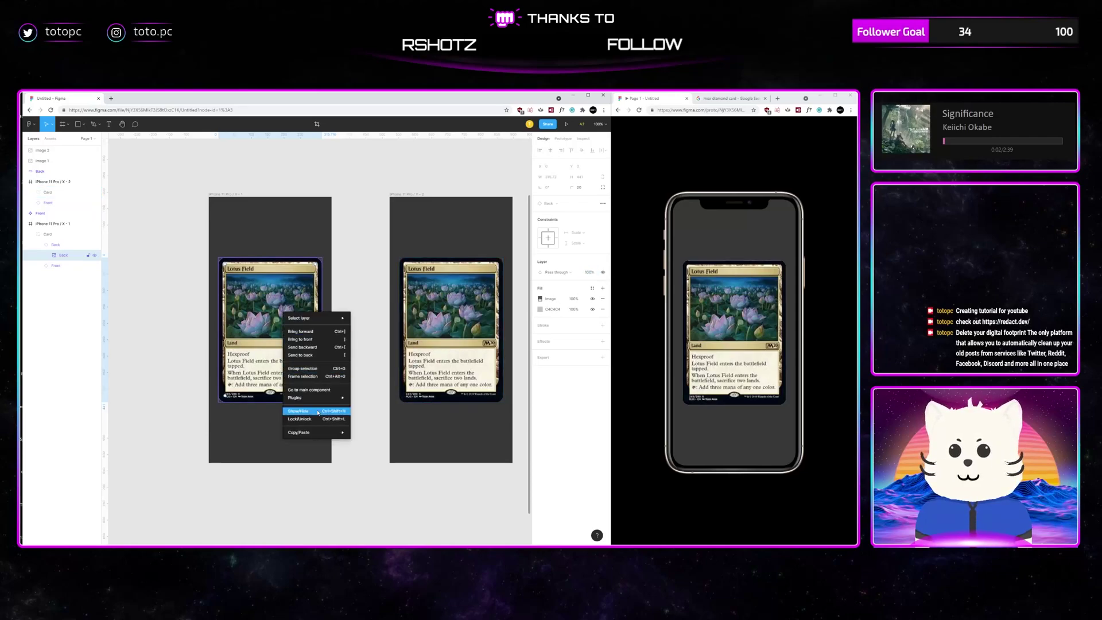
left_click(68, 245)
right_click(67, 245)
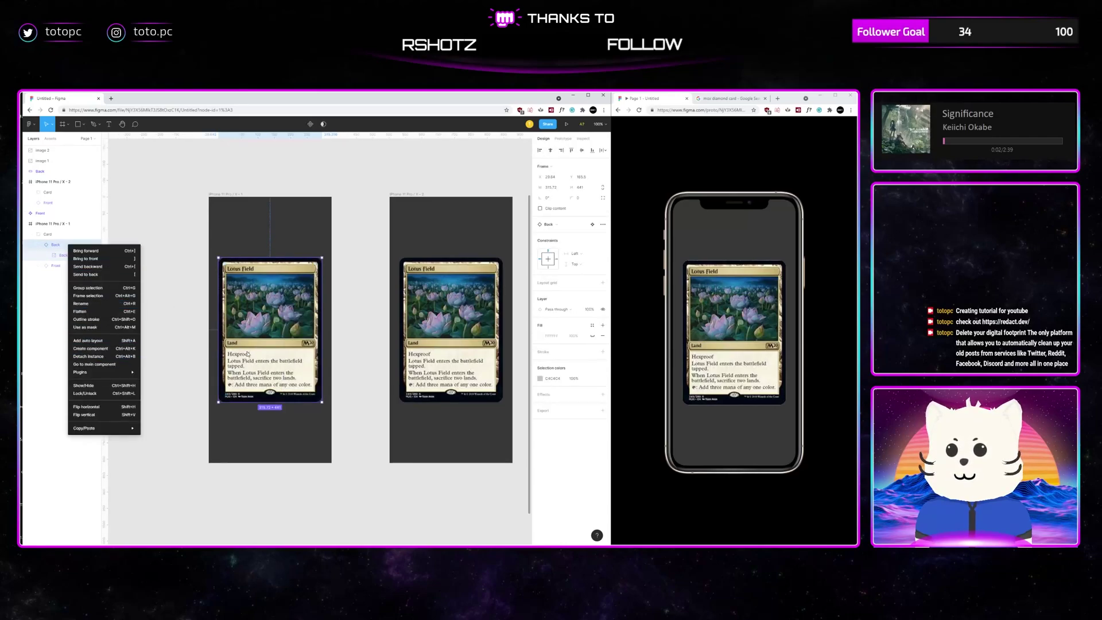
left_click(108, 408)
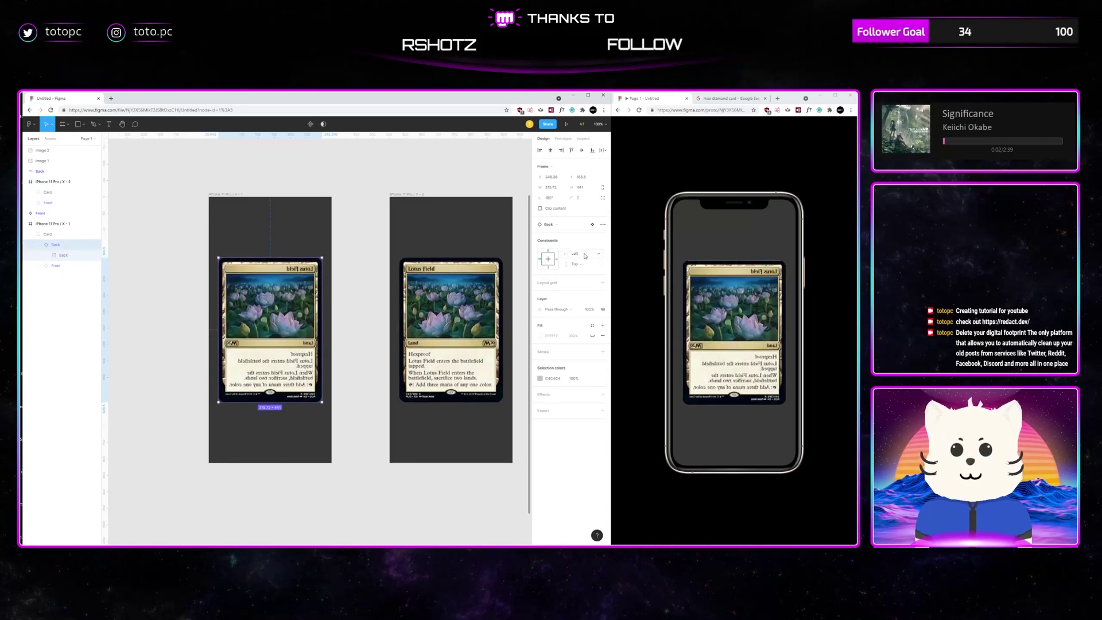
Step: Set the layer opacity of the mirrored Back instance in the first iPhone frame to 0%
left_click(591, 310)
type("0")
key("Return")
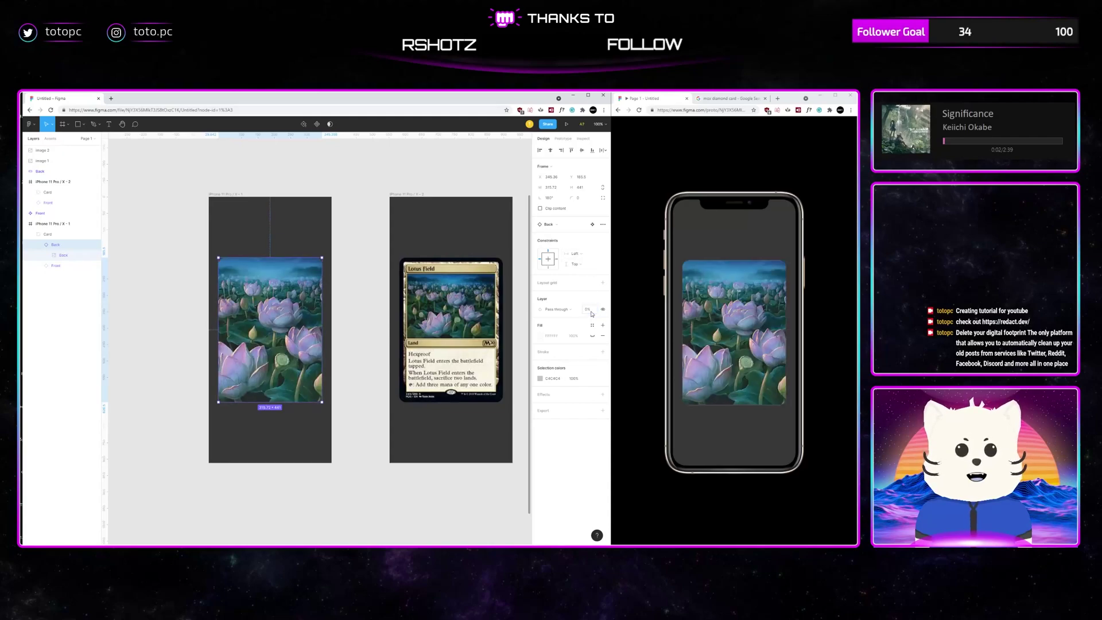
left_click(363, 358)
scroll(339, 345, "right", 1)
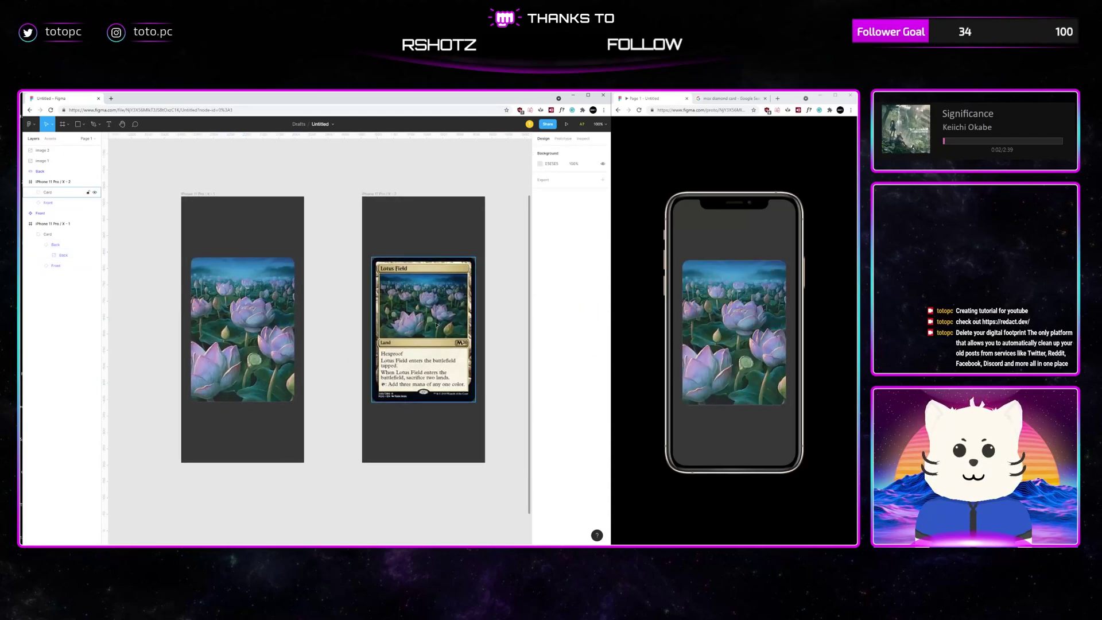
Step: Hide the Back instance inside the second iPhone frame's Card group to reach the Front instance beneath it
left_click(279, 322)
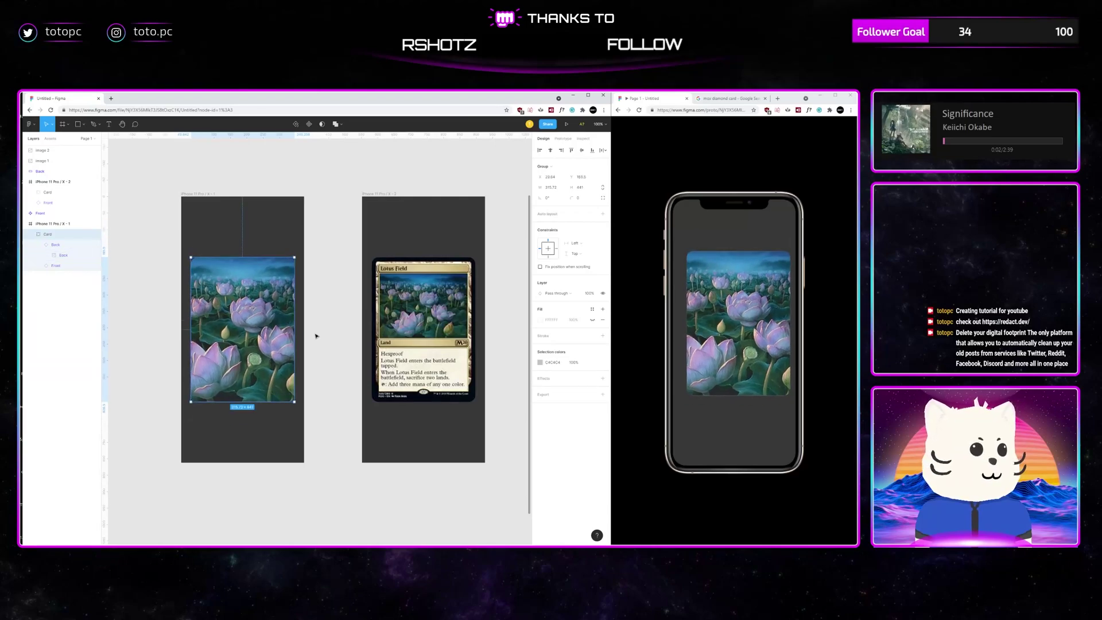
scroll(383, 319, "right", 1)
left_click(405, 325)
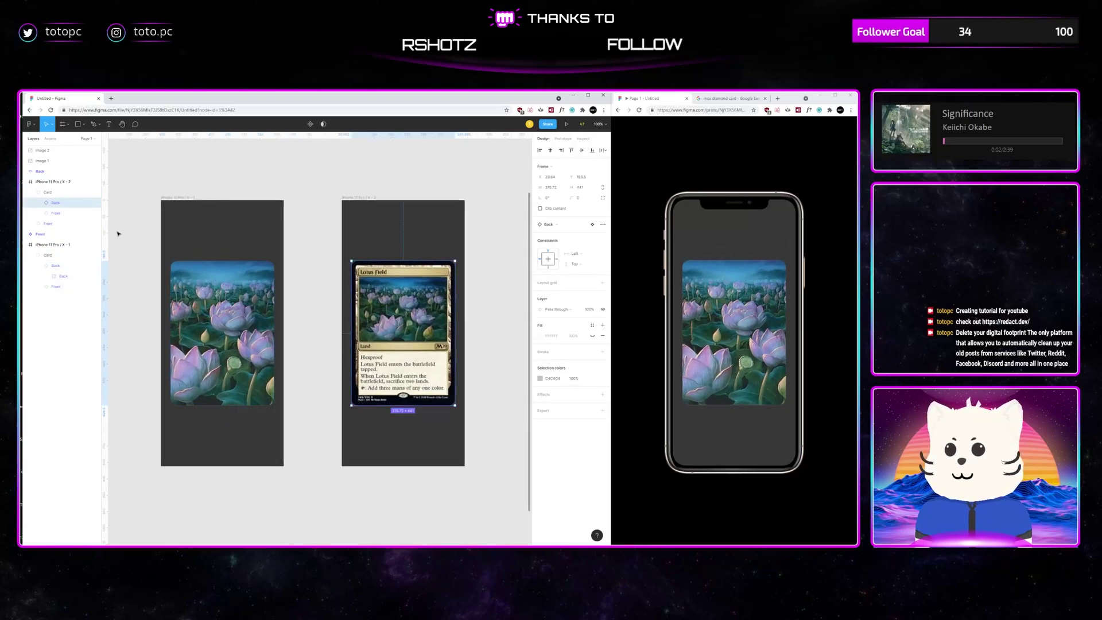
left_click(95, 202)
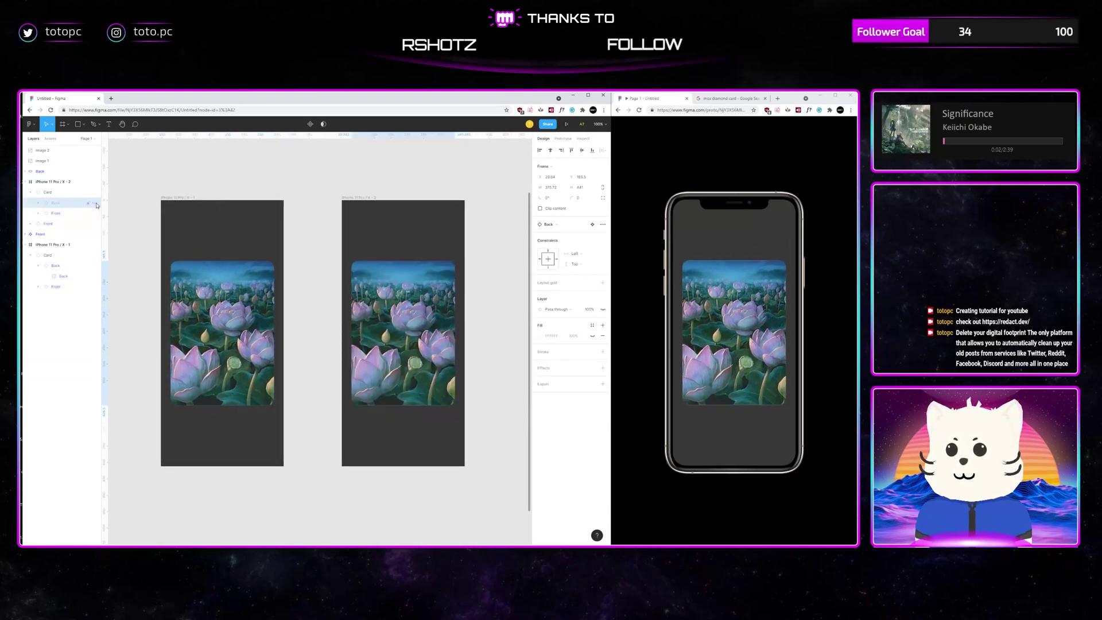
Step: Flip the Front instance in the second iPhone frame's Card group horizontally and set its layer opacity to 0%
left_click(397, 328)
double_click(397, 328)
left_click(388, 291)
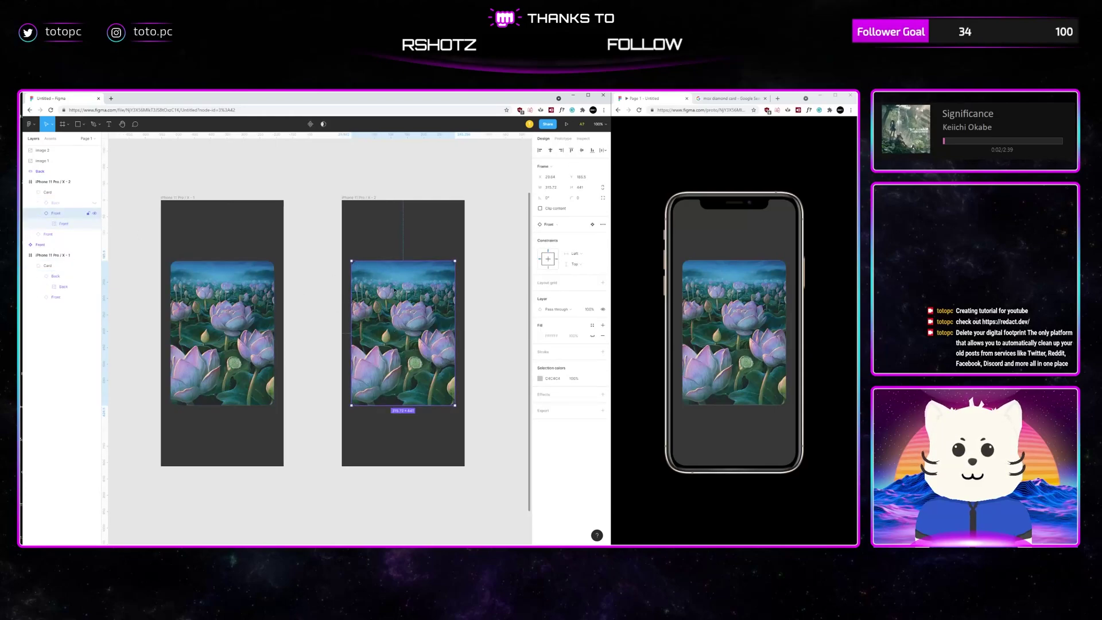
right_click(392, 289)
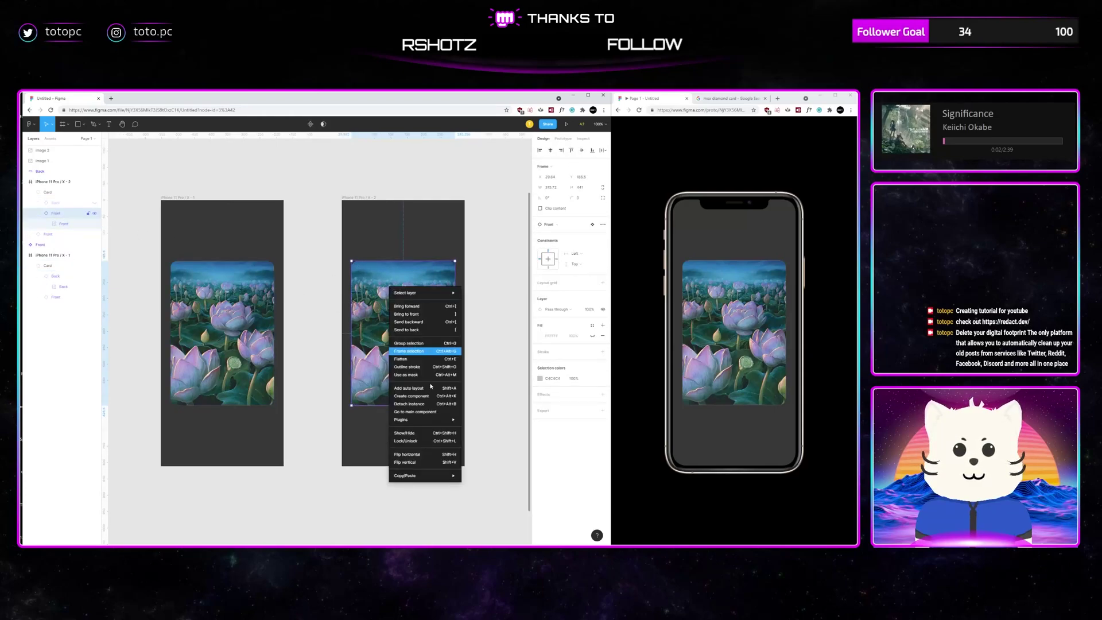
left_click(425, 455)
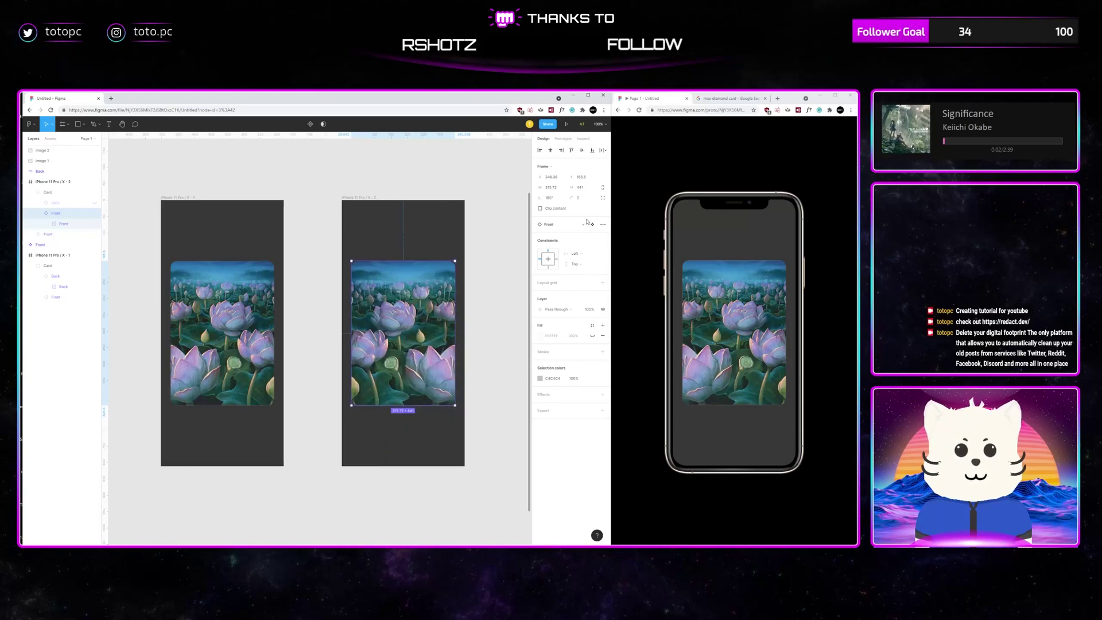
left_click(589, 310)
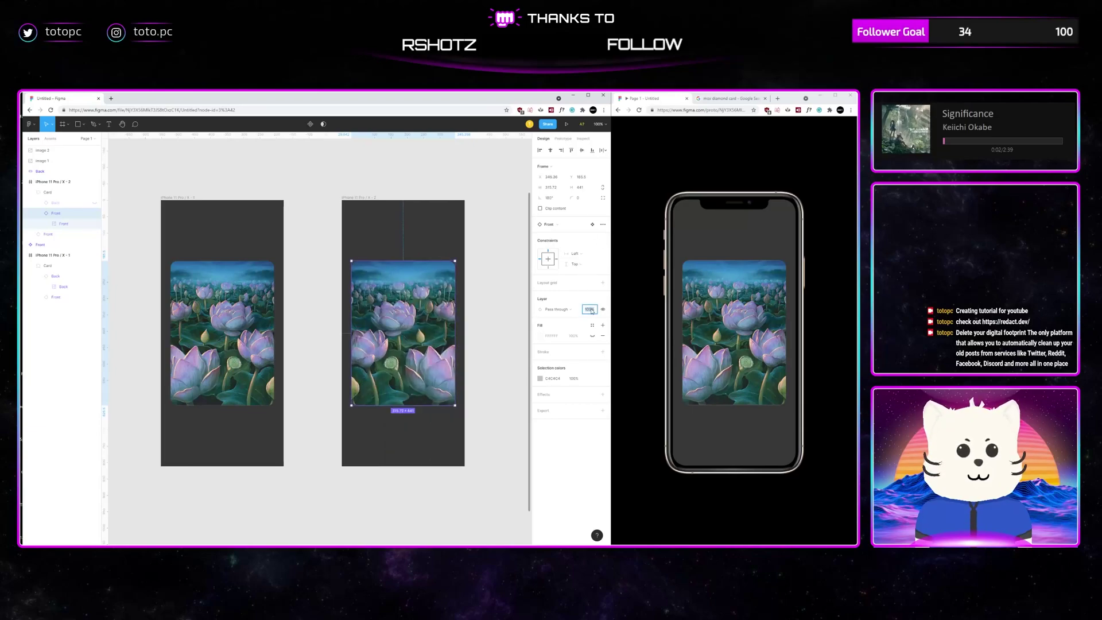
type("0")
key("Return")
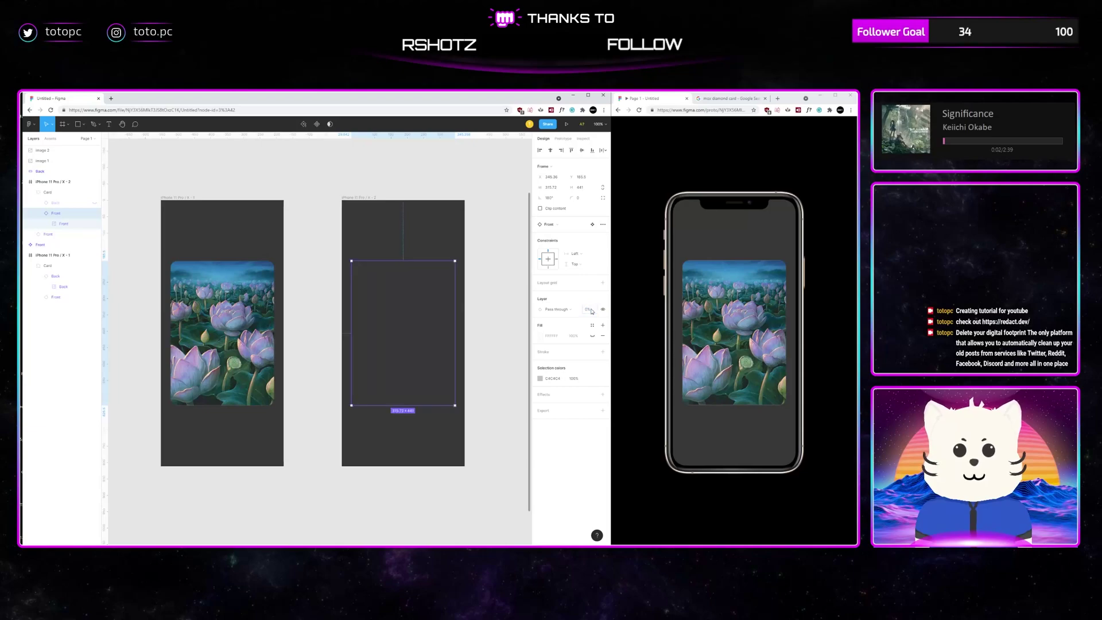
Step: Make the hidden Back instance in the second iPhone frame's Card group visible again
left_click(94, 205)
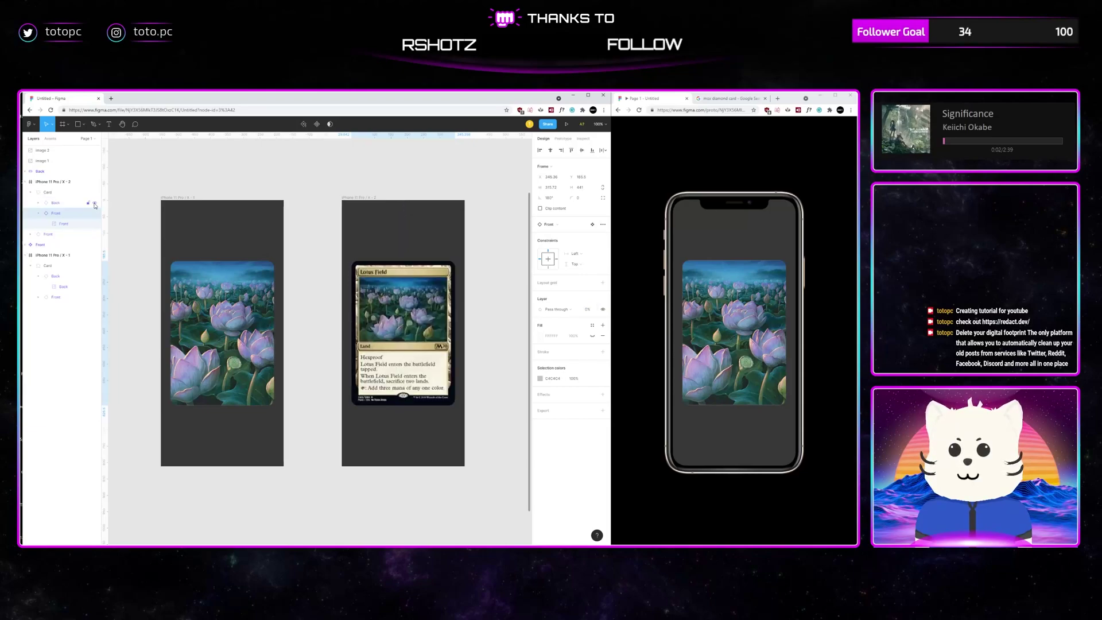
left_click(95, 204)
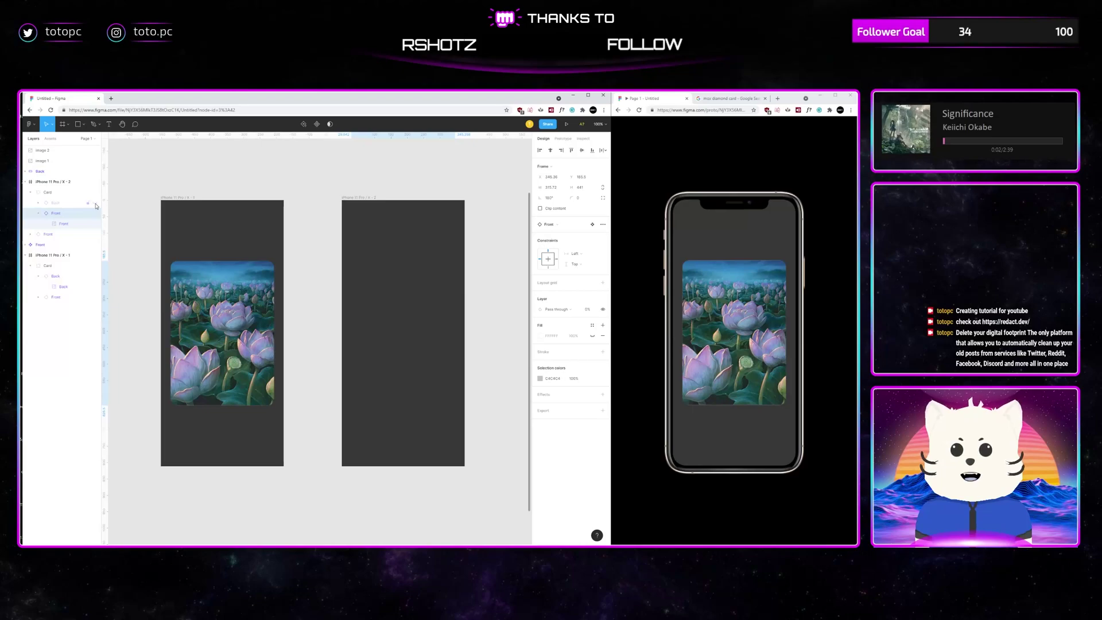
left_click(94, 205)
left_click(95, 204)
left_click(95, 204)
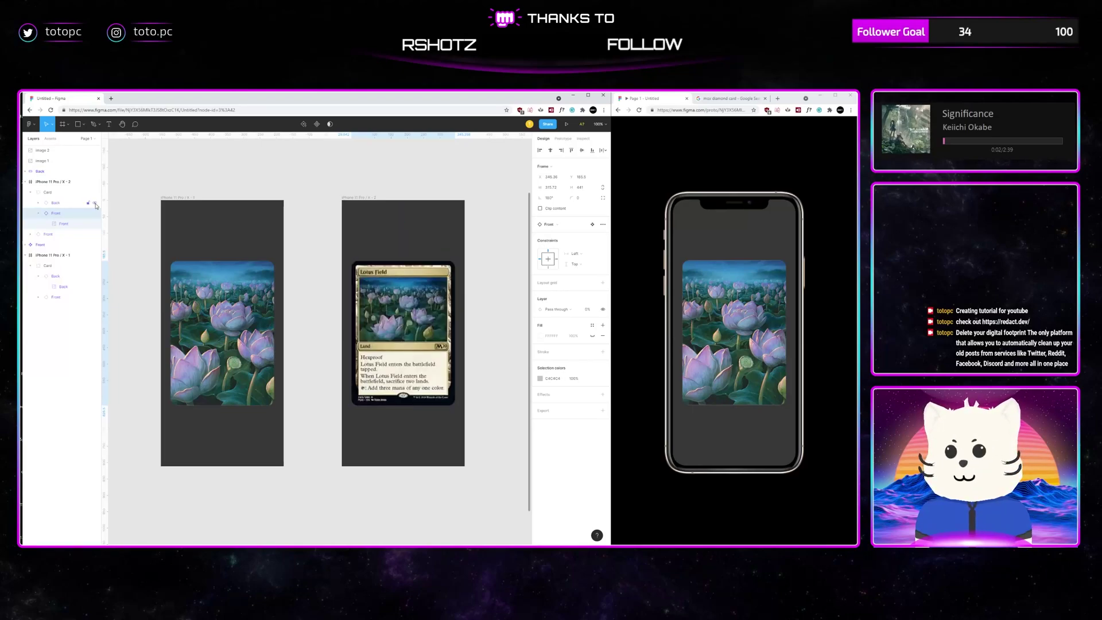
left_click(499, 240)
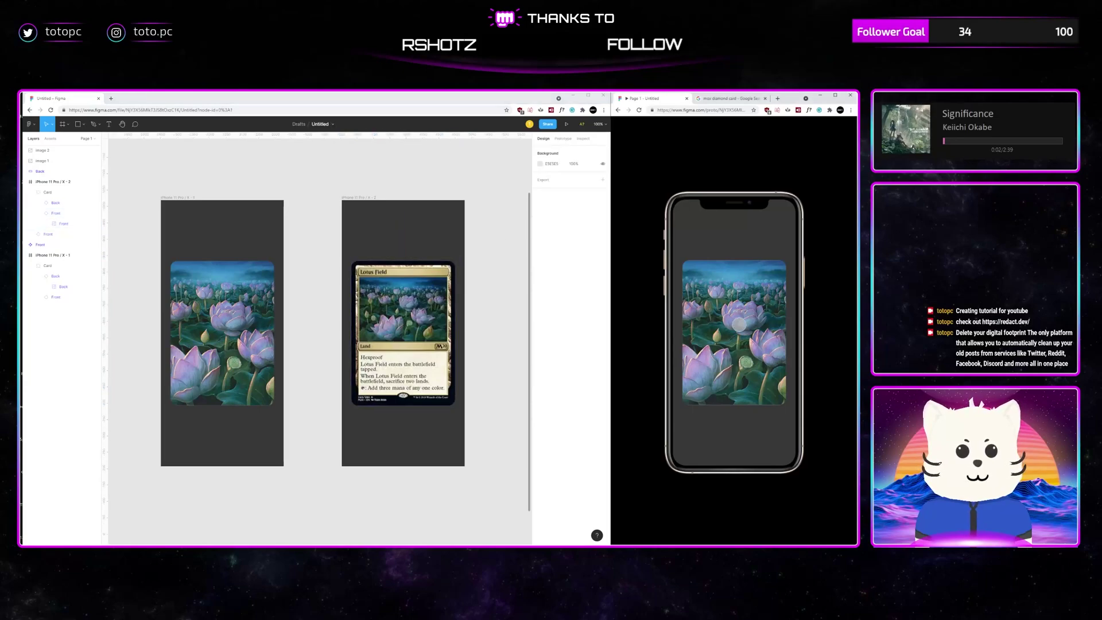
Step: Add prototype connections from the first frame's Card group to the second frame and from the second frame's Card group back to the first
left_click(69, 265)
left_click(563, 138)
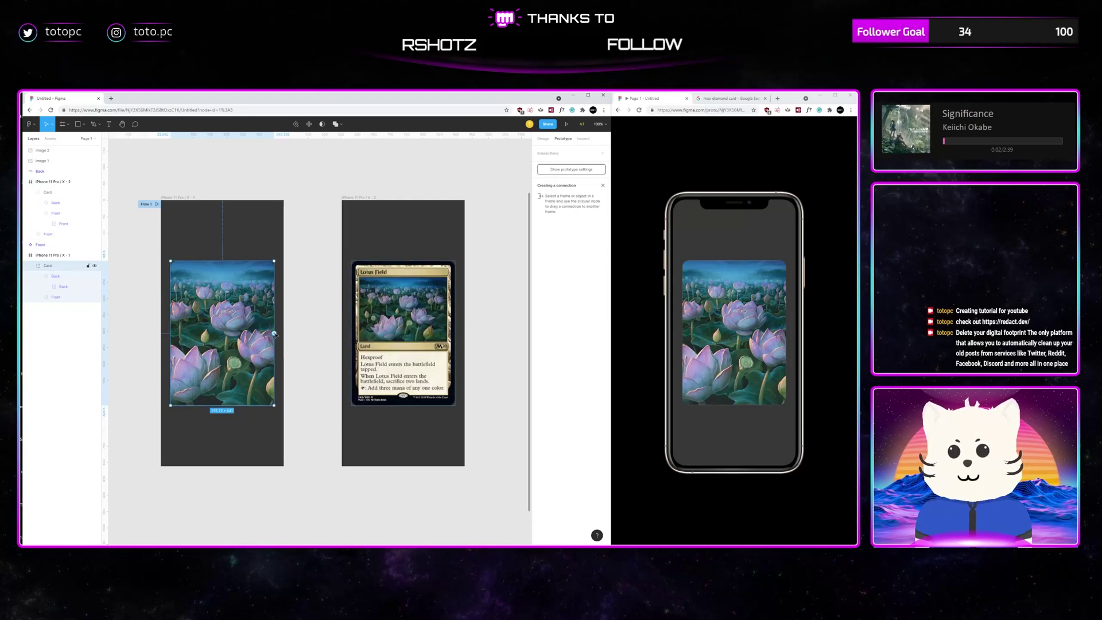
left_click_drag(275, 334, 402, 259)
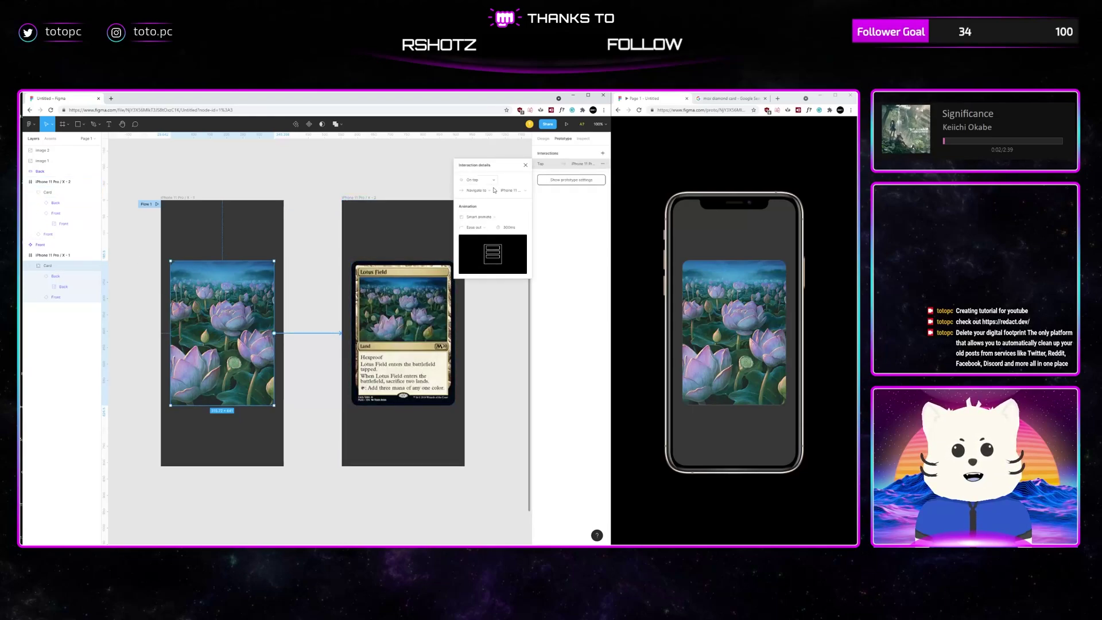
left_click(453, 333)
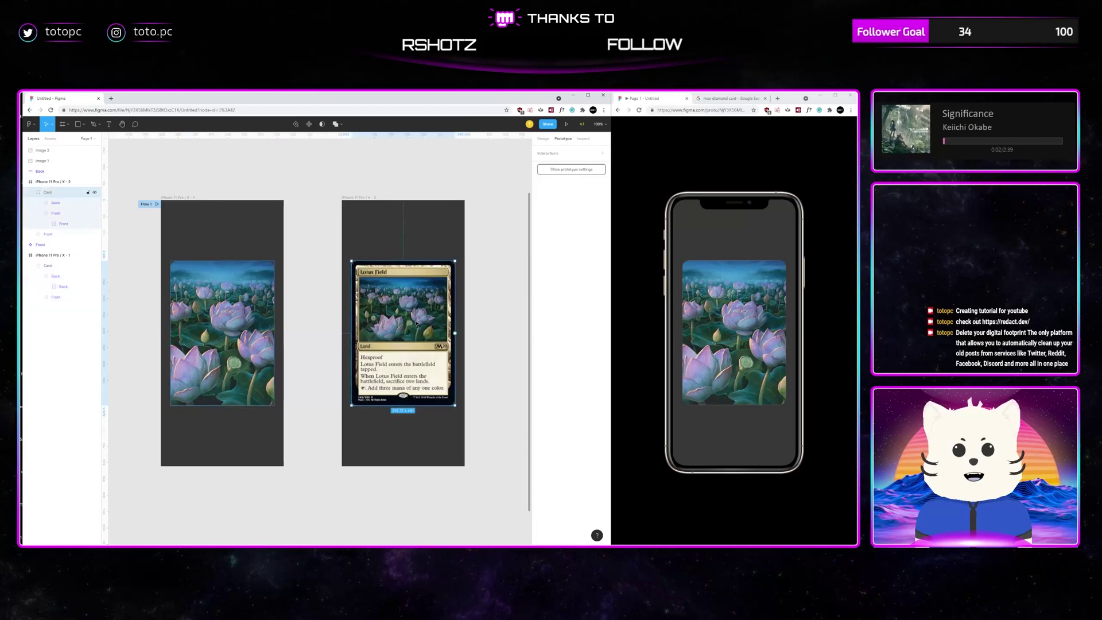
left_click_drag(455, 333, 241, 330)
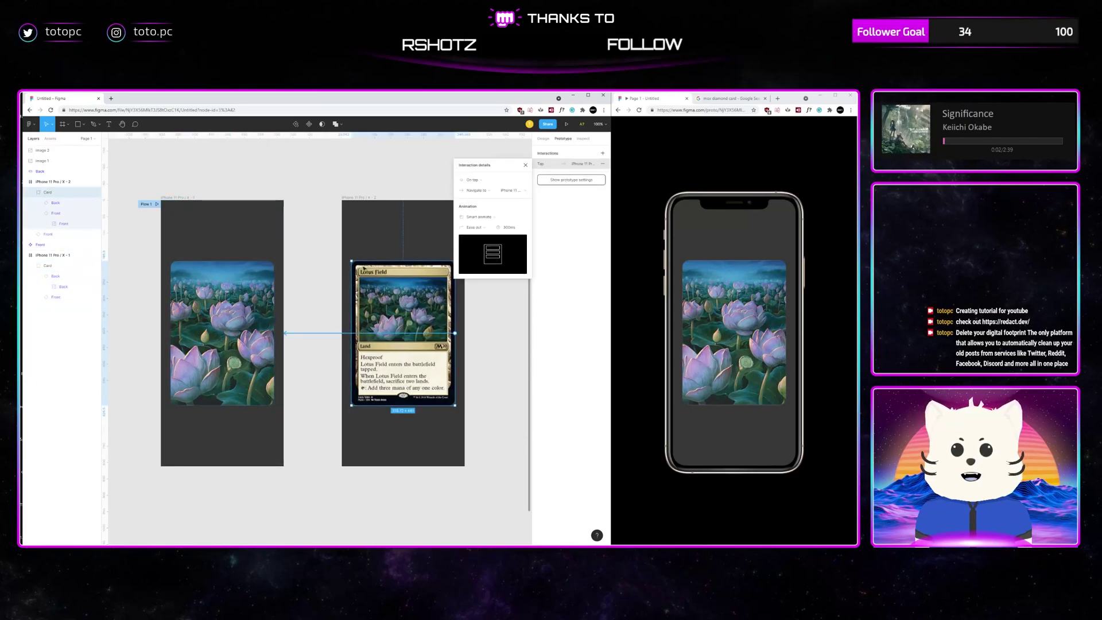
left_click(500, 320)
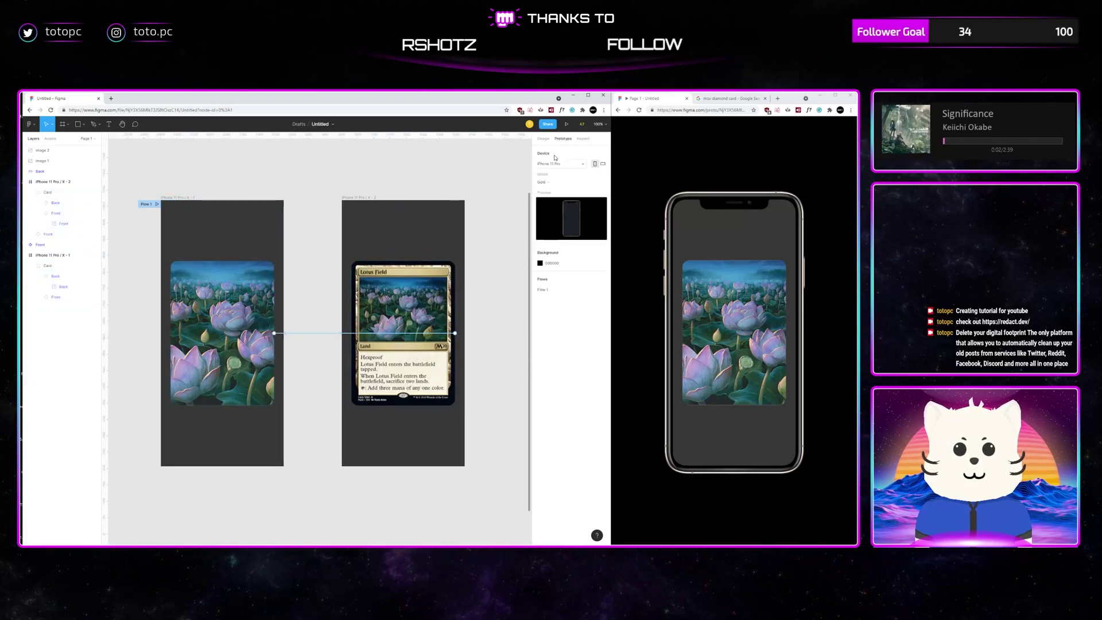
Step: Test the card flip in the prototype preview by tapping the card repeatedly
key("r")
left_click(730, 231)
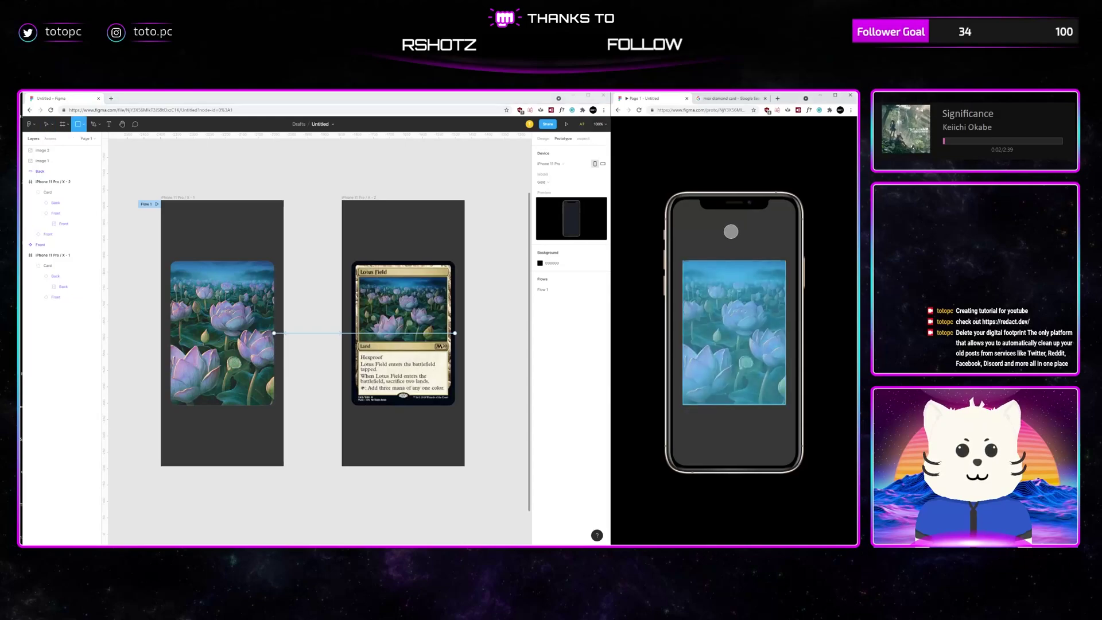
left_click(751, 330)
left_click(750, 331)
left_click(751, 331)
left_click(751, 331)
left_click(751, 331)
left_click(751, 331)
left_click(429, 172)
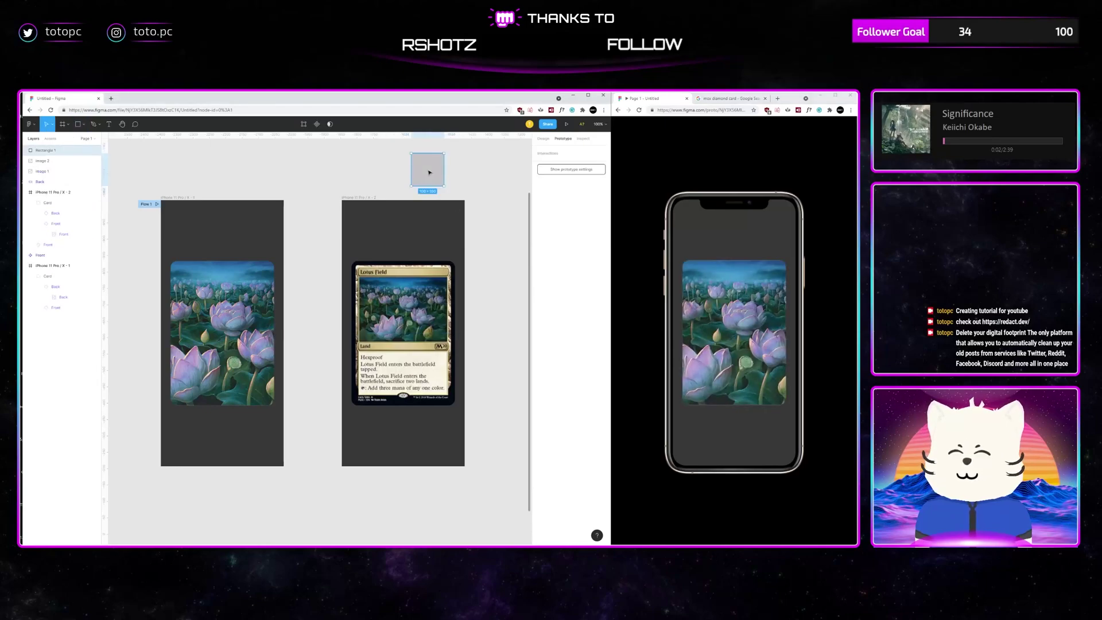
key("ctrl+minus")
key("ctrl+minus")
key("Delete")
left_click_drag(419, 201, 415, 199)
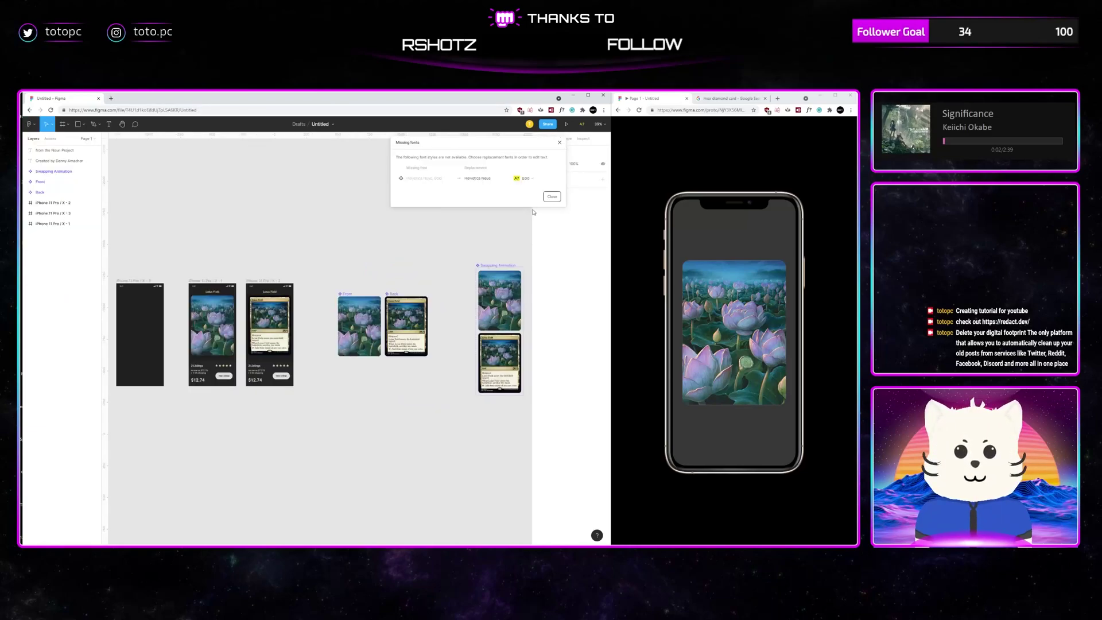
Step: Dismiss the missing fonts dialog in the finished example file and examine its Swapping Animation component set
left_click(551, 197)
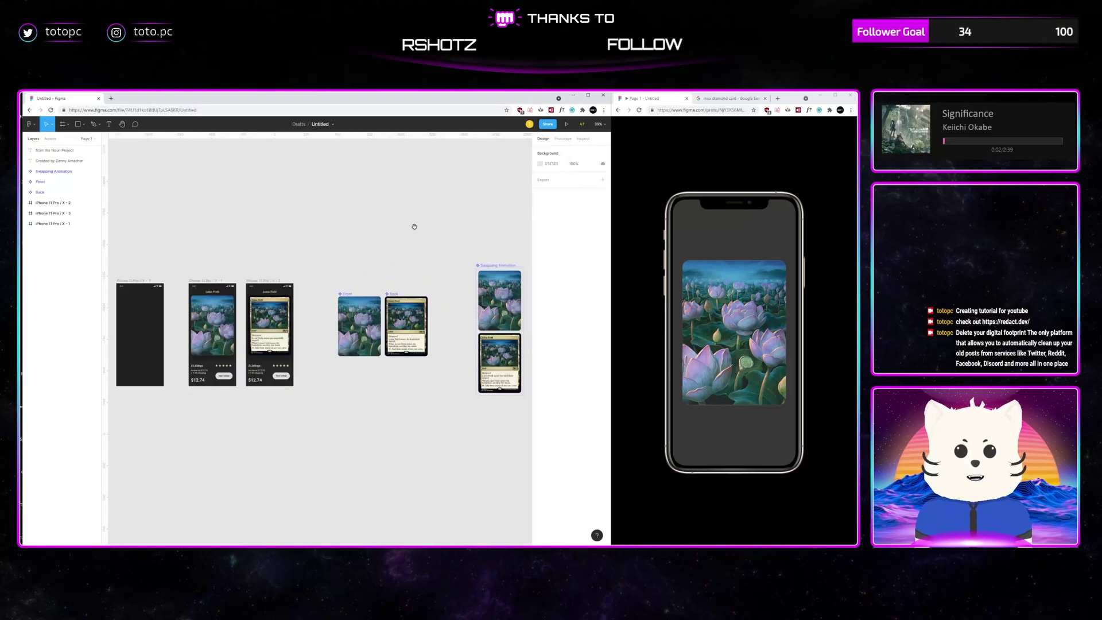
left_click_drag(414, 226, 336, 235)
key("shift+0")
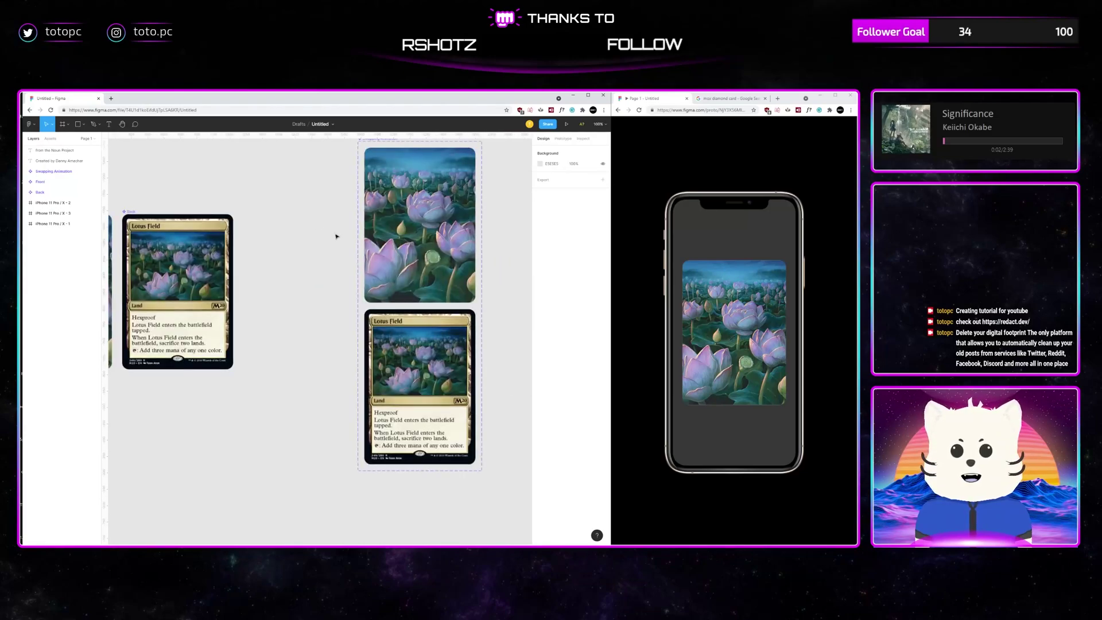
key("minus")
scroll(428, 253, "left", 2)
left_click(416, 287)
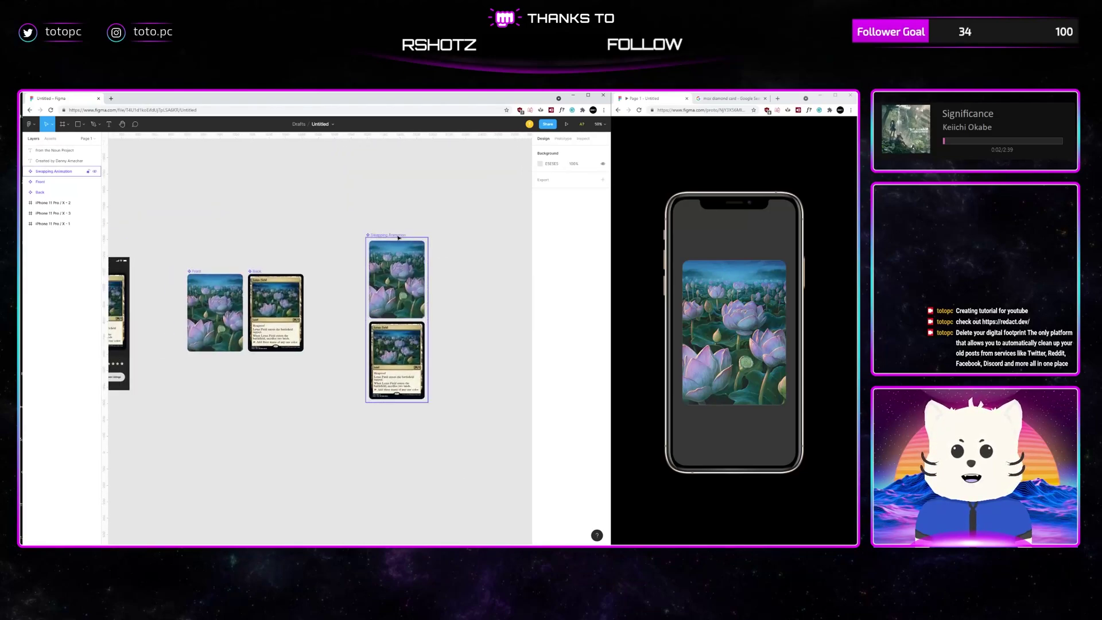
Step: Examine both Swapping Animation variants and the prototype interaction details of the Default variant
scroll(417, 290, "left", 4)
left_click(443, 260)
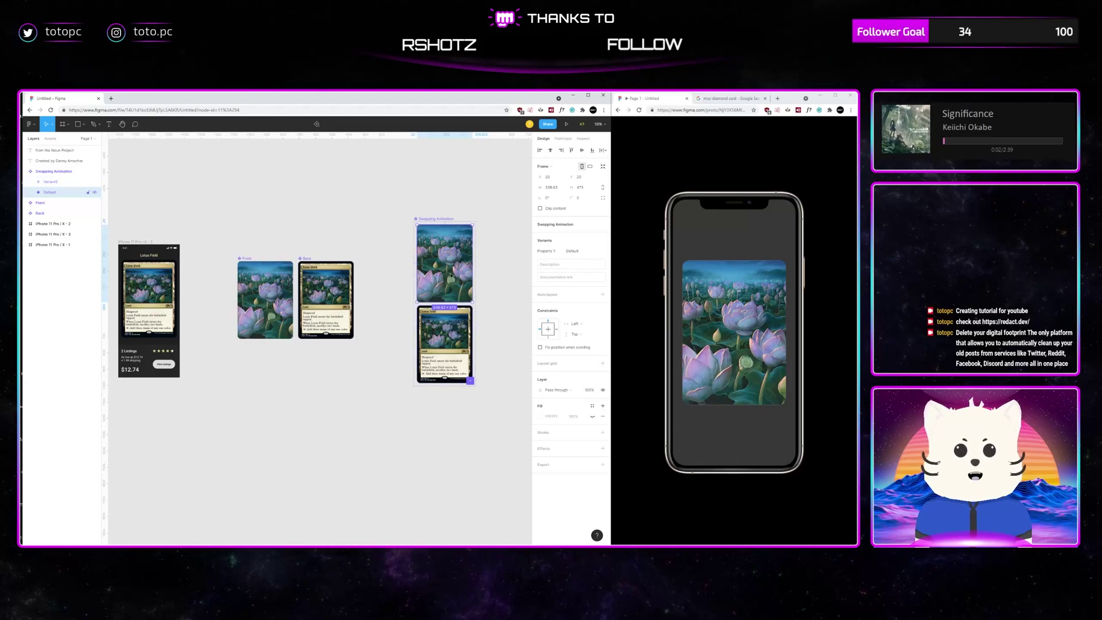
left_click(452, 336)
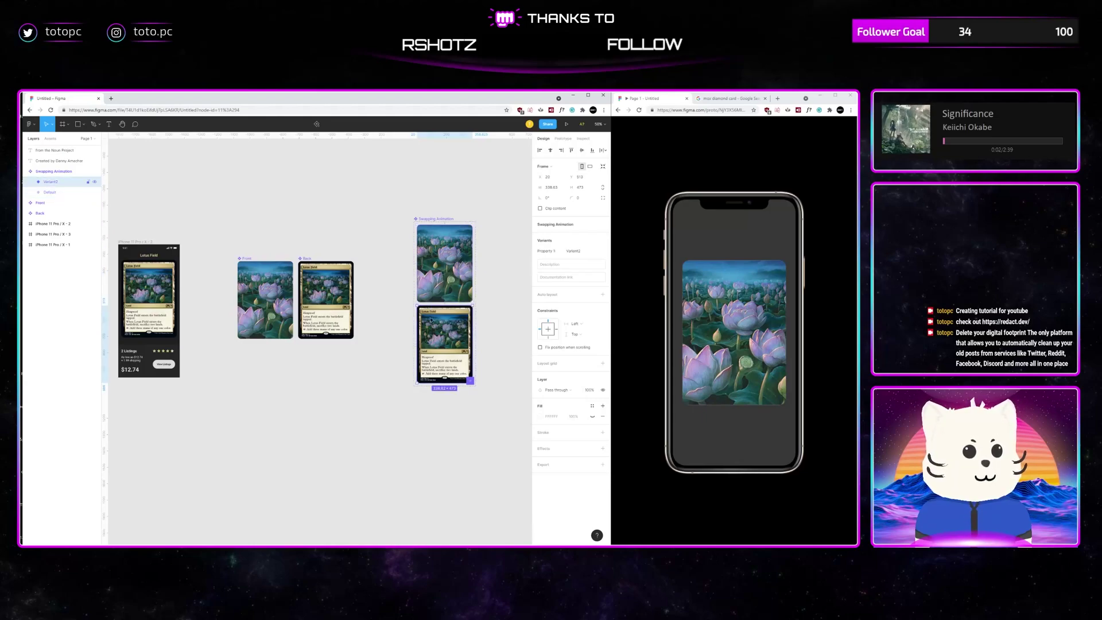
scroll(442, 293, "right", 2)
scroll(442, 293, "up", 1)
left_click(435, 289)
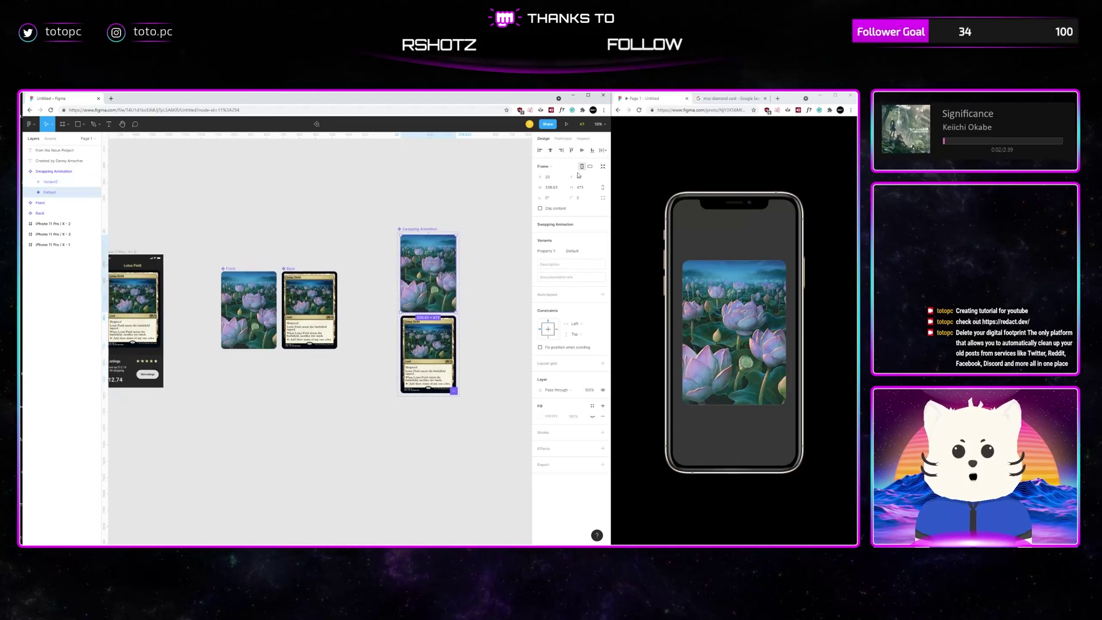
left_click(563, 138)
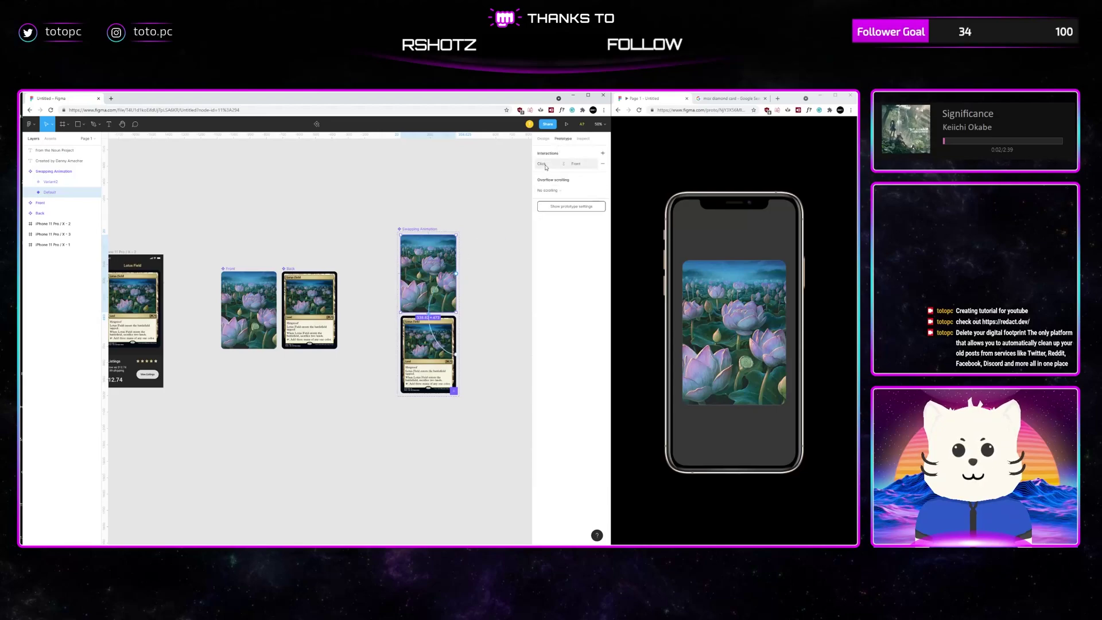
left_click(554, 164)
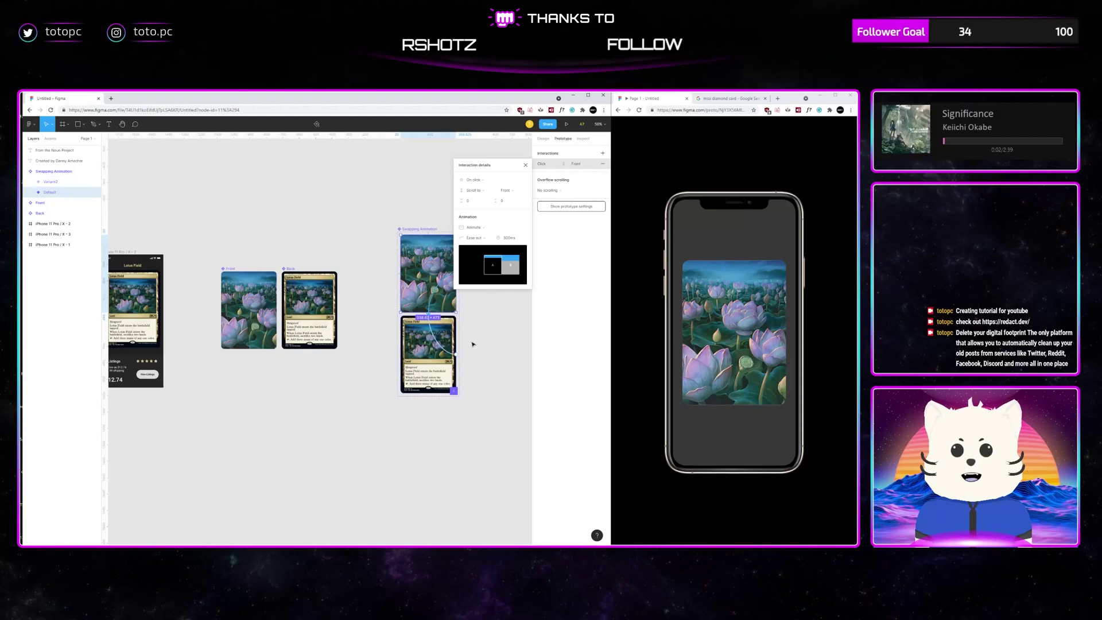
left_click(456, 330)
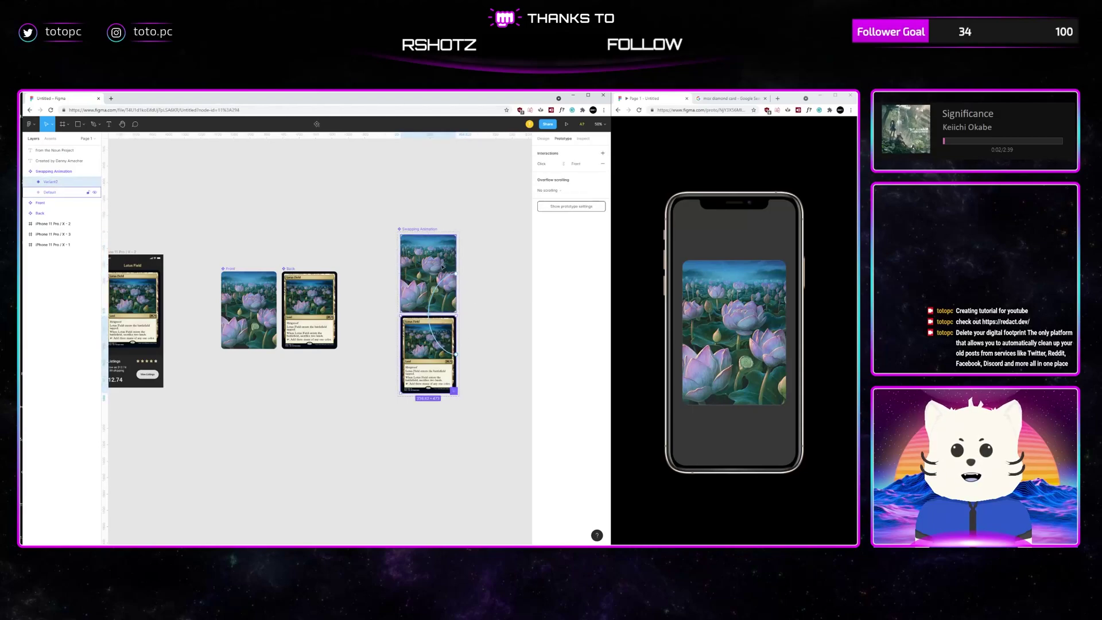
Step: Expand the Default variant's Front and Back layers, then hide and show its Front instance to inspect the stacking
left_click(69, 193)
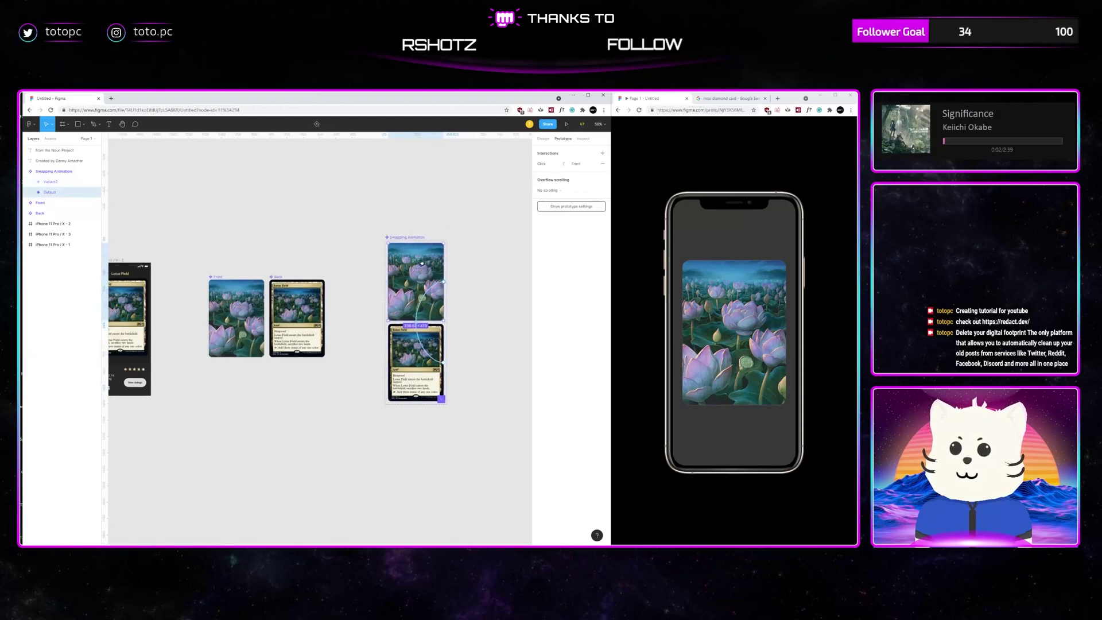
left_click(32, 194)
left_click(65, 204)
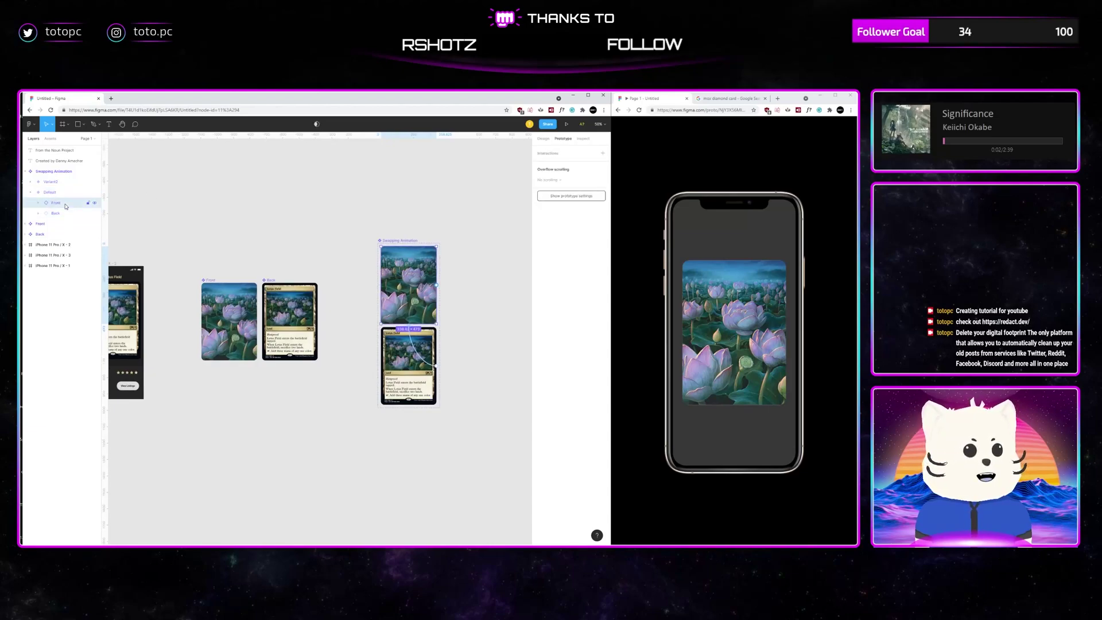
left_click(39, 203)
left_click(39, 224)
left_click(94, 203)
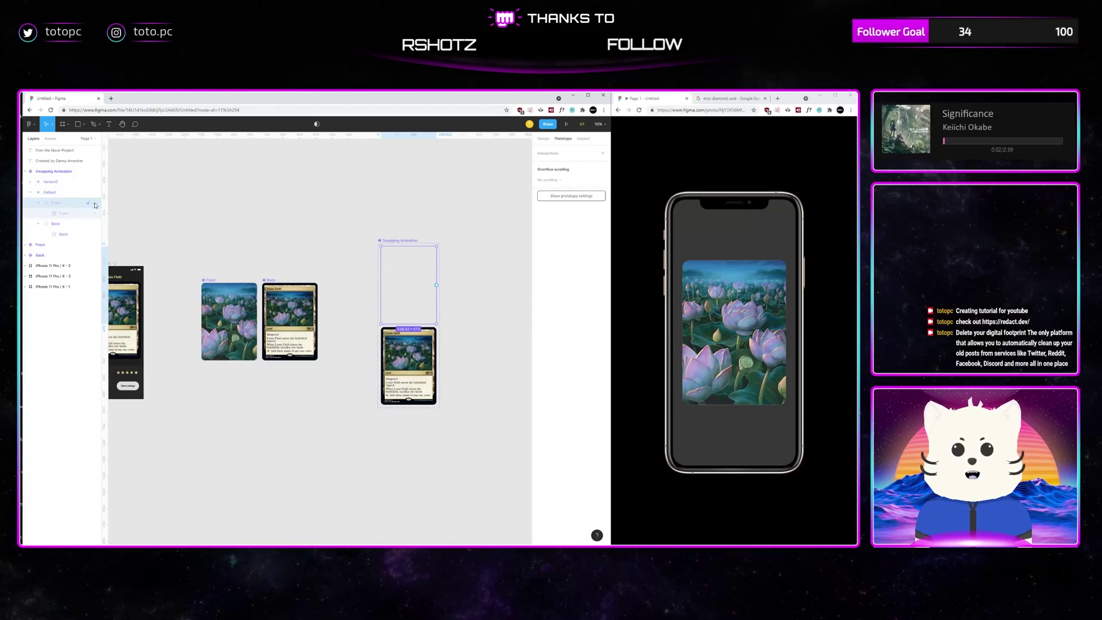
left_click(94, 204)
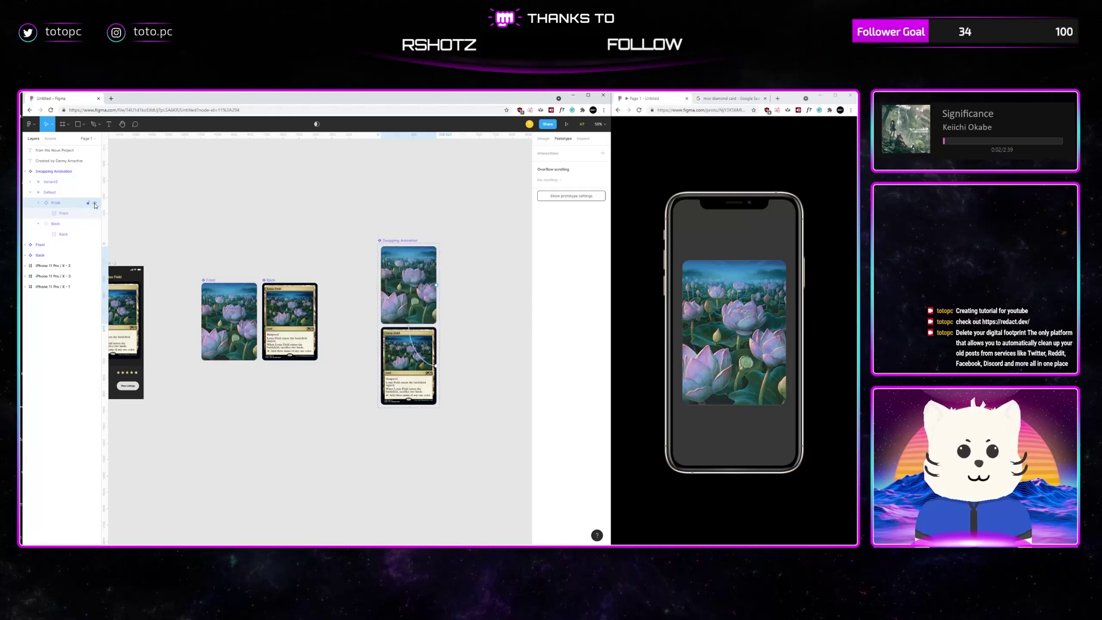
Step: Hide the Back instance in the second Swapping Animation variant and inspect the Front instance's layer opacity
left_click(31, 182)
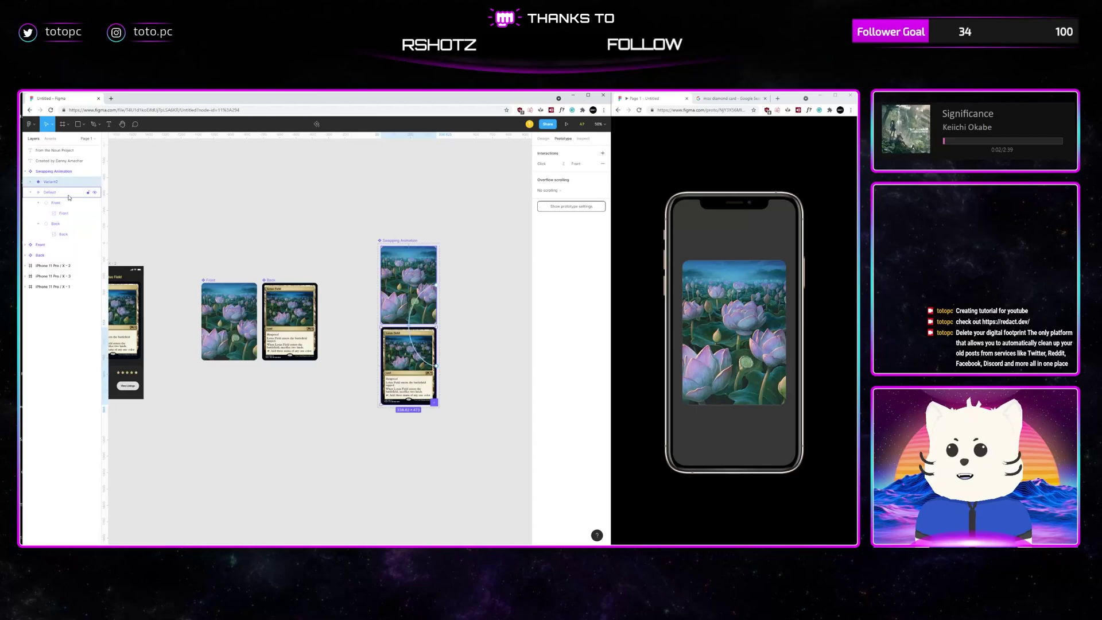
left_click(31, 182)
left_click(94, 202)
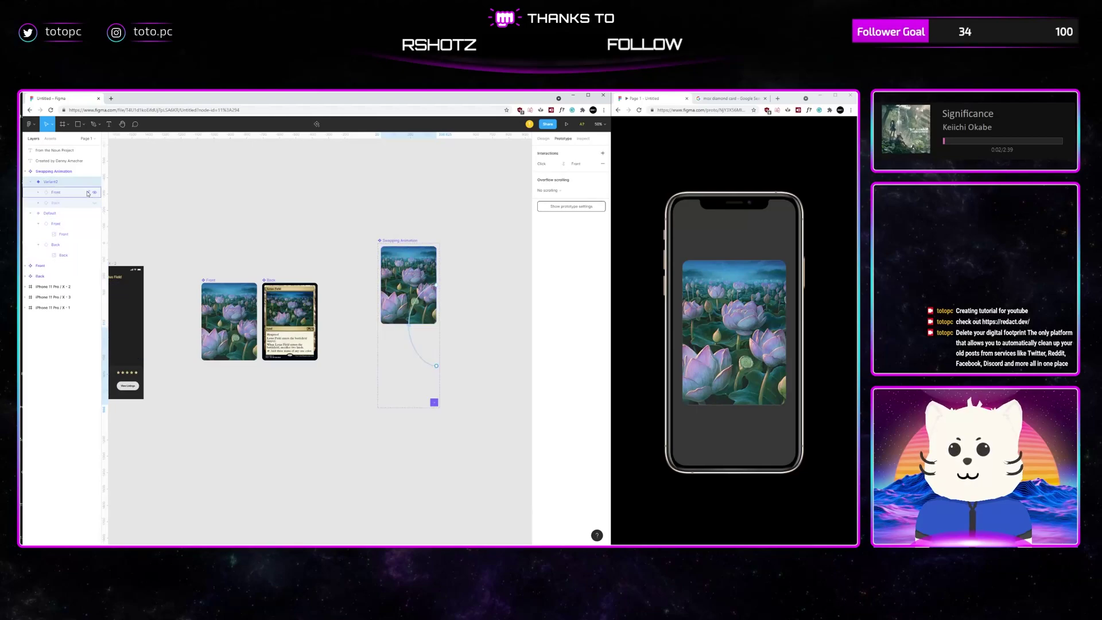
left_click(88, 193)
left_click(543, 139)
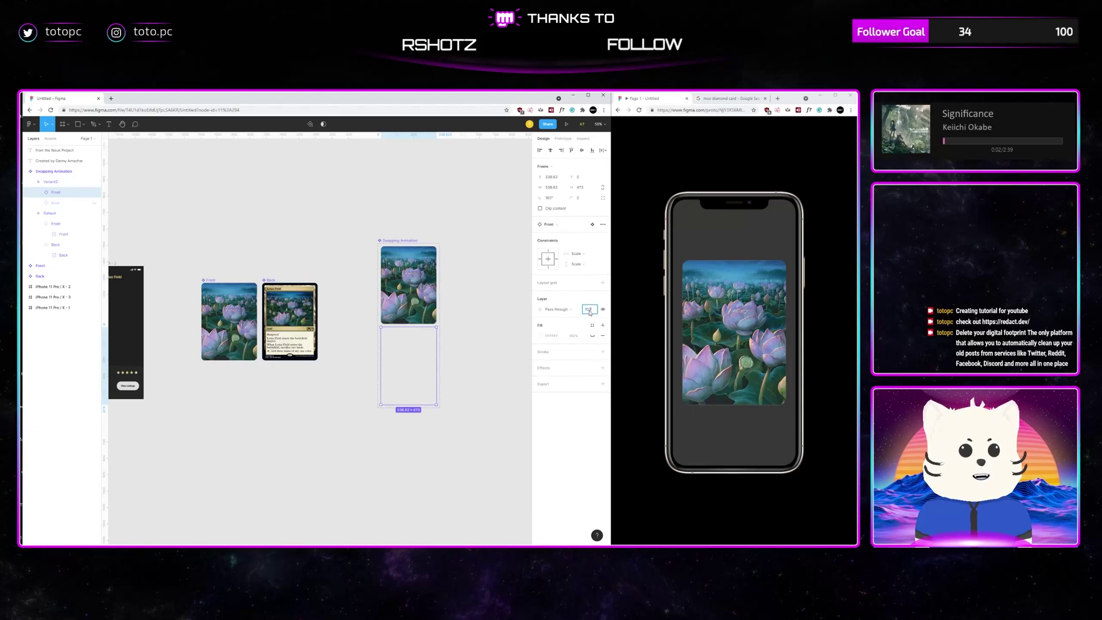
key("Return")
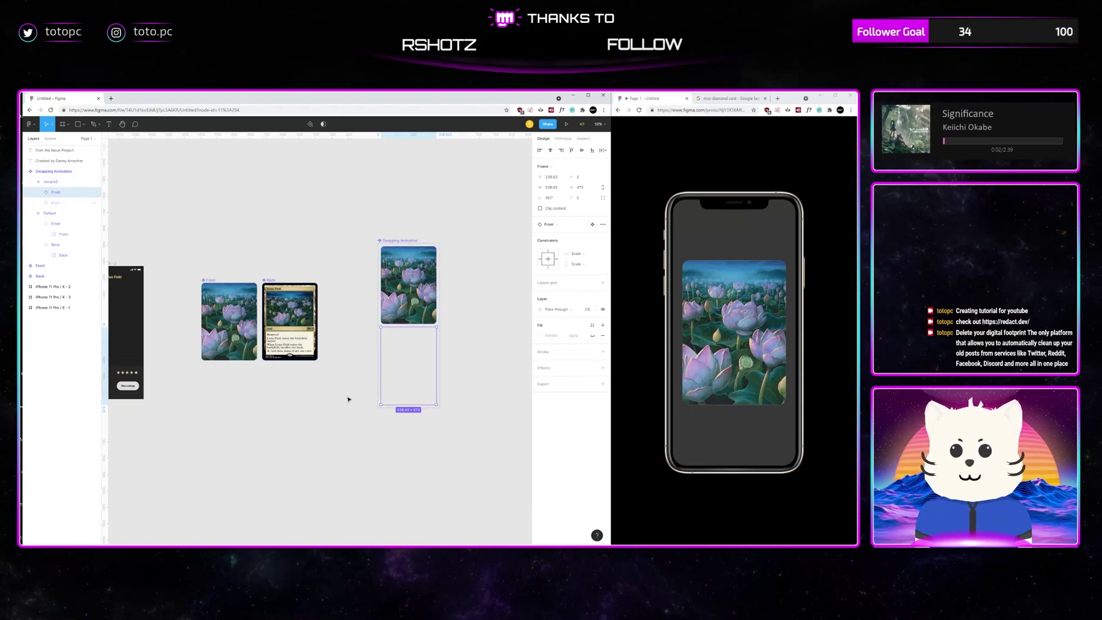
left_click(347, 398)
Step: Present the example prototype, move its tab into the second browser window and tap the Lotus Field card to test the flip
scroll(308, 399, "left", 5)
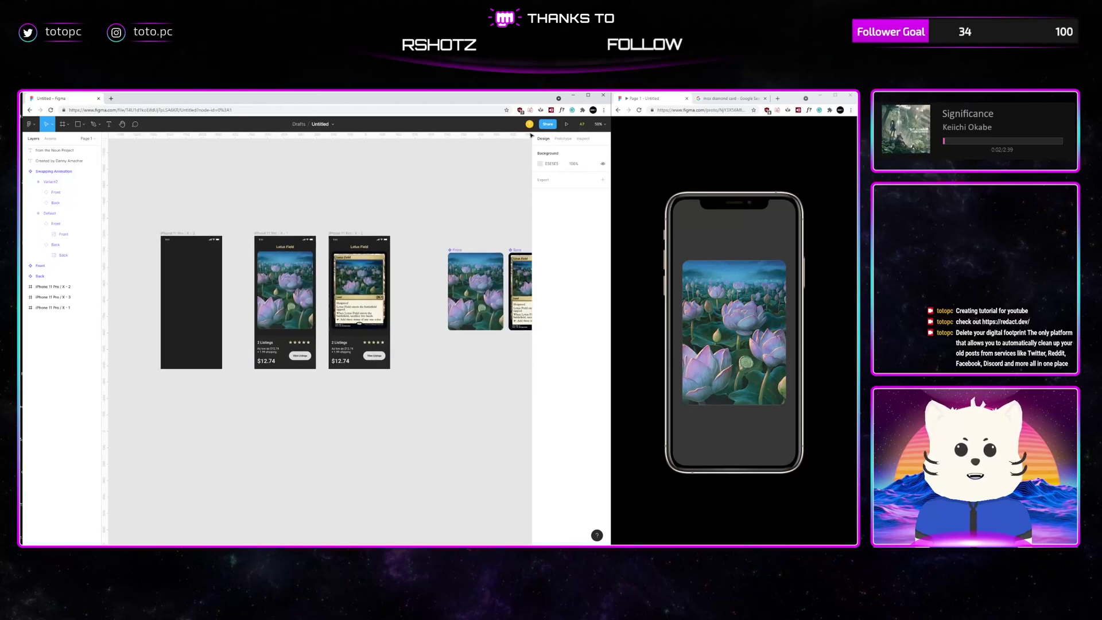
left_click(564, 124)
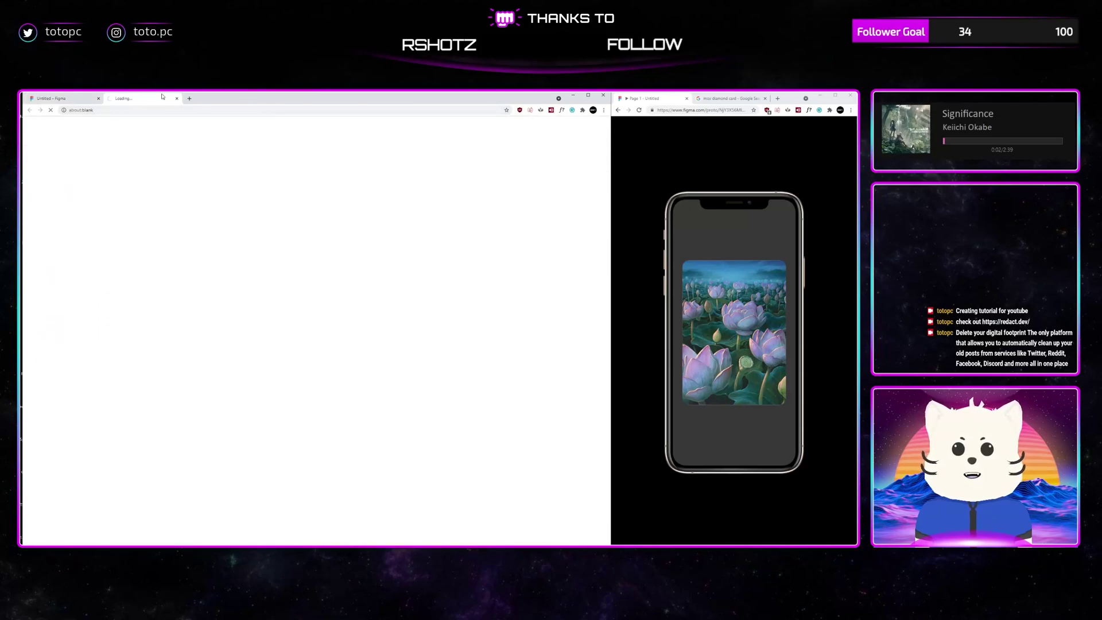
left_click_drag(159, 97, 743, 99)
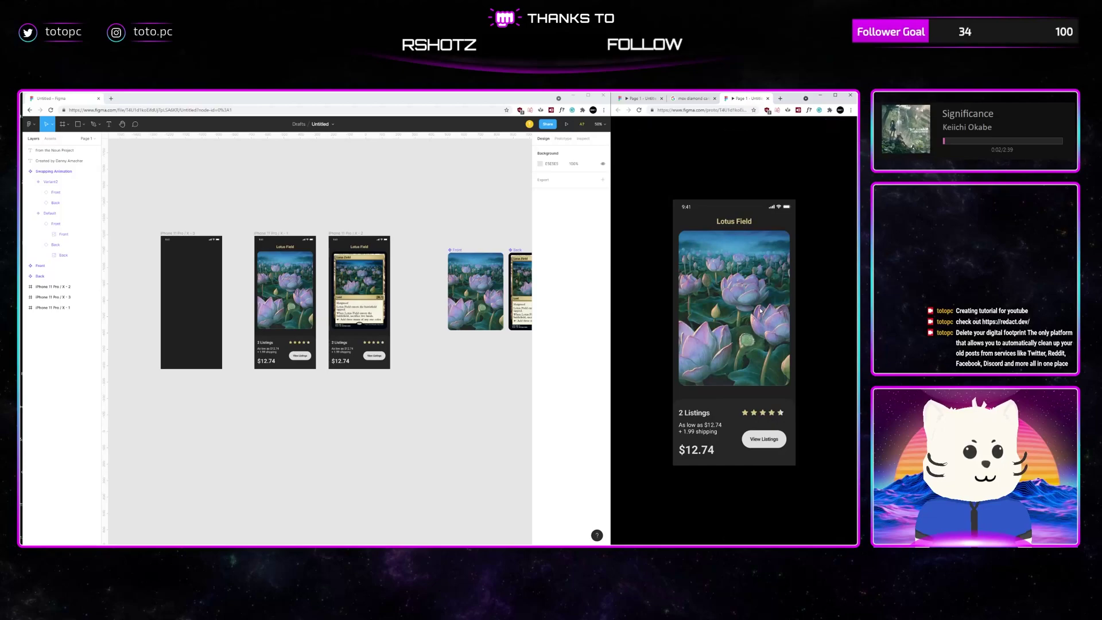
left_click(760, 310)
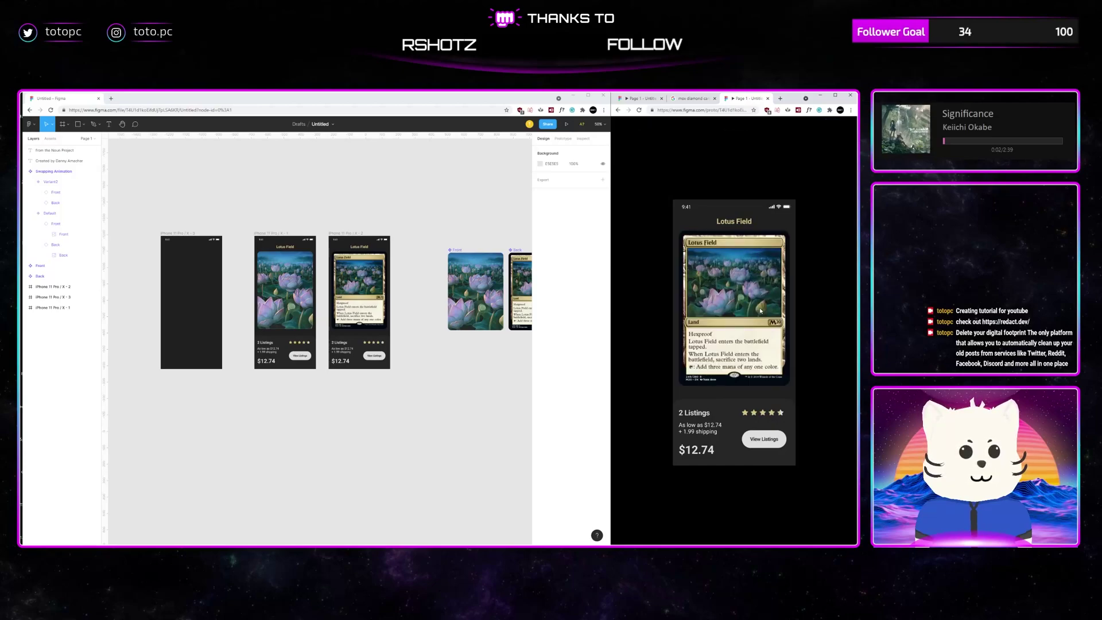
left_click(761, 310)
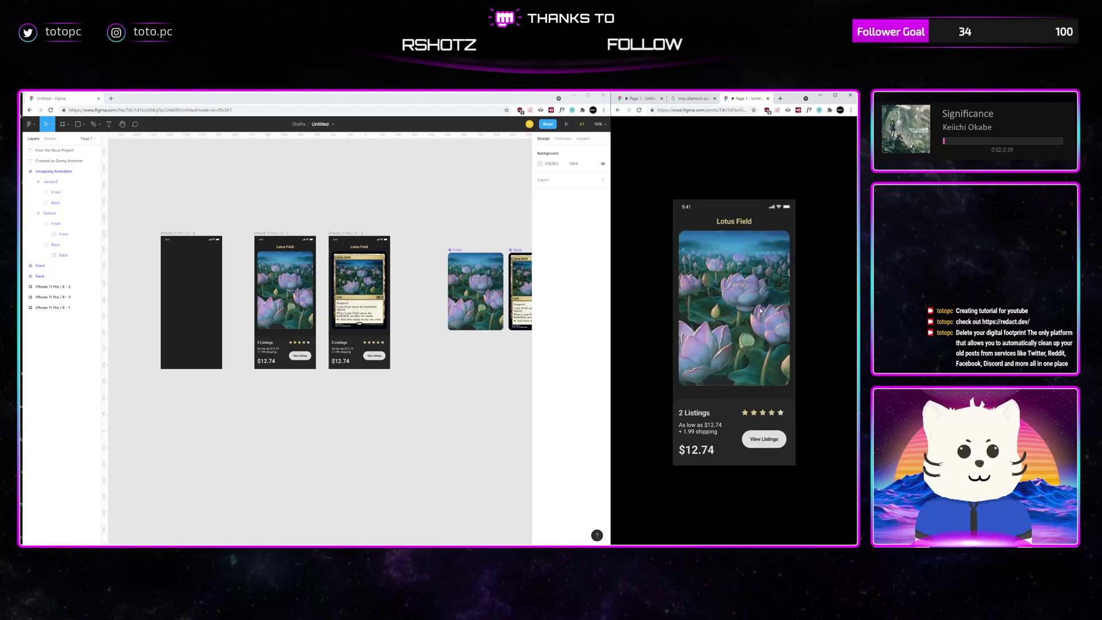
left_click(761, 311)
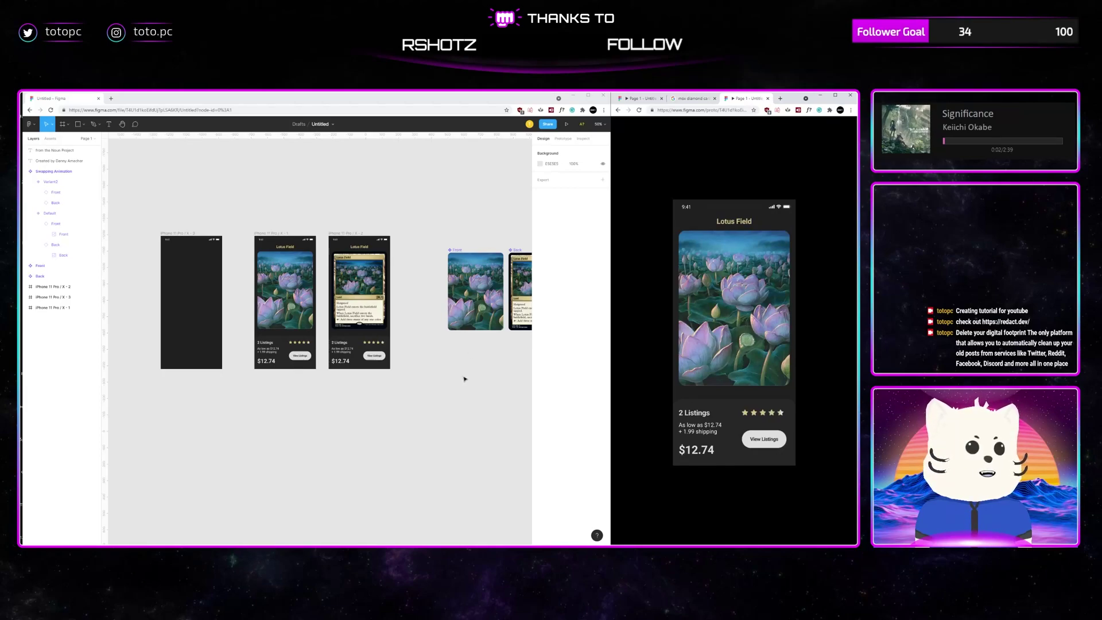
left_click_drag(465, 377, 417, 384)
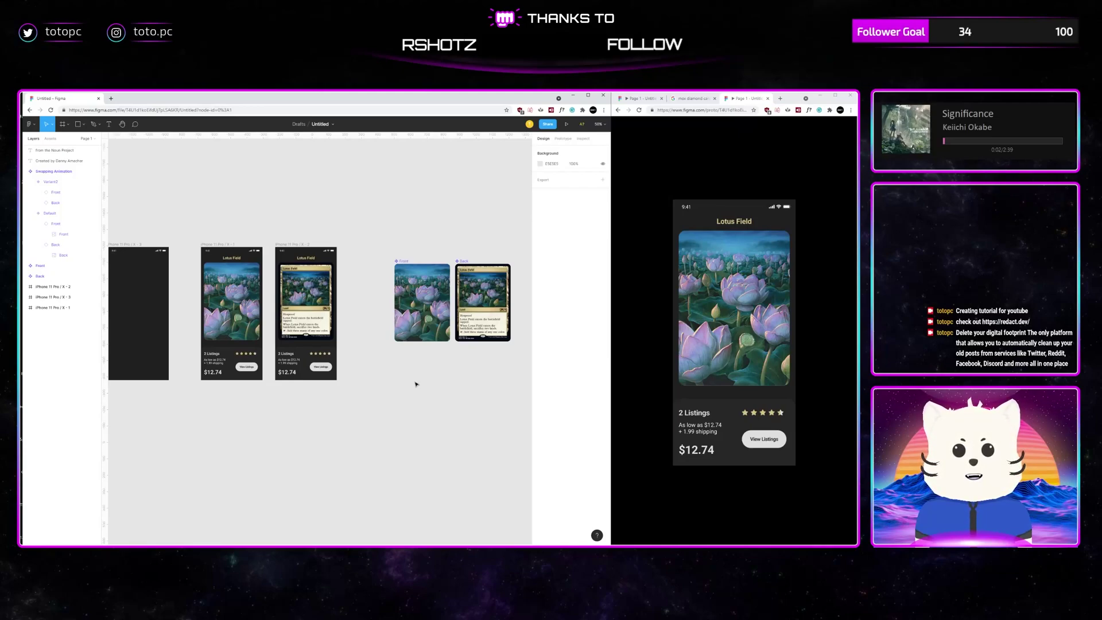
mouse_move(409, 384)
left_mouse_down()
mouse_move(432, 367)
mouse_move(432, 386)
mouse_move(412, 394)
left_mouse_up()
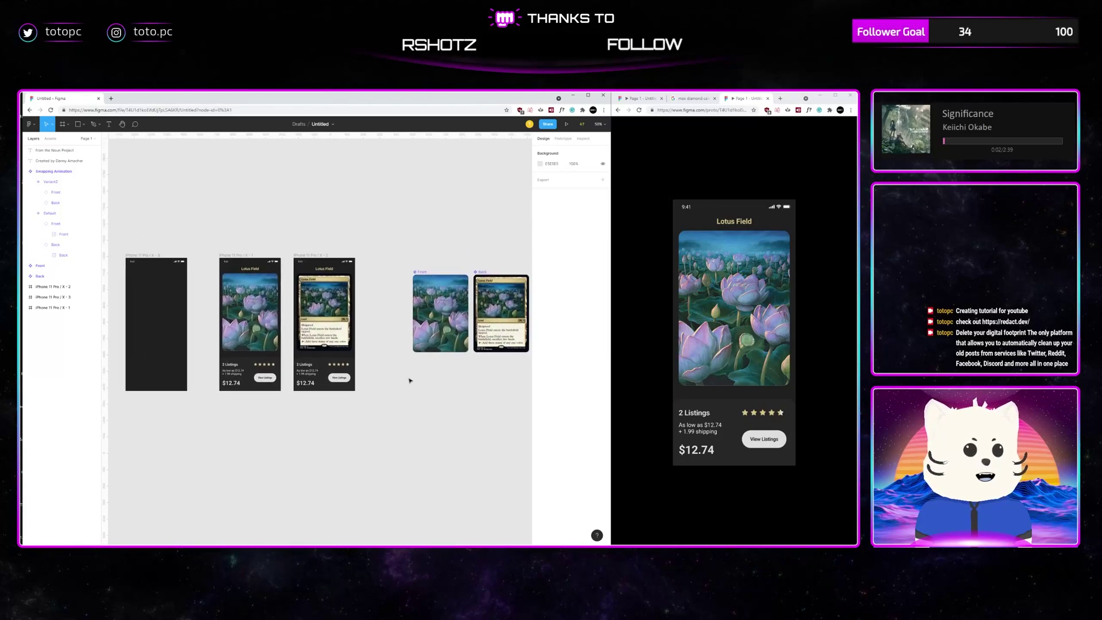
left_click_drag(400, 223, 350, 264)
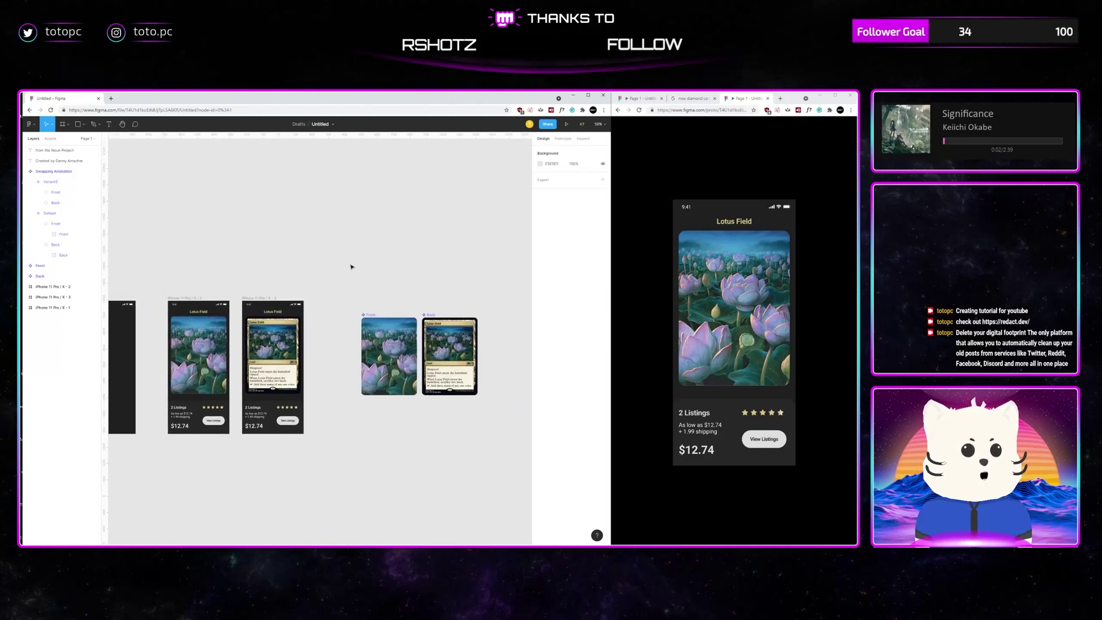
scroll(351, 266, "down", 3)
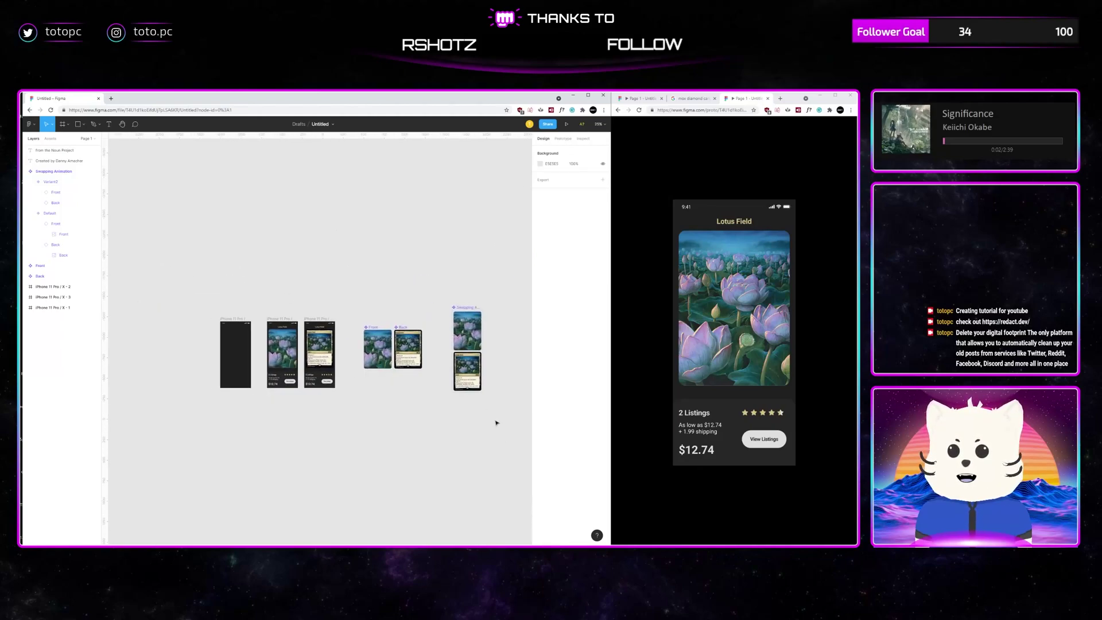
left_click_drag(495, 421, 195, 283)
left_click(222, 287)
left_click_drag(387, 285, 432, 260)
Step: Open the drafts list in a new browser tab and open the most recently edited Untitled card-flip file
middle_click(30, 110)
left_click(151, 100)
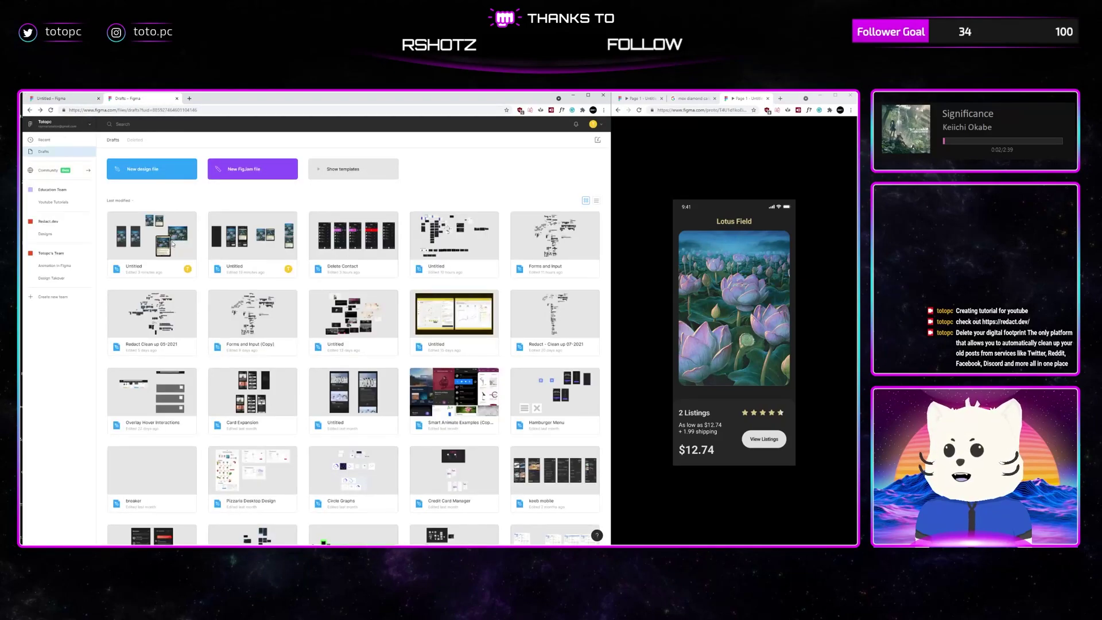
double_click(172, 244)
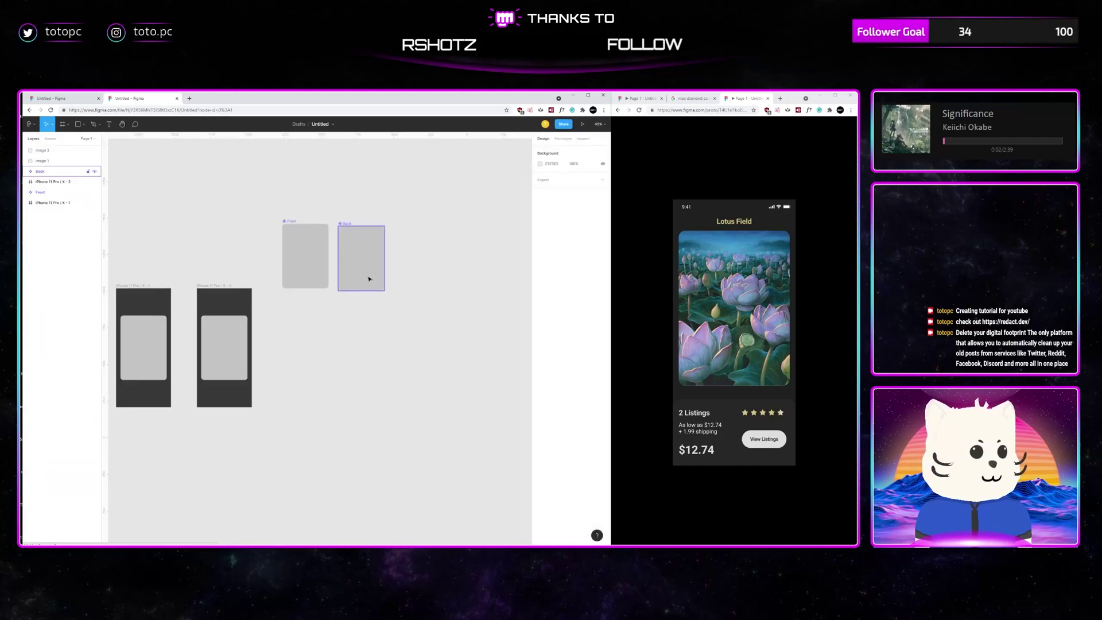
Step: Delete the two loose source images lying beside the iPhone frames and the Front and Back components
left_click_drag(342, 326, 402, 314)
key("minus")
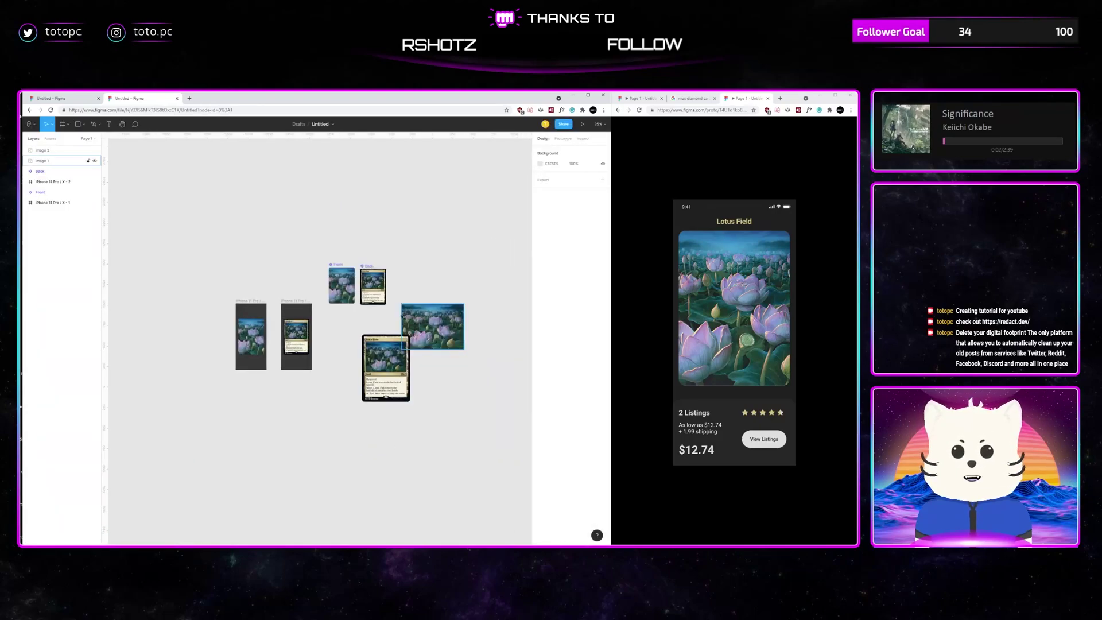
left_click_drag(358, 407, 445, 345)
key("Delete")
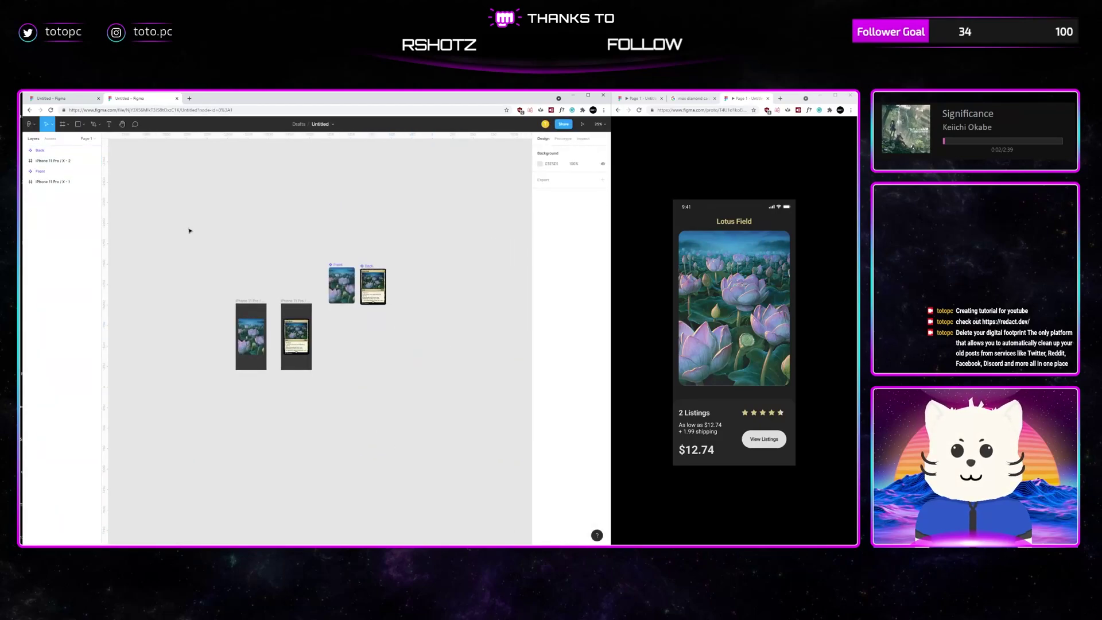
Step: Copy both card-flip frames and the Front and Back components into the example file above its frames, and dismiss the missing fonts dialog
left_click_drag(226, 263, 448, 408)
left_click(92, 98)
left_click_drag(384, 250, 427, 376)
key("ctrl+v")
left_click_drag(315, 349, 343, 324)
left_click_drag(455, 356, 417, 293)
left_click_drag(201, 296, 523, 434)
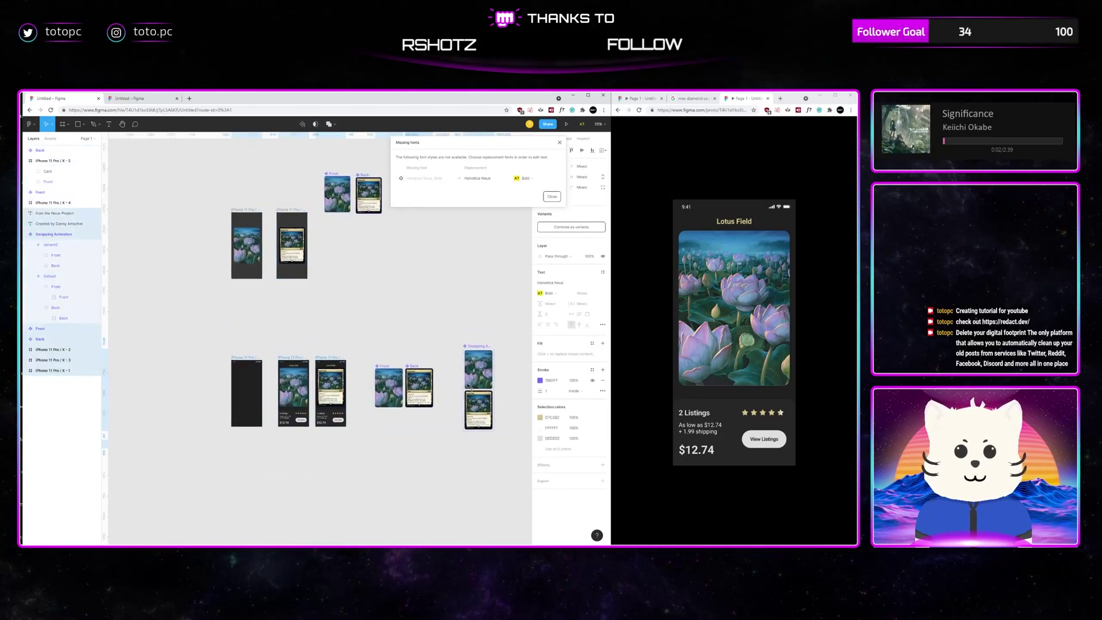
left_click(550, 198)
left_click(394, 293)
left_click_drag(394, 293, 413, 278)
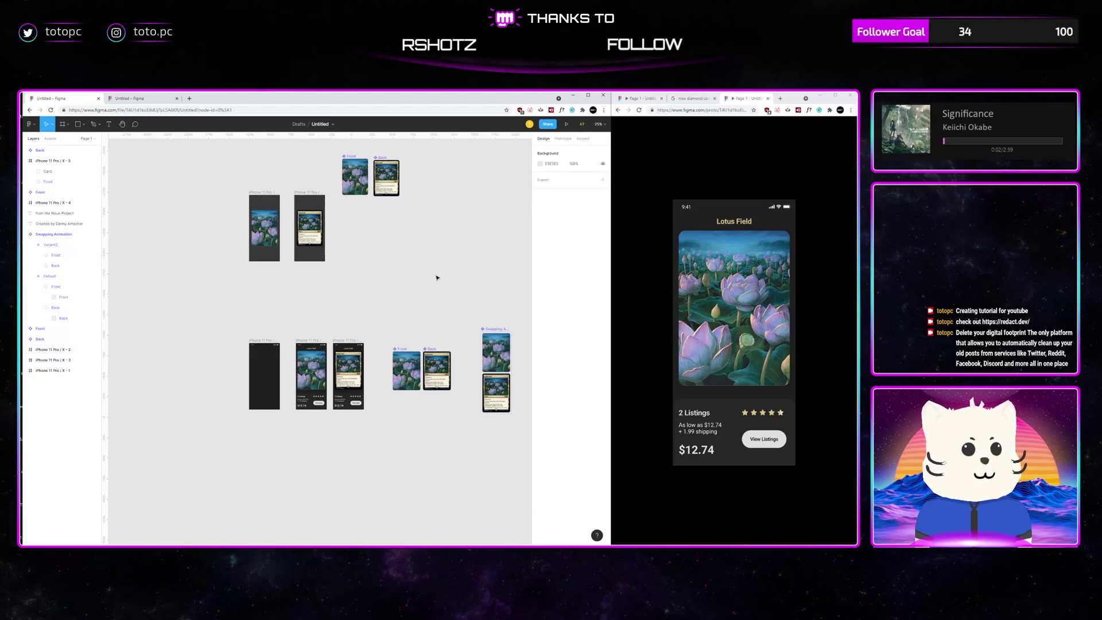
scroll(469, 313, "right", 2)
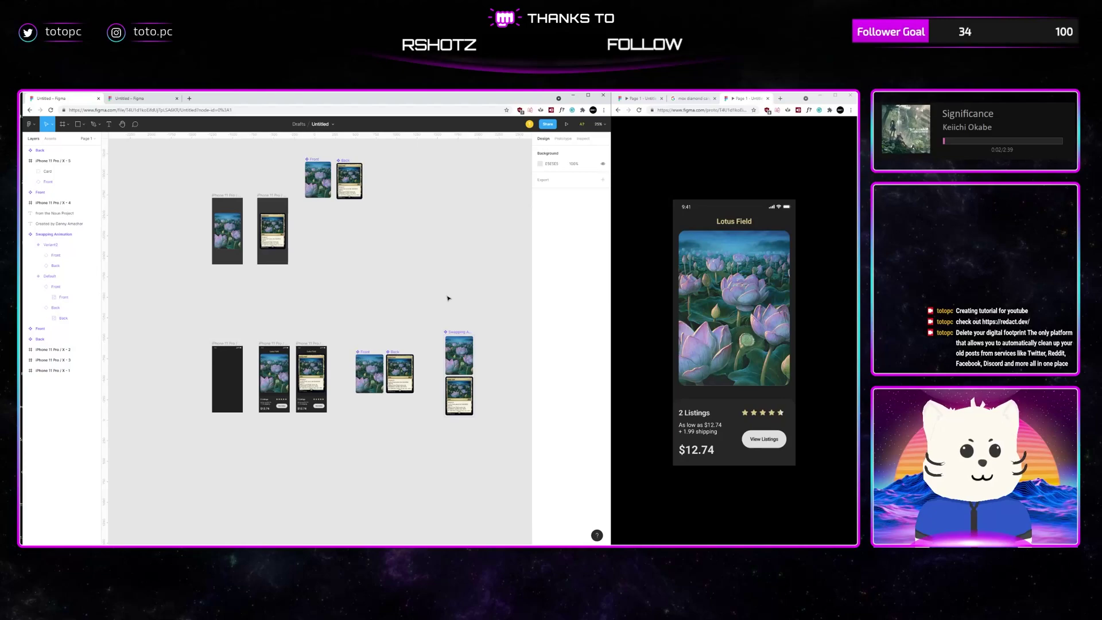
scroll(449, 298, "right", 1)
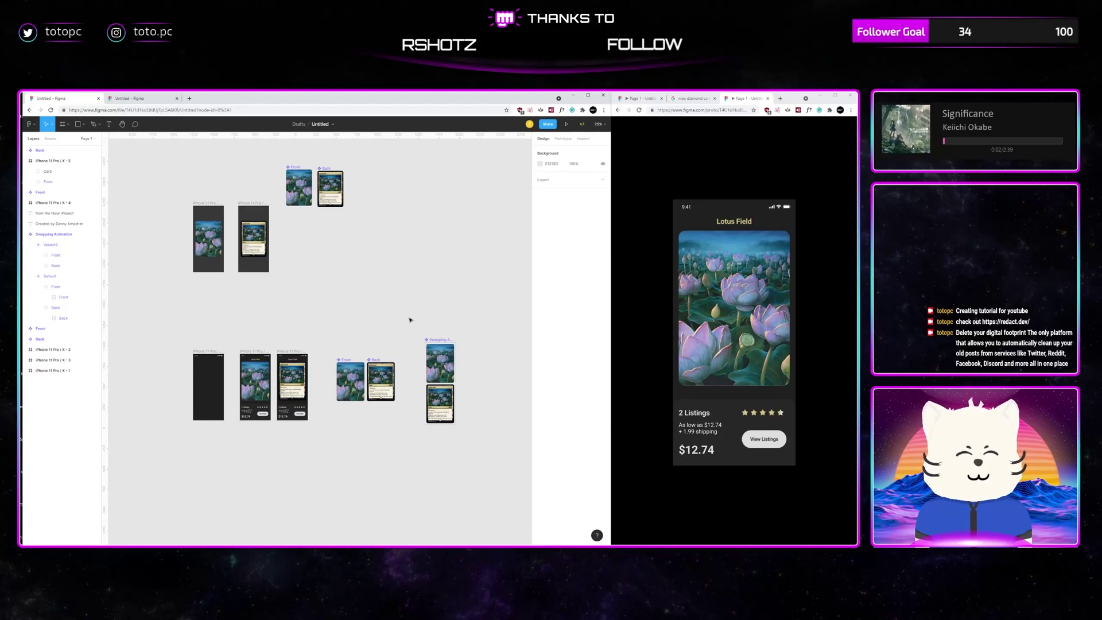
left_click_drag(411, 295, 412, 292)
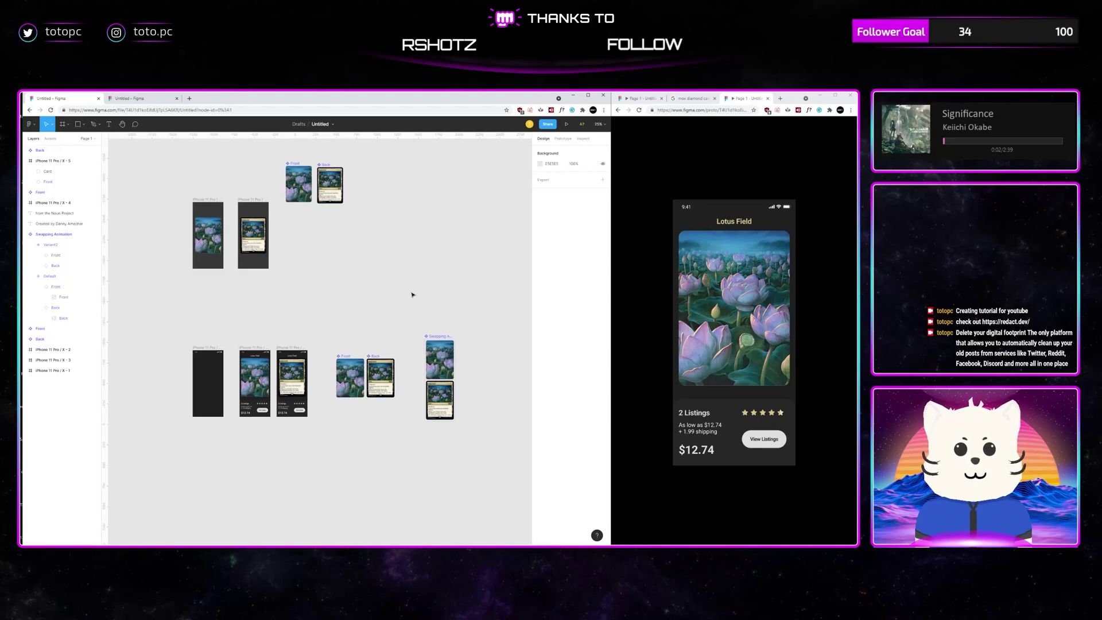
left_click_drag(367, 300, 213, 201)
scroll(410, 332, "up", 1)
mouse_move(333, 210)
left_mouse_down()
mouse_move(373, 216)
mouse_move(332, 216)
left_mouse_up()
scroll(270, 330, "down", 2)
Step: Select the example's iPhone frames, Front and Back components and Swapping Animation set below the pasted card-flip frames
left_click_drag(184, 337, 523, 482)
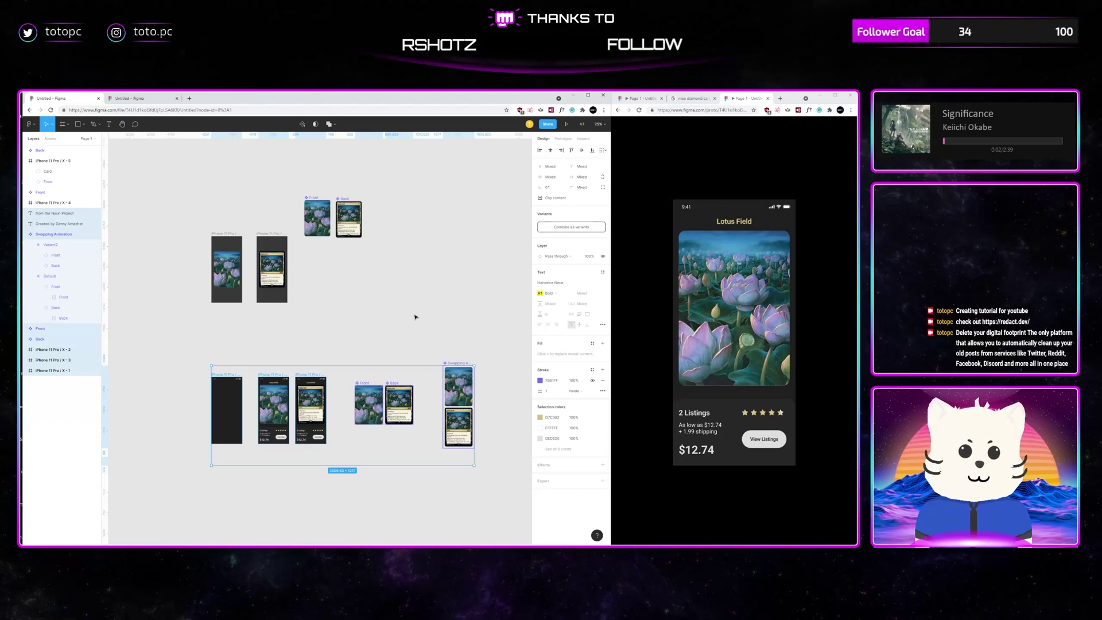
scroll(417, 303, "up", 3)
scroll(400, 330, "down", 1)
scroll(400, 331, "right", 1)
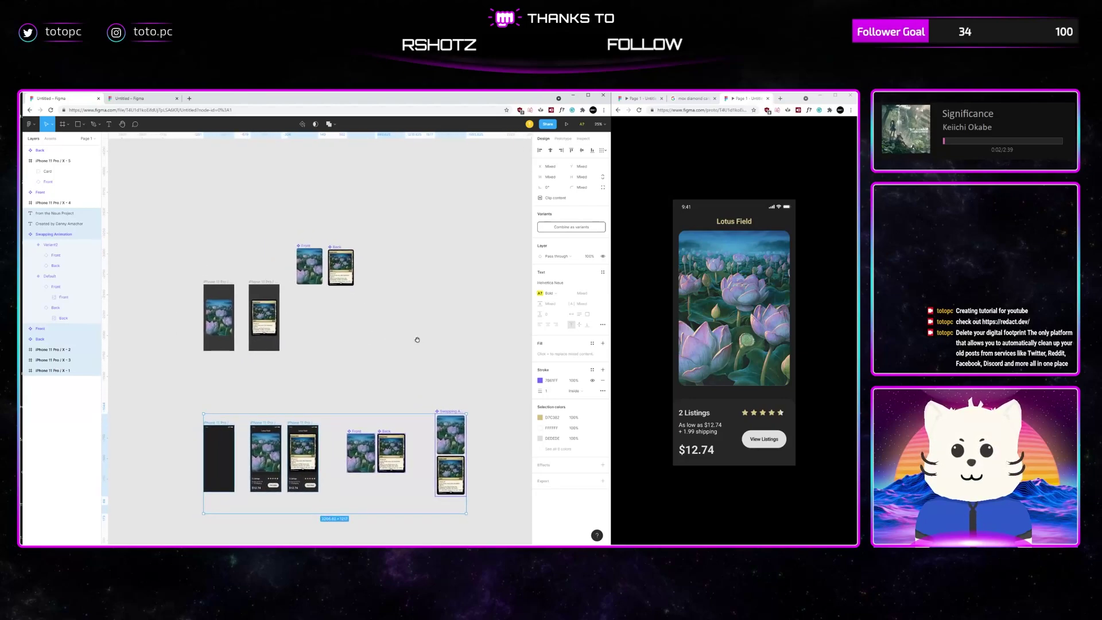
scroll(414, 341, "up", 1)
scroll(415, 342, "right", 1)
scroll(428, 332, "down", 1)
scroll(428, 332, "left", 1)
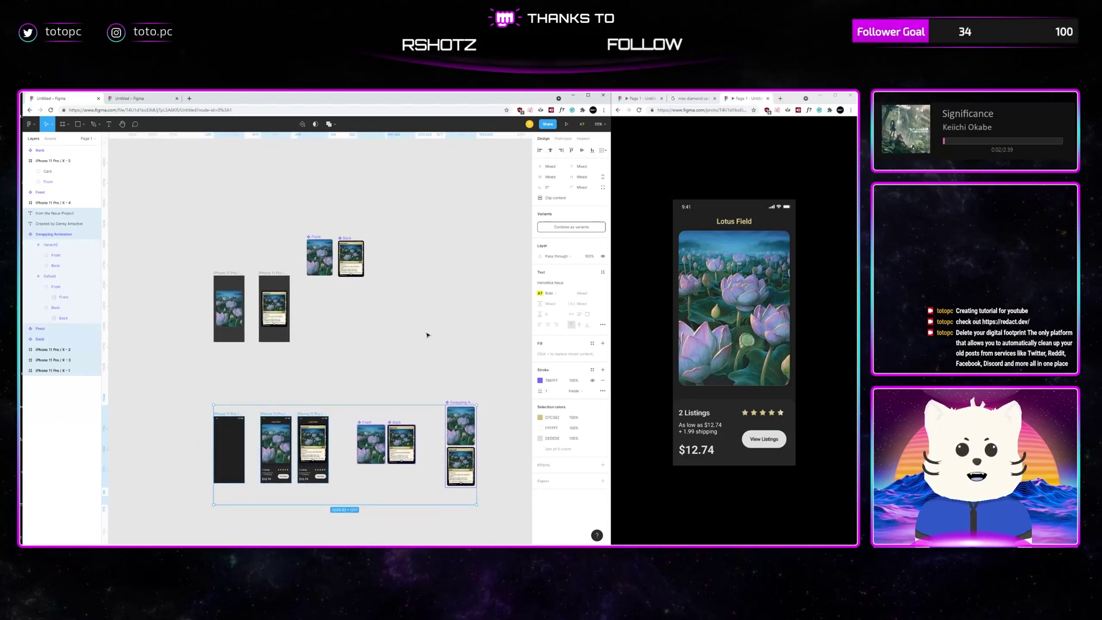